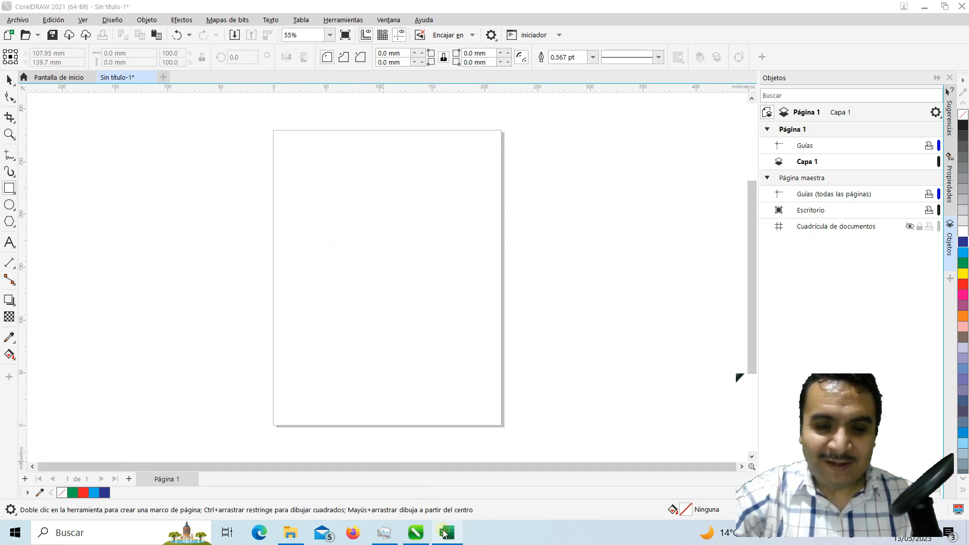
mouse_move(449, 539)
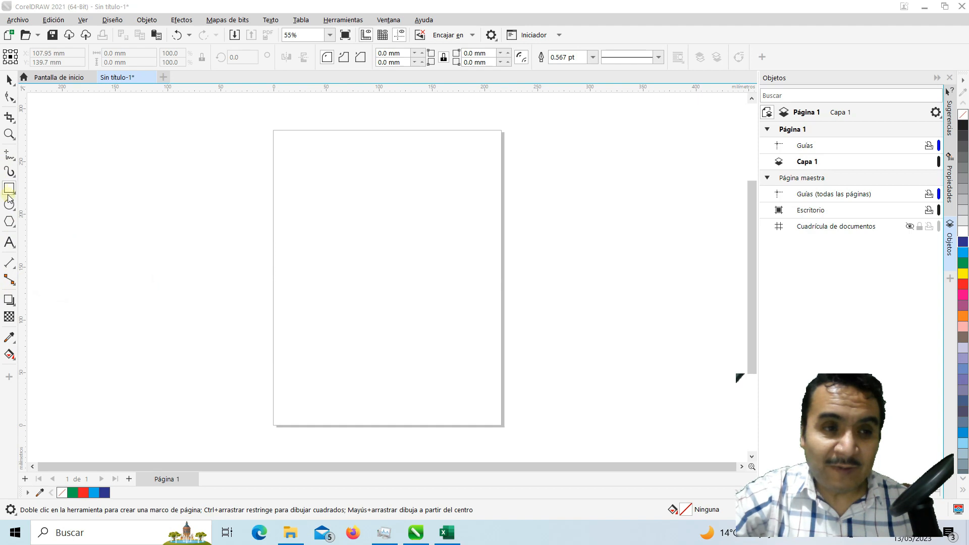
left_click(10, 159)
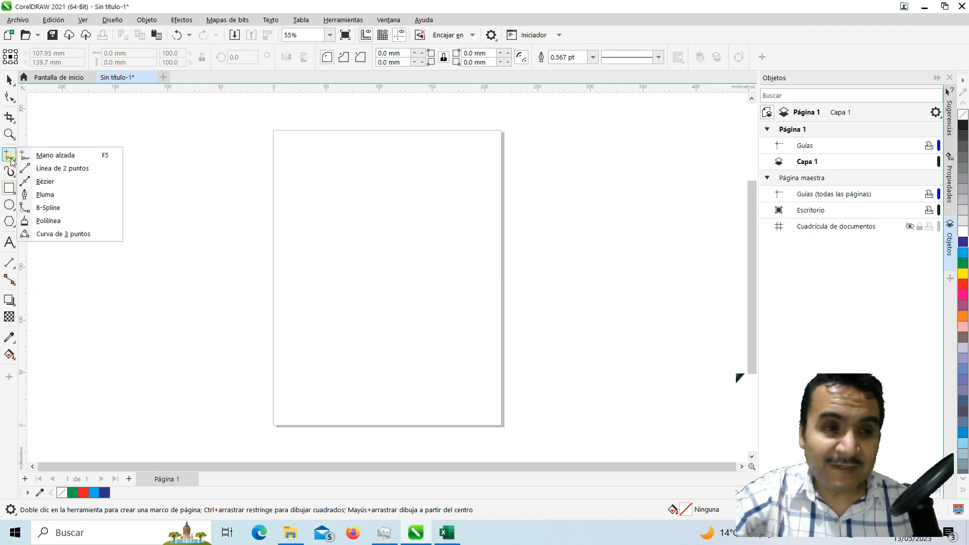
left_click(10, 158)
left_click(10, 158)
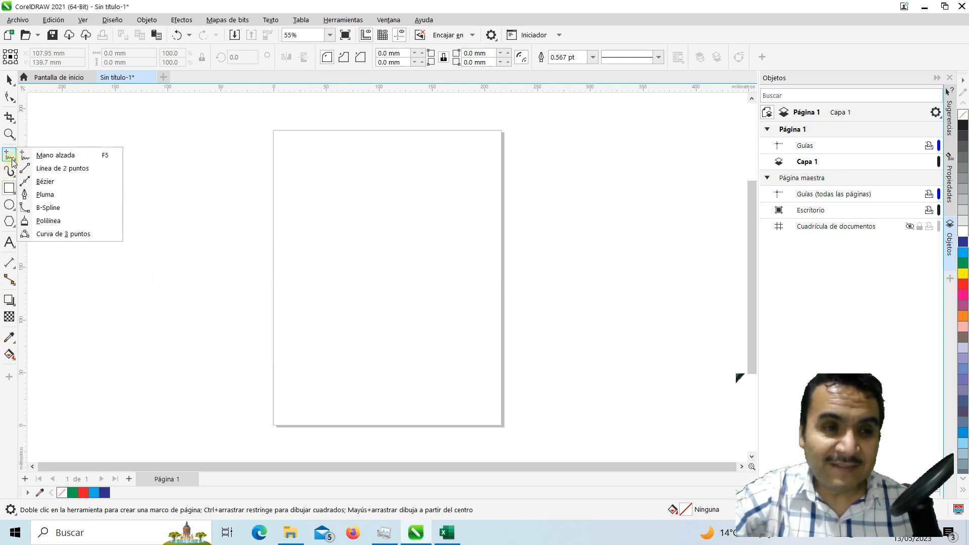
left_click(9, 188)
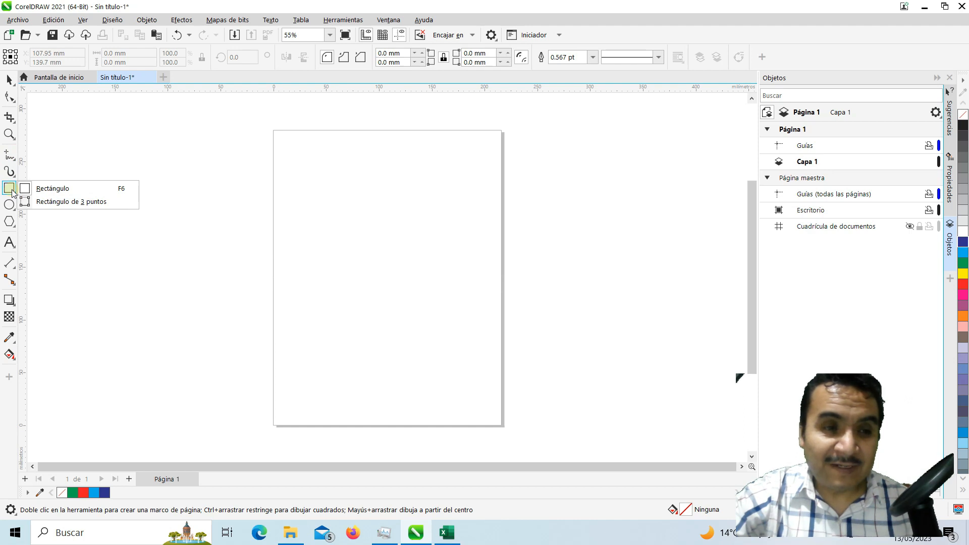
mouse_move(10, 208)
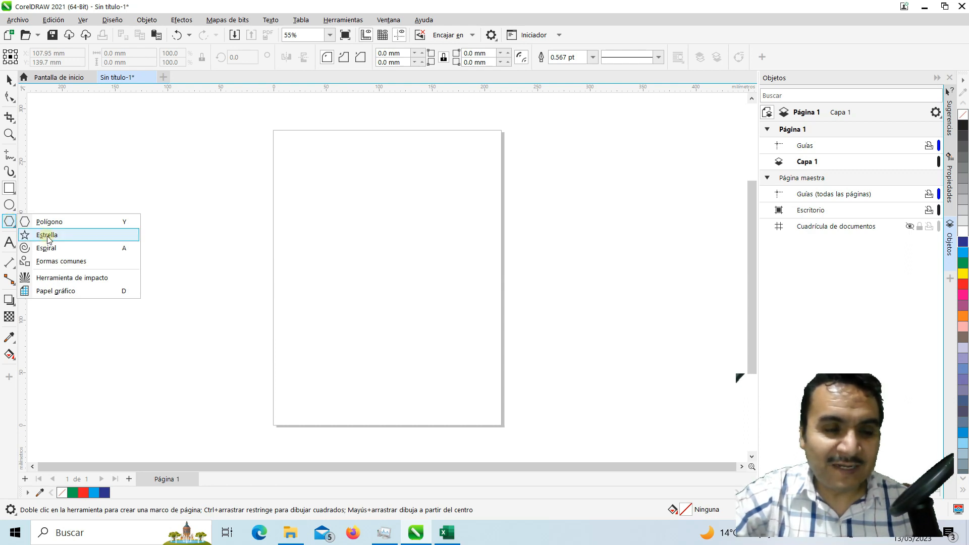
mouse_move(3, 189)
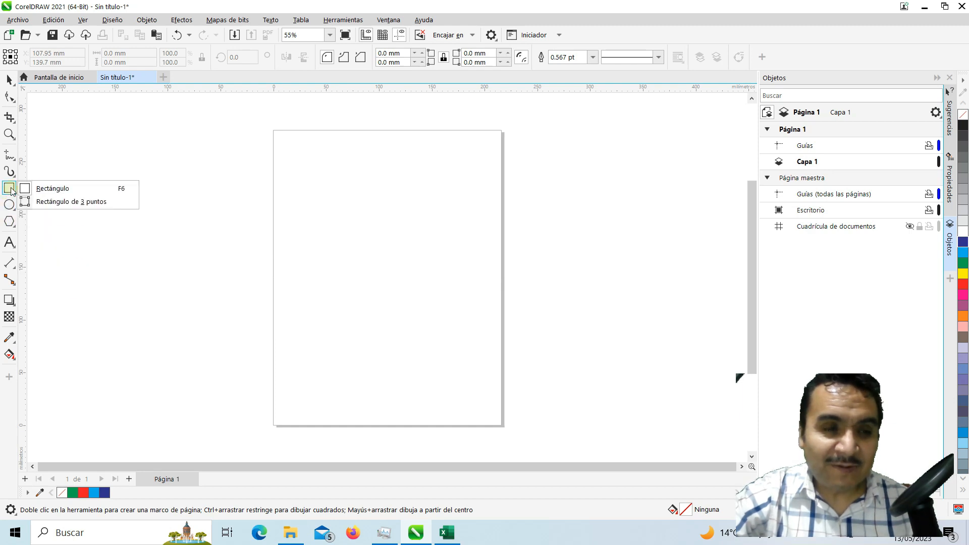
left_click(10, 189)
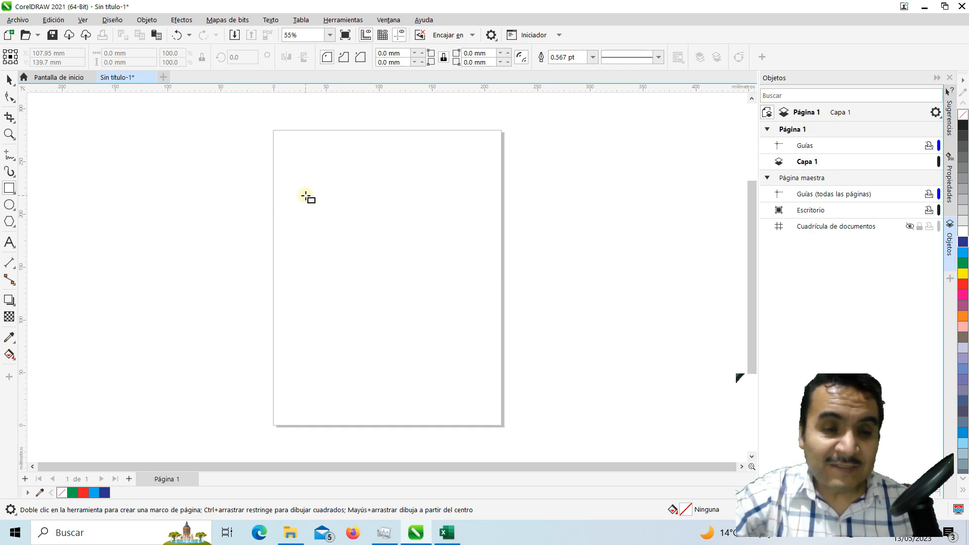
left_click(10, 205)
left_click(35, 202)
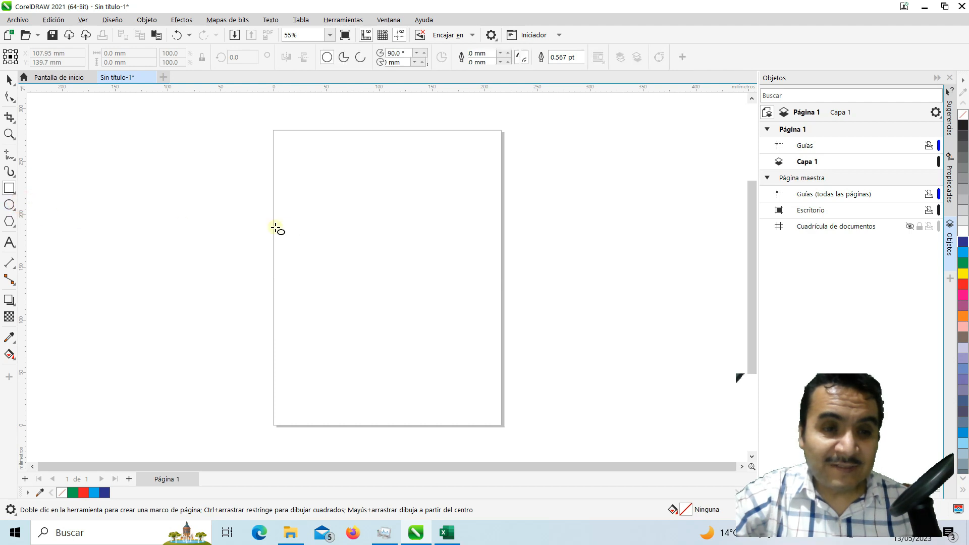
left_click(9, 223)
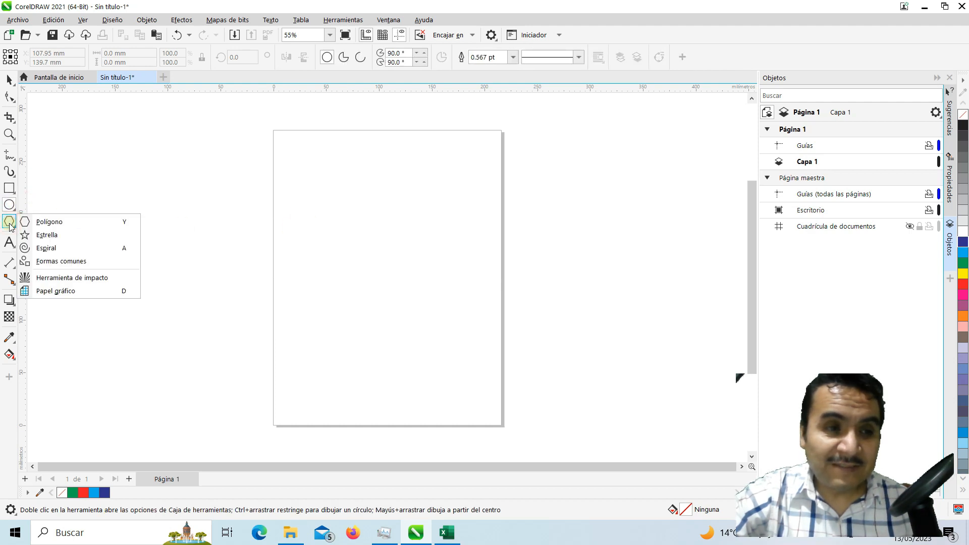
left_click(45, 222)
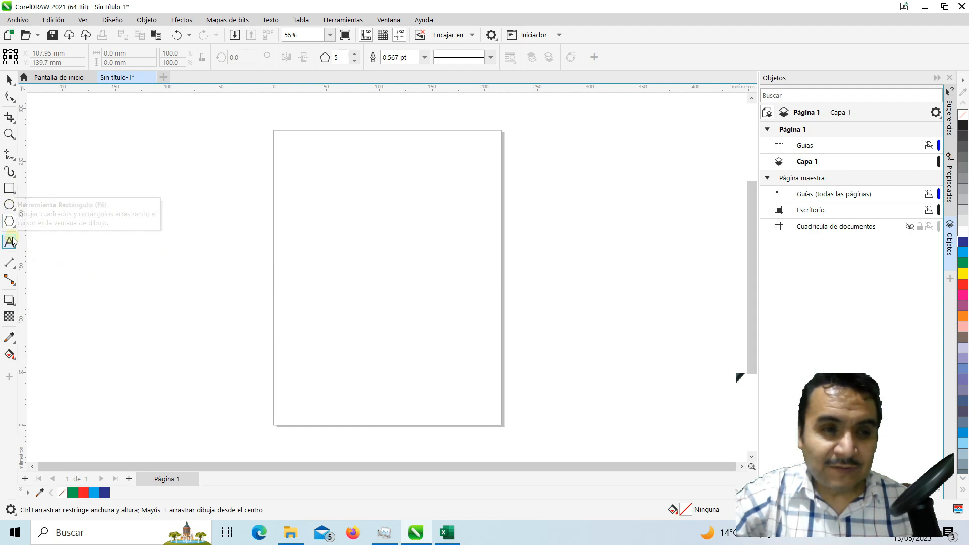
- Draw a rectangle about 55 mm wide and 64 mm high in the upper-left area of the page
left_click(8, 189)
left_click(9, 189)
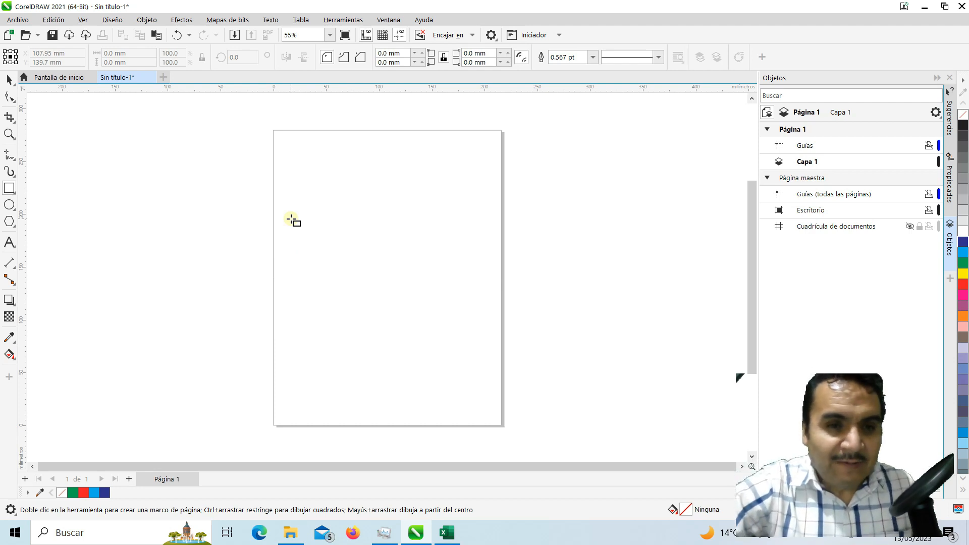
left_click(289, 184)
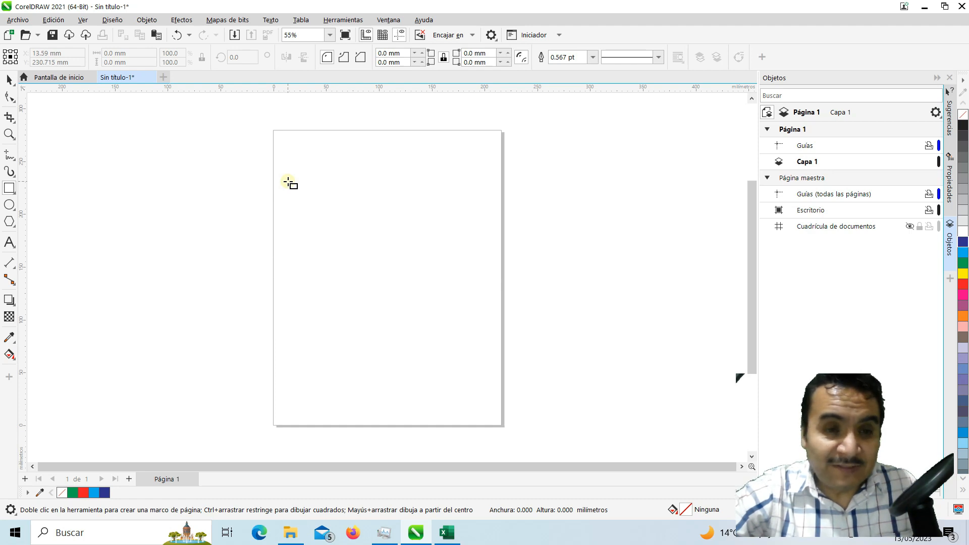
left_click_drag(288, 183, 329, 222)
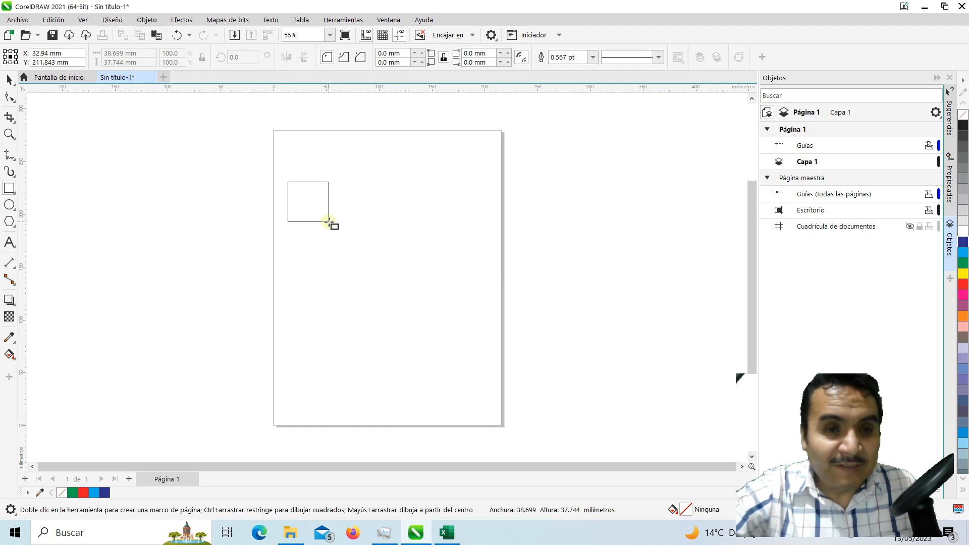
left_click_drag(329, 222, 340, 238)
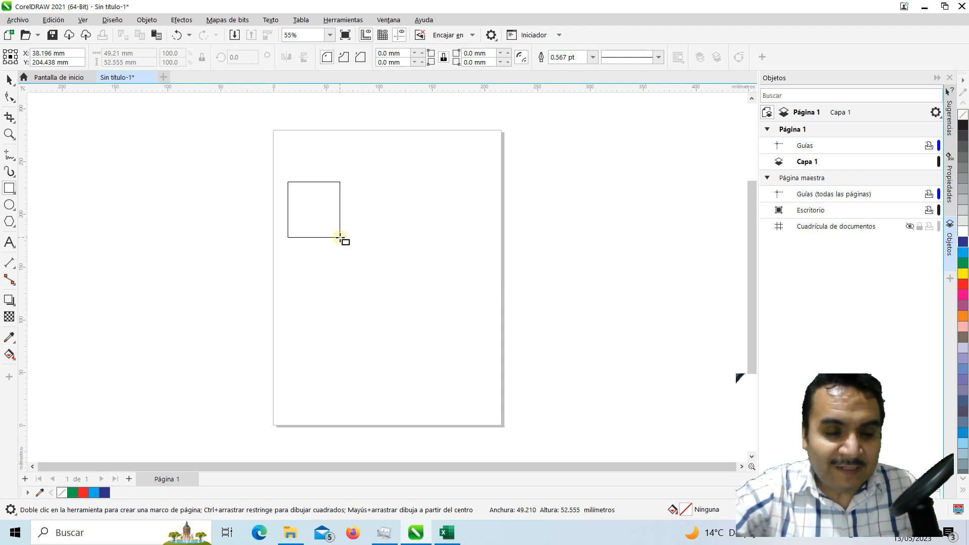
left_click_drag(339, 237, 341, 237)
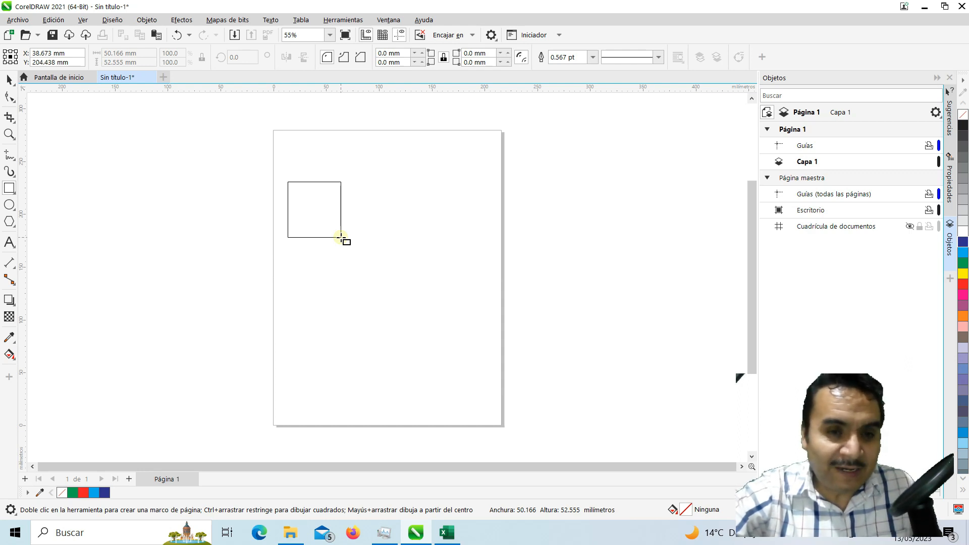
mouse_move(341, 237)
left_mouse_down()
mouse_move(361, 251)
mouse_move(344, 236)
mouse_move(356, 258)
mouse_move(328, 222)
mouse_move(347, 251)
left_mouse_up()
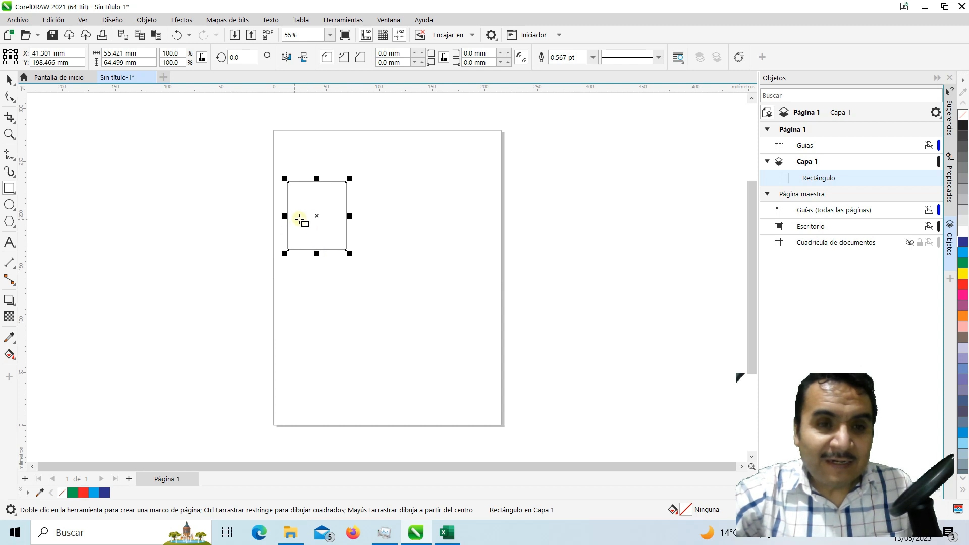
- Set the rectangle's width to 80 mm with its proportions locked
double_click(124, 52)
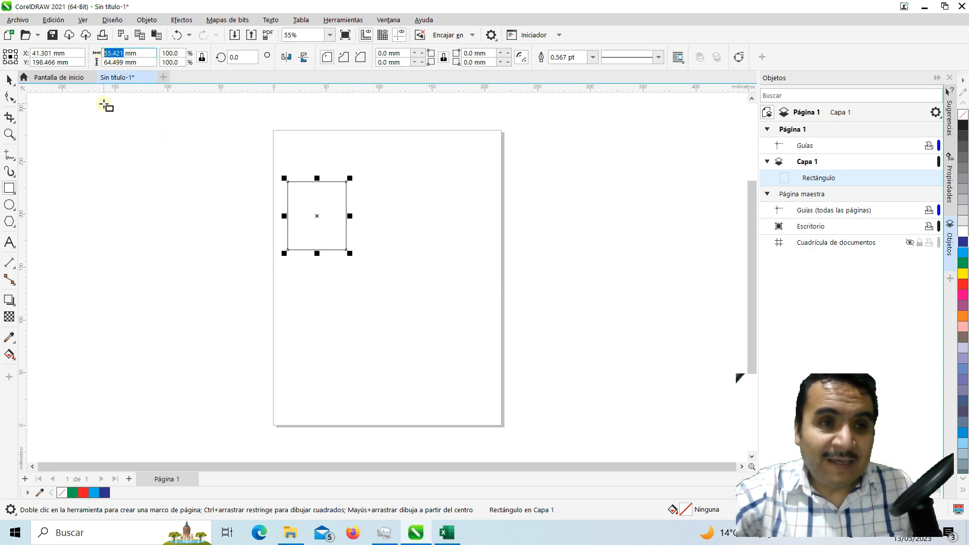
left_click(123, 53)
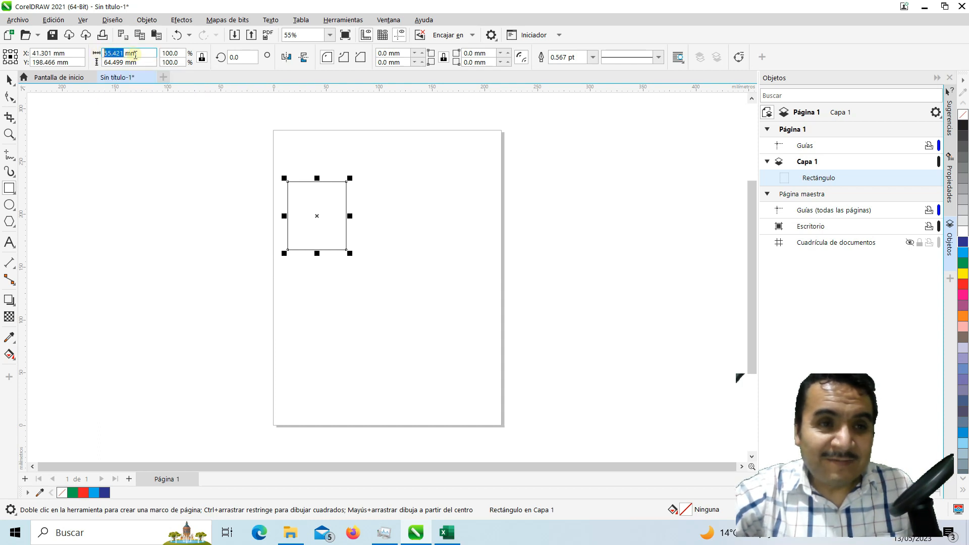
double_click(122, 53)
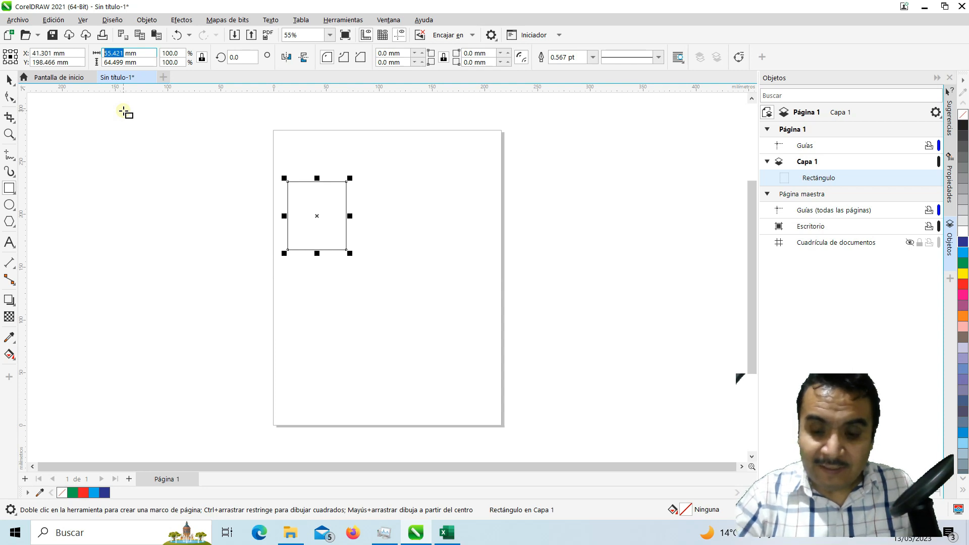
type("80")
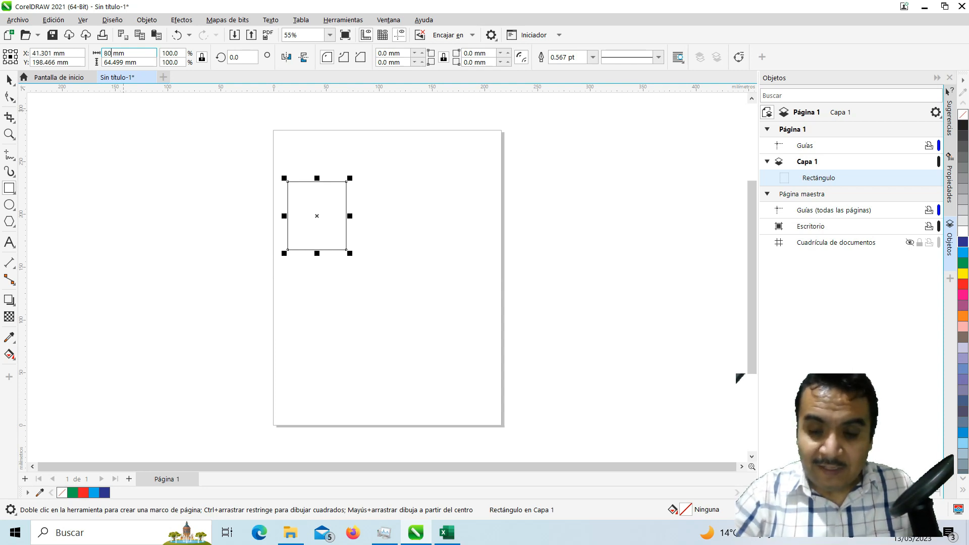
key("Return")
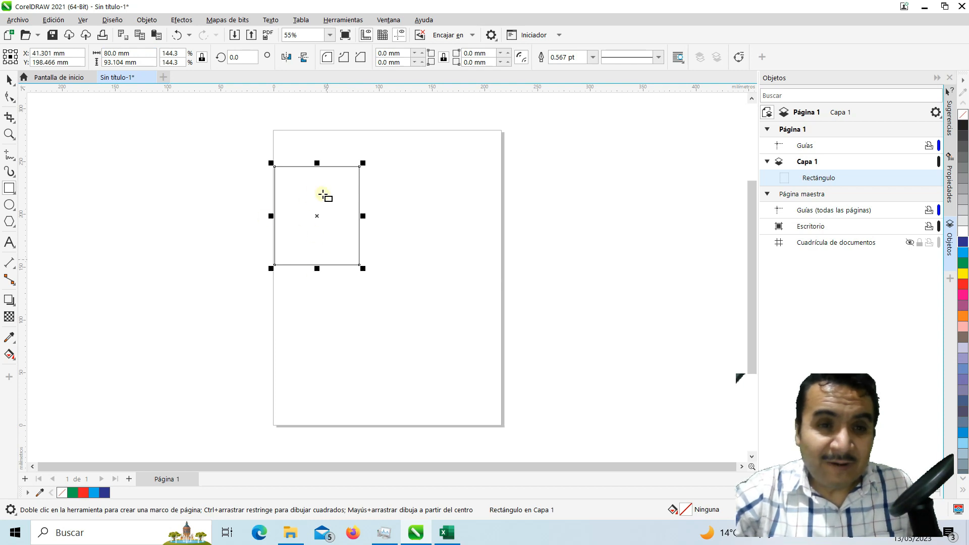
- Change the rectangle's width to 60 mm while keeping its proportions locked
left_click(112, 53)
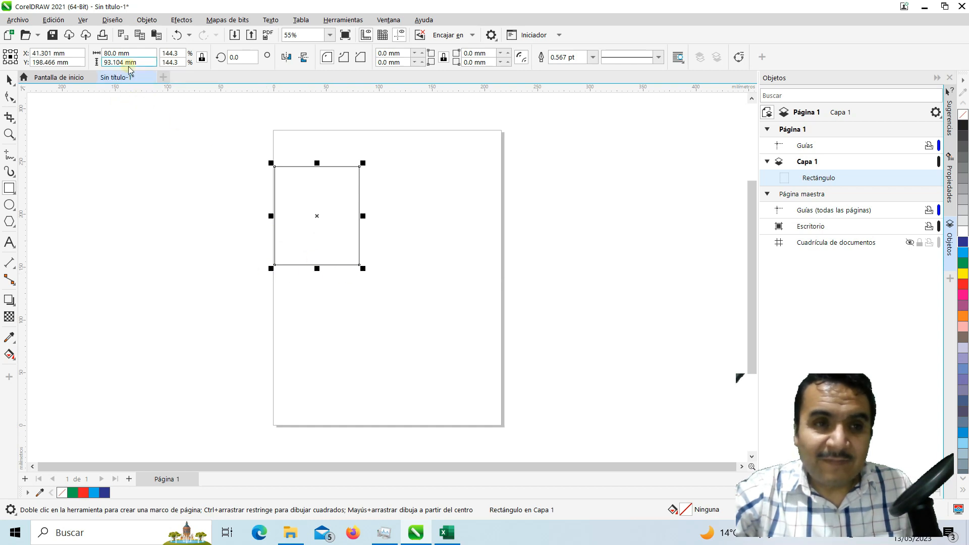
double_click(110, 53)
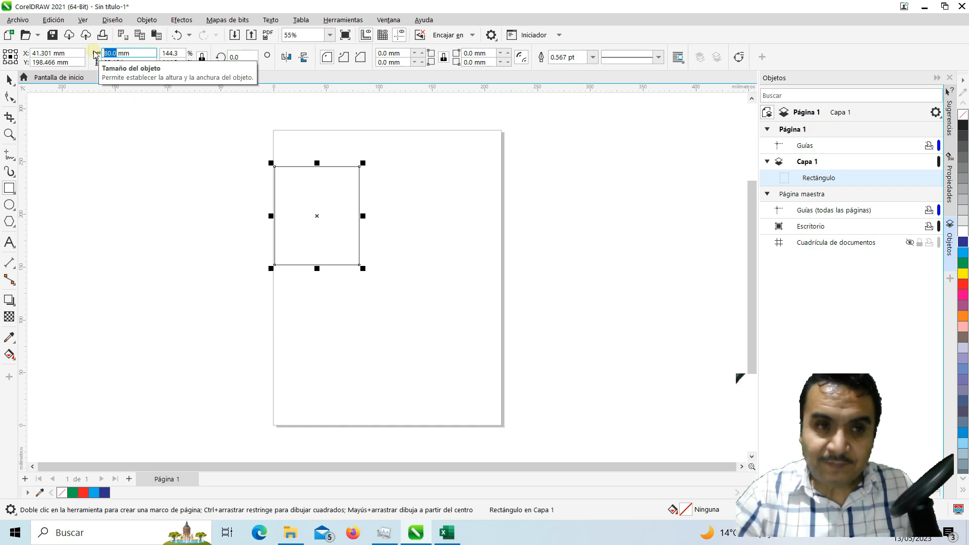
type("6")
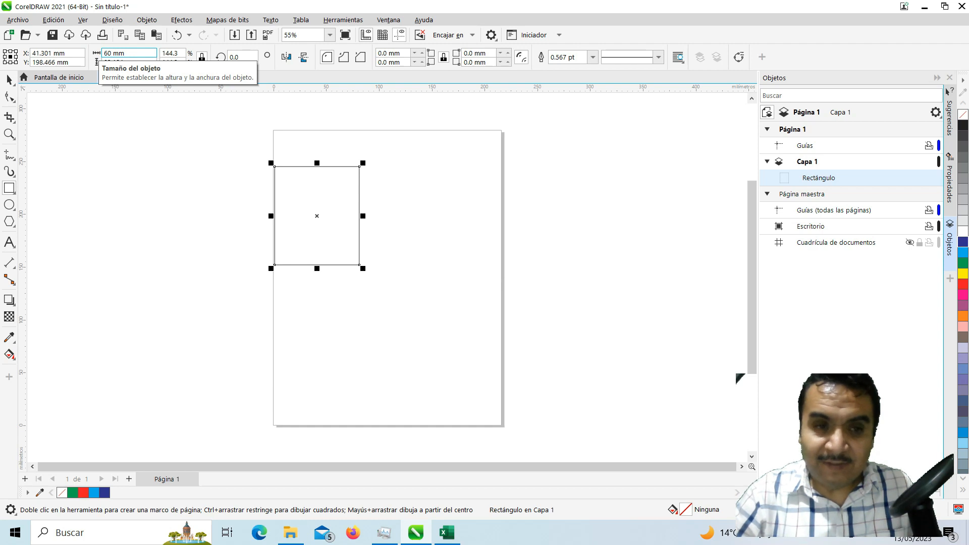
key("Return")
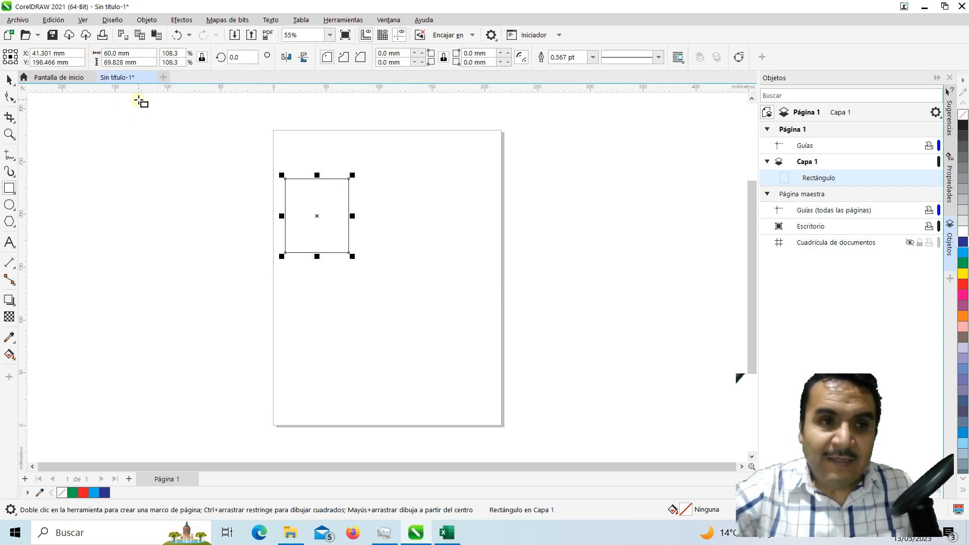
- Set the rectangle's height to 80 mm
double_click(124, 62)
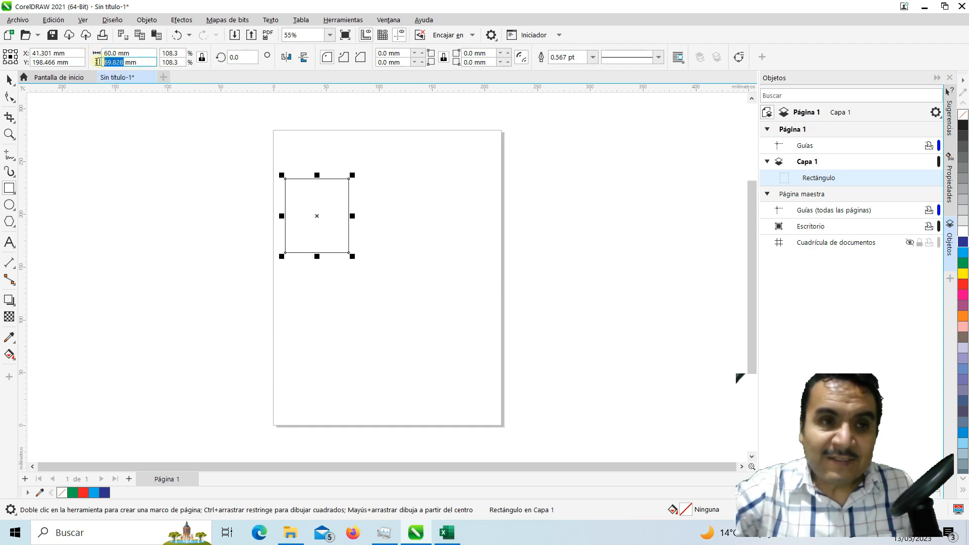
type("80")
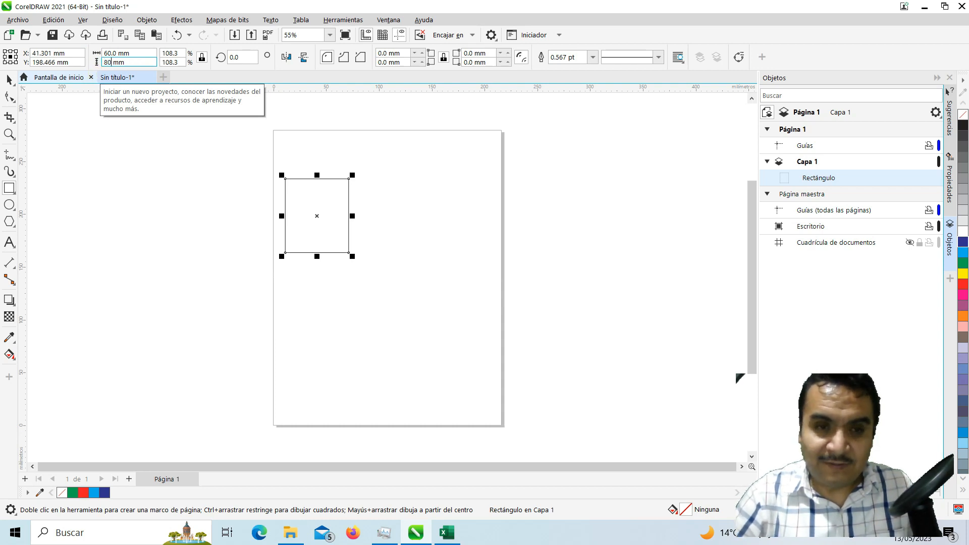
key("Return")
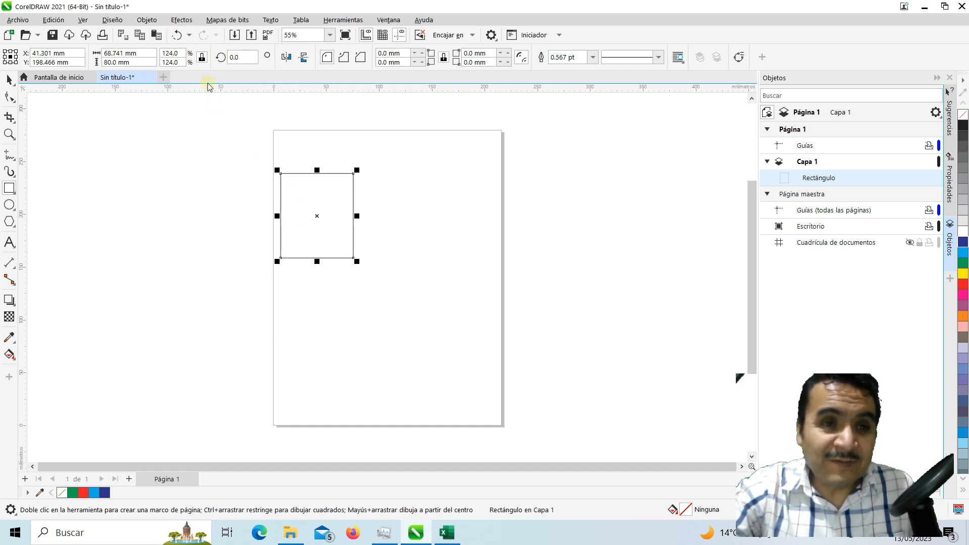
- Unlock the rectangle's proportions and set only its width to 60 mm
left_click(201, 57)
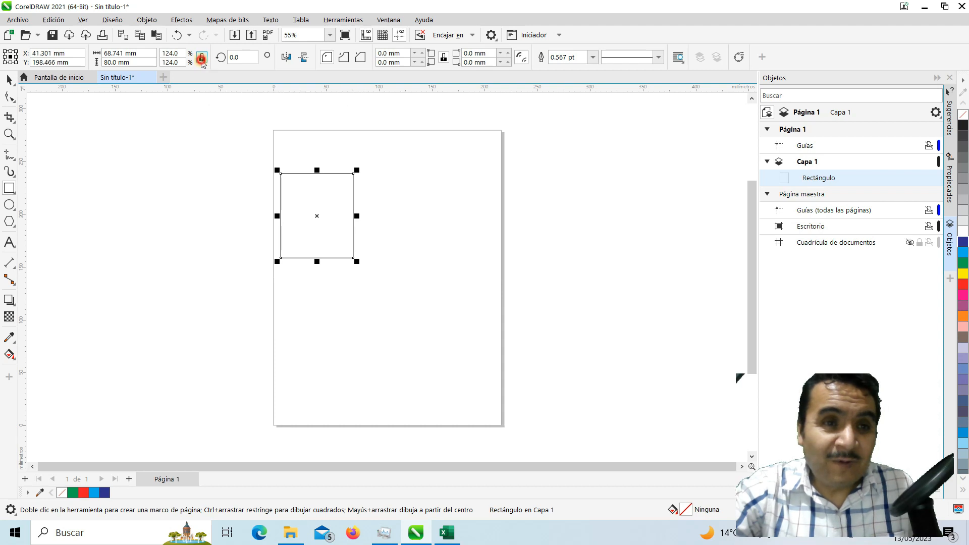
double_click(123, 53)
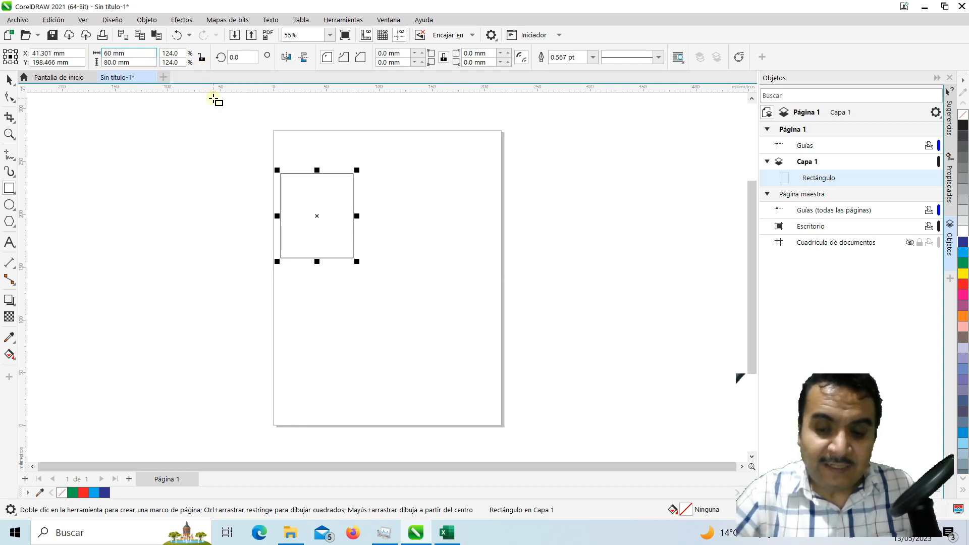
key("Return")
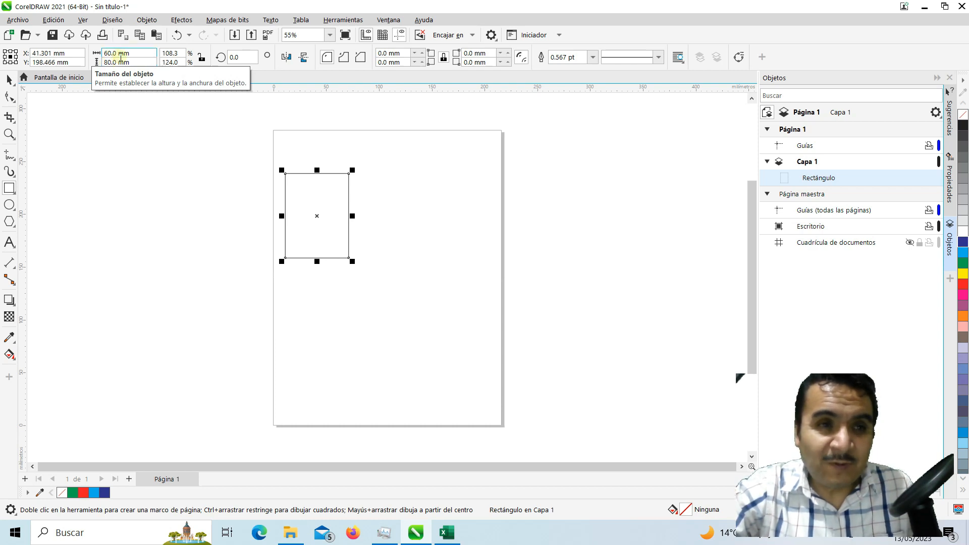
left_click(119, 62)
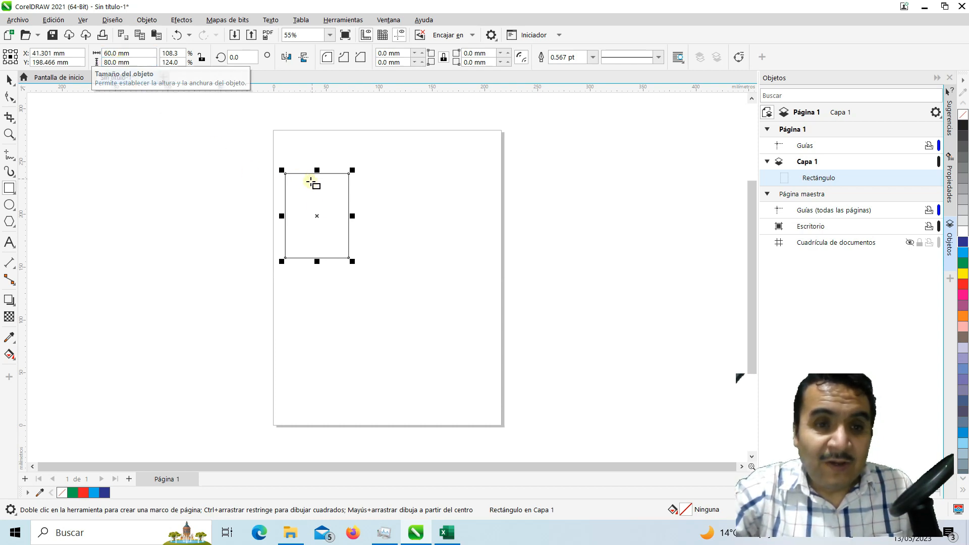
left_click(118, 54)
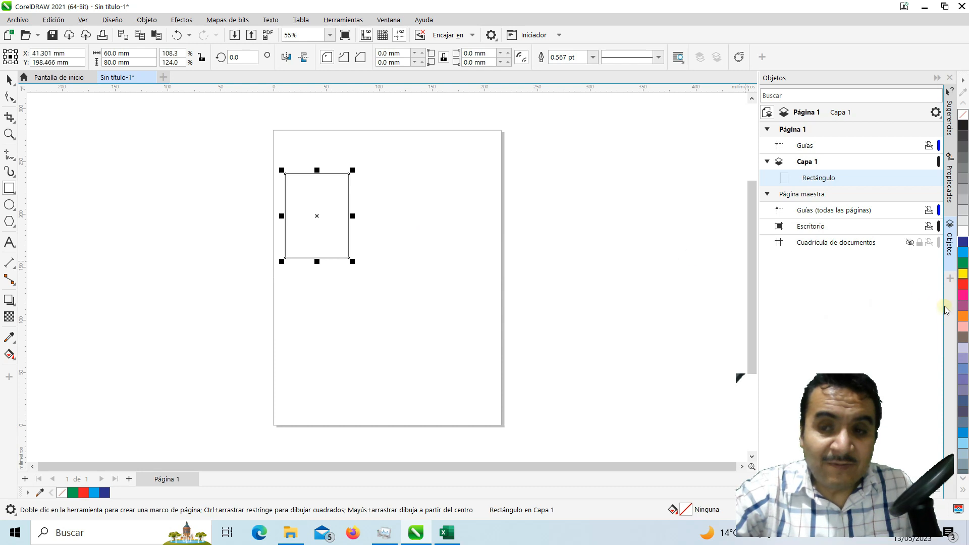
- Fill the rectangle with yellow, give it a red outline, and switch to the Pick tool
left_click(963, 275)
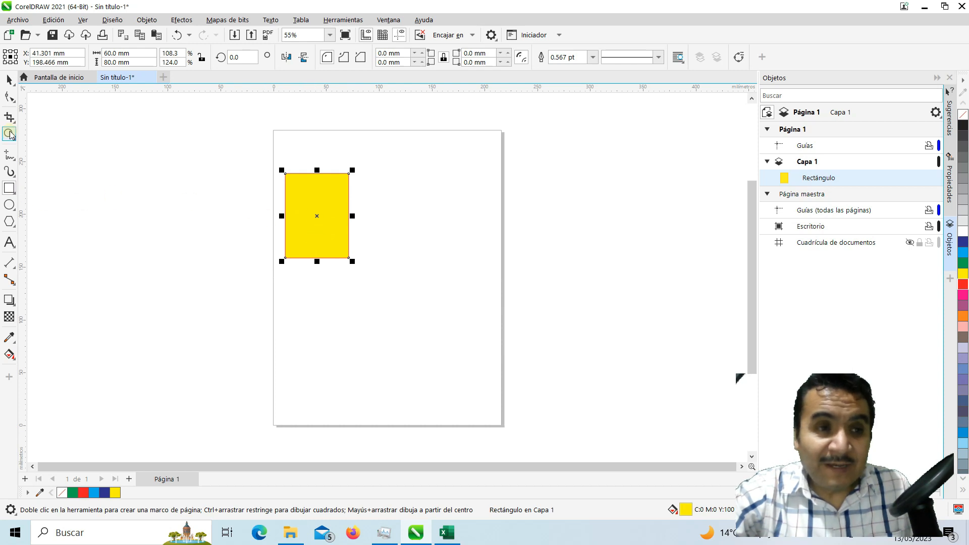
left_click(9, 80)
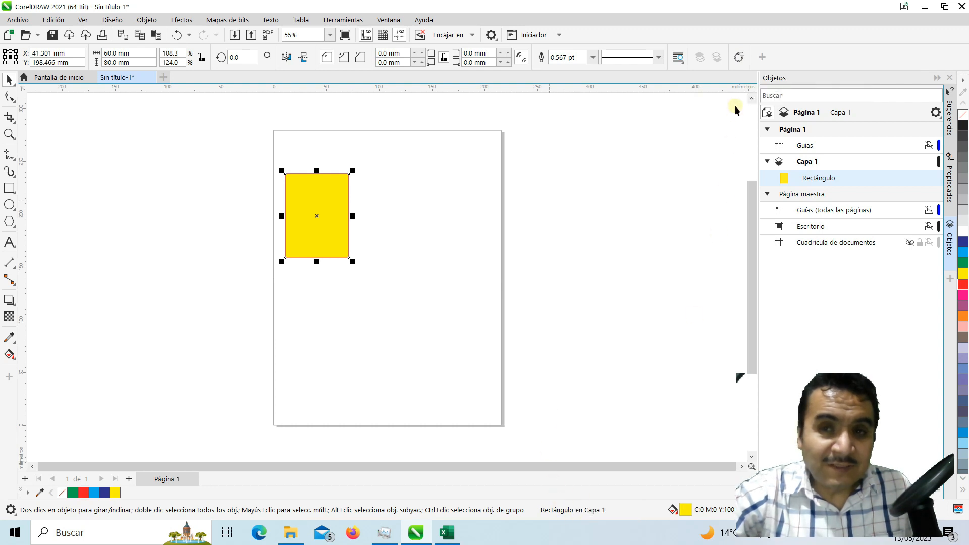
- Convert the yellow rectangle to curves and delete its upper-right corner node to leave a right triangle
left_click(738, 58)
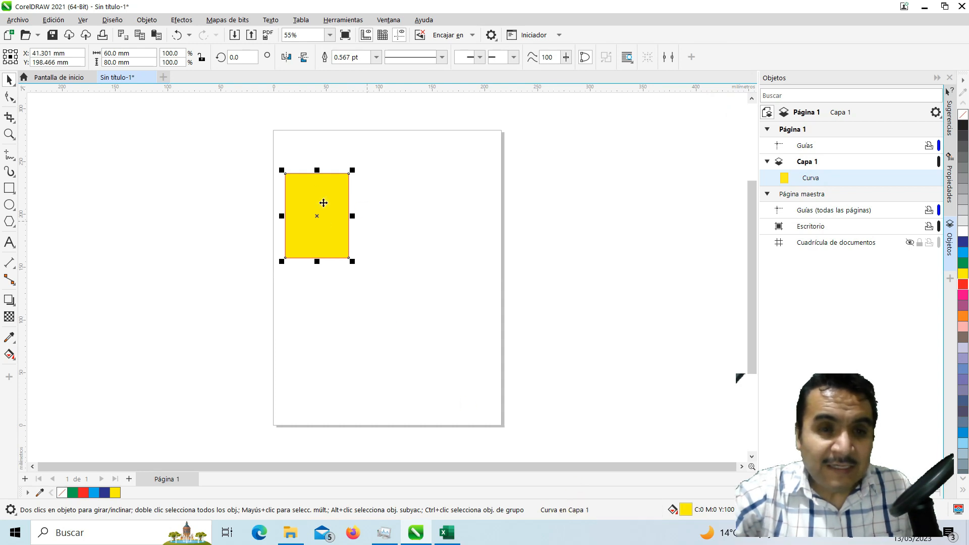
left_click(10, 155)
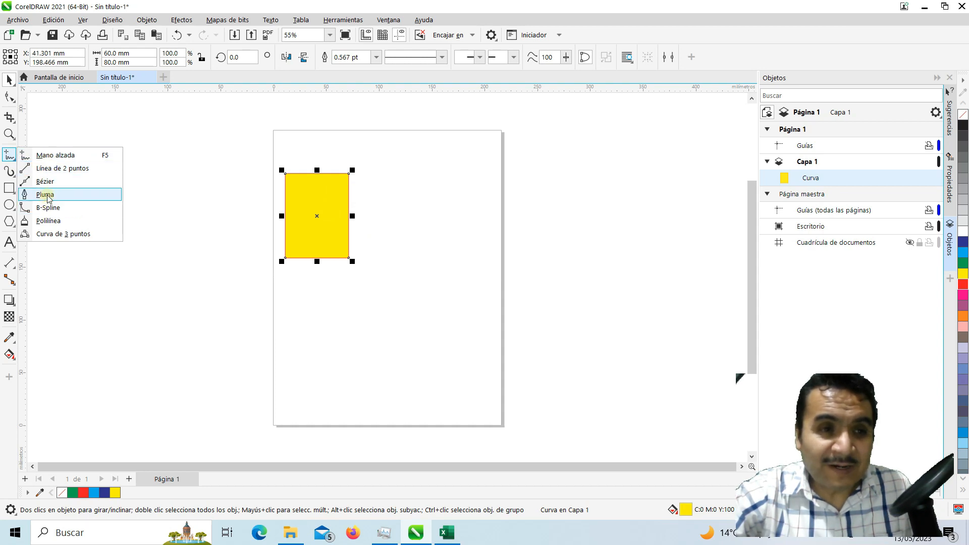
key("Escape")
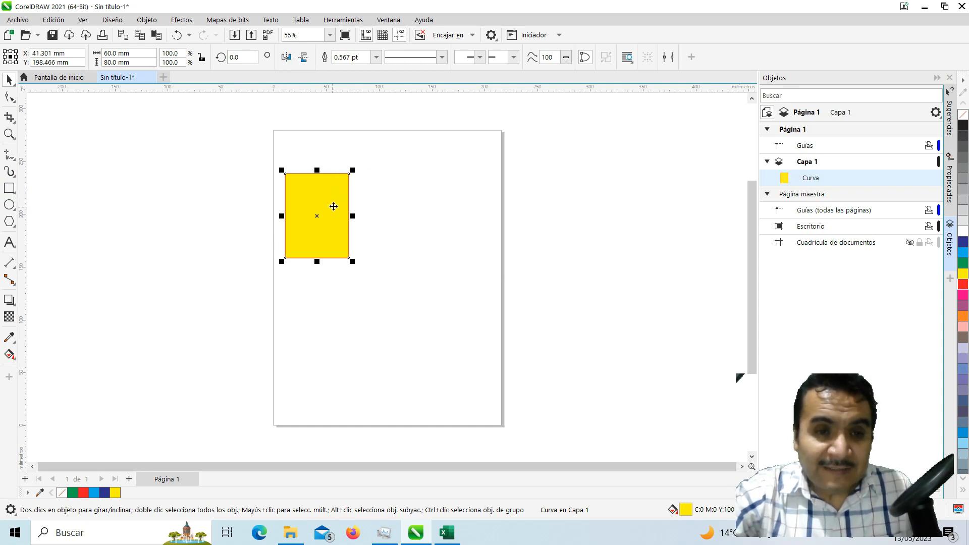
left_click(9, 97)
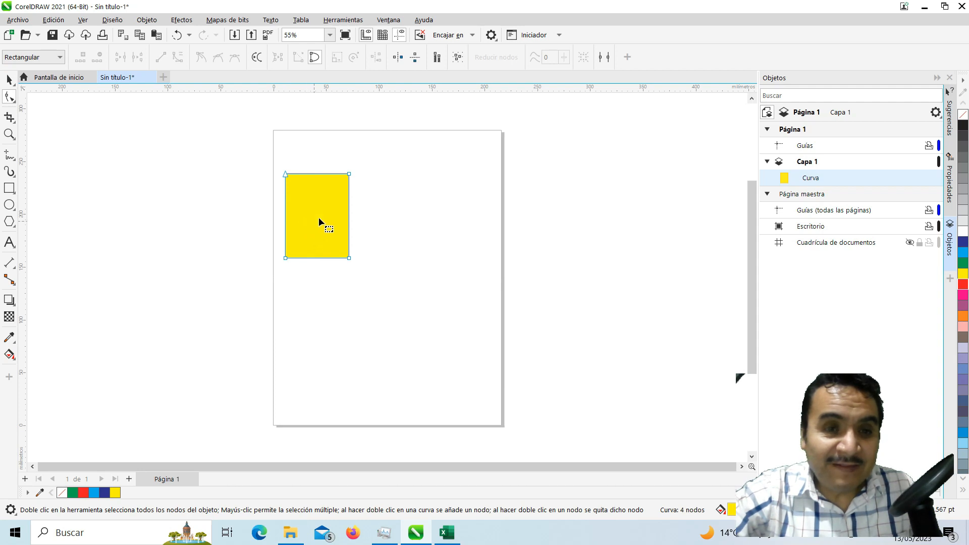
left_click(350, 175)
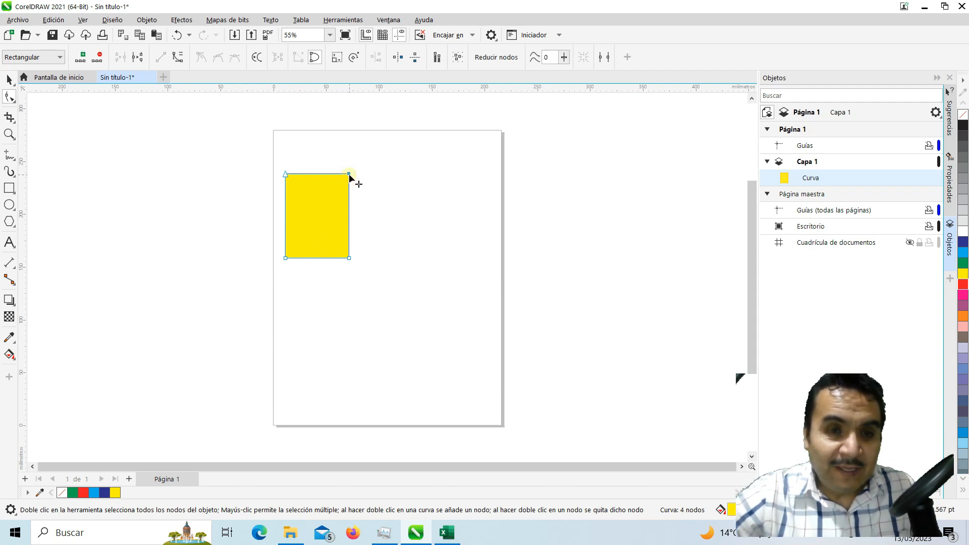
key("Delete")
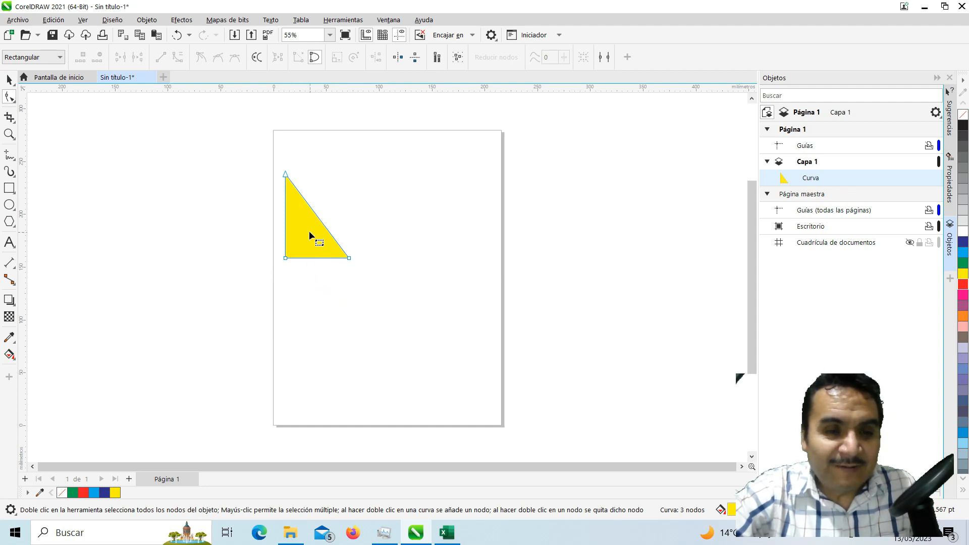
left_click(342, 273)
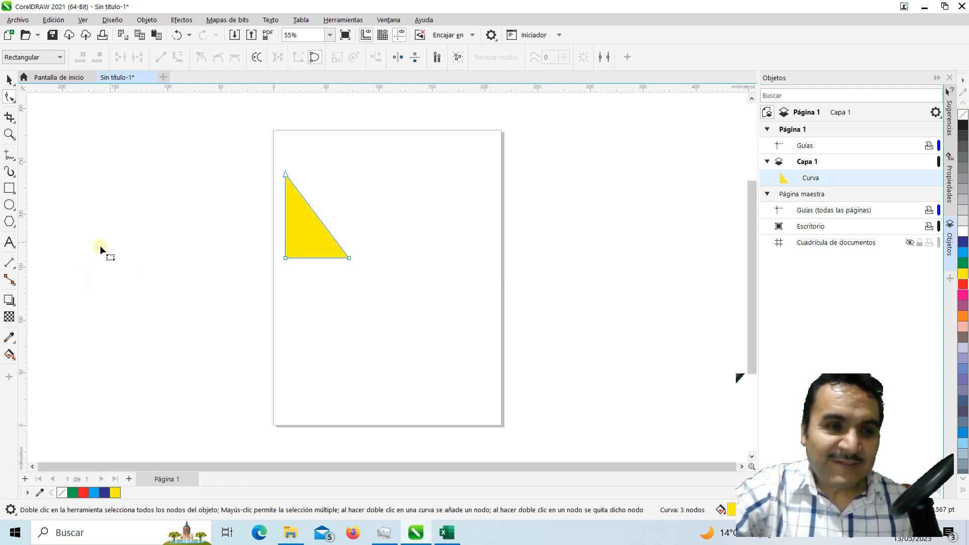
- Add the text label "b" and position it just outside the triangle's vertical side, near its middle
left_click(10, 242)
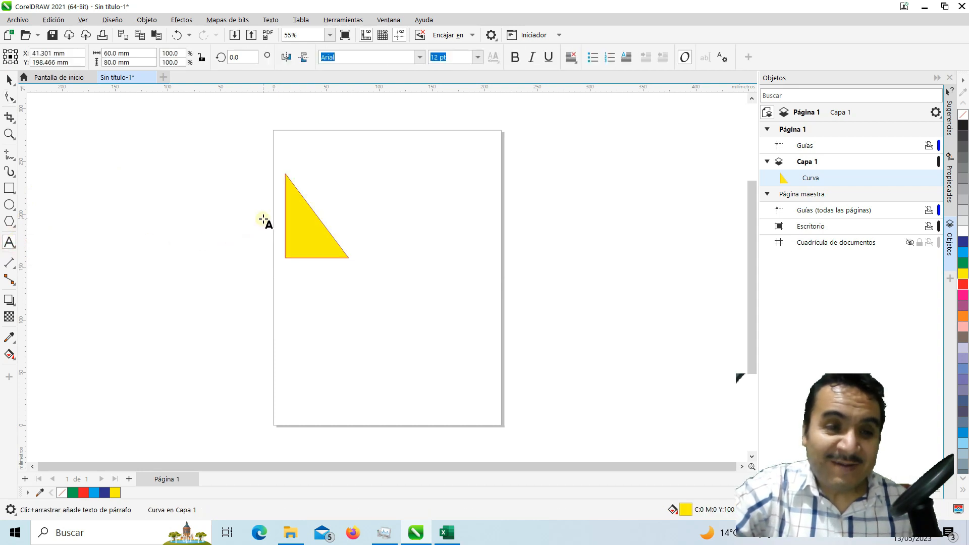
left_click(268, 258)
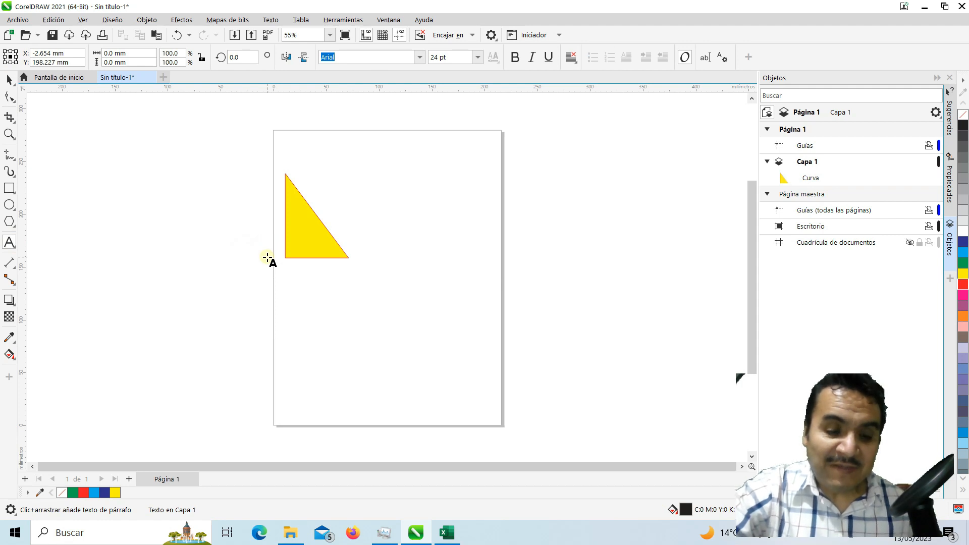
type("b")
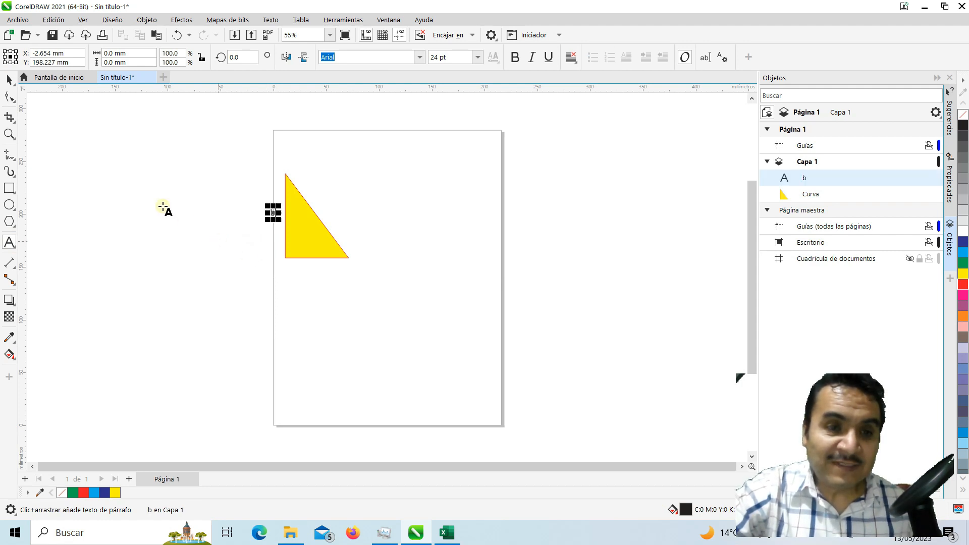
left_click(9, 79)
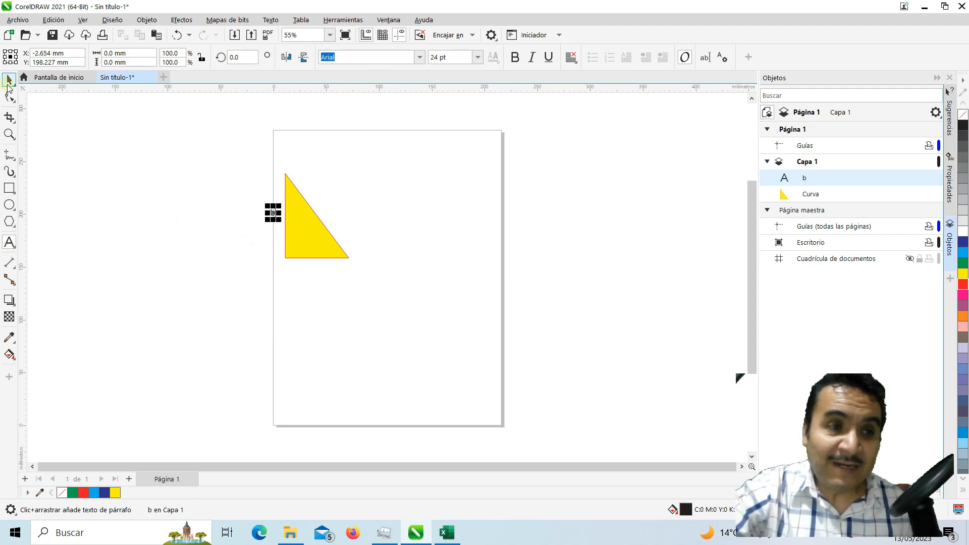
left_click(248, 257)
left_click_drag(275, 213, 278, 233)
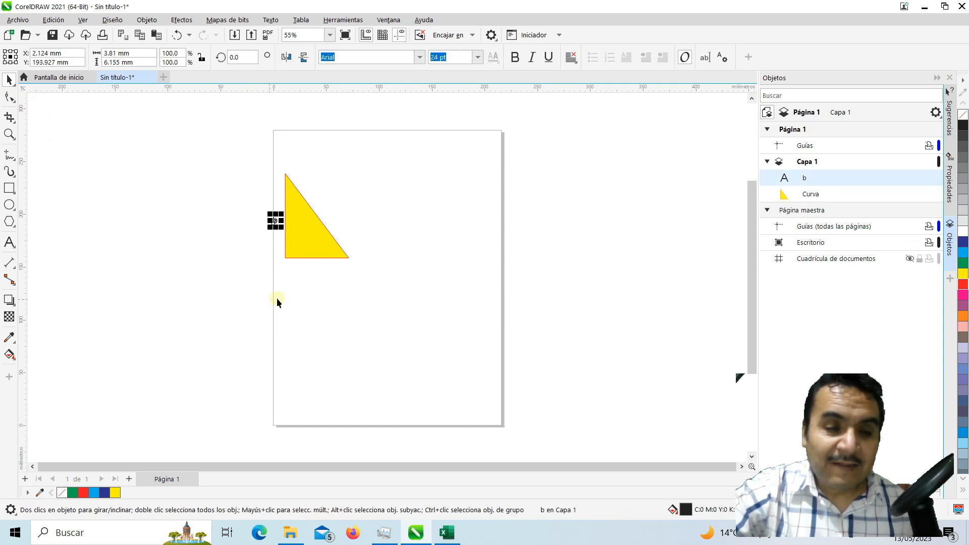
left_click(291, 297)
left_click_drag(277, 220, 269, 223)
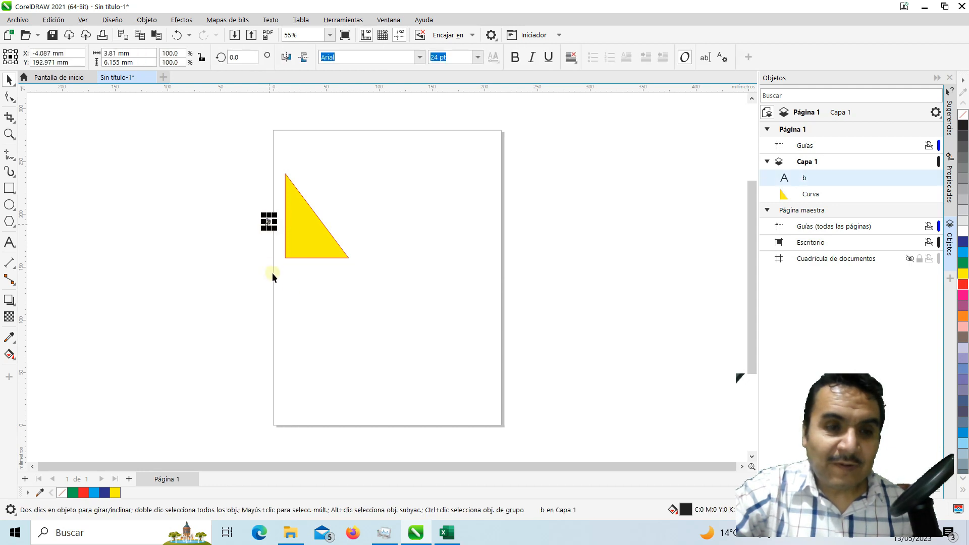
left_click(312, 274)
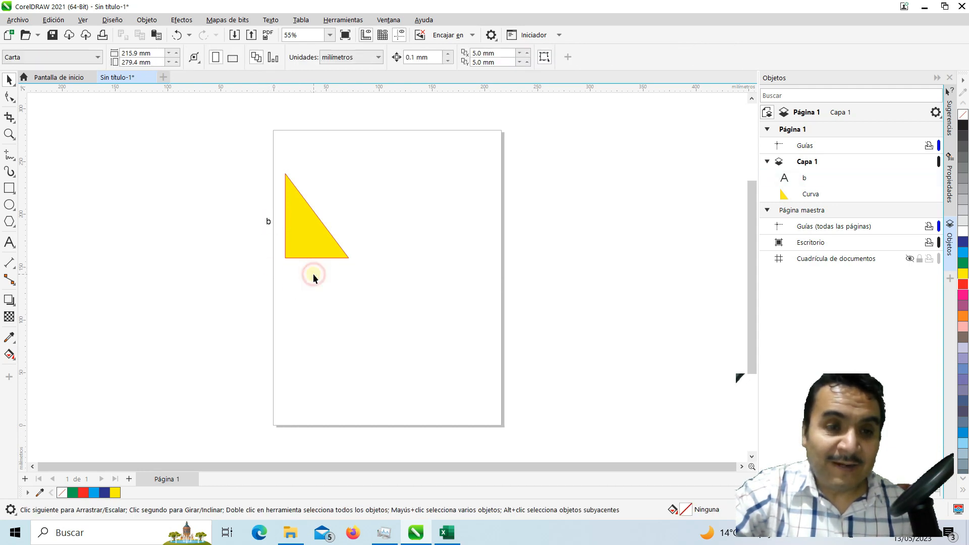
left_click(268, 223)
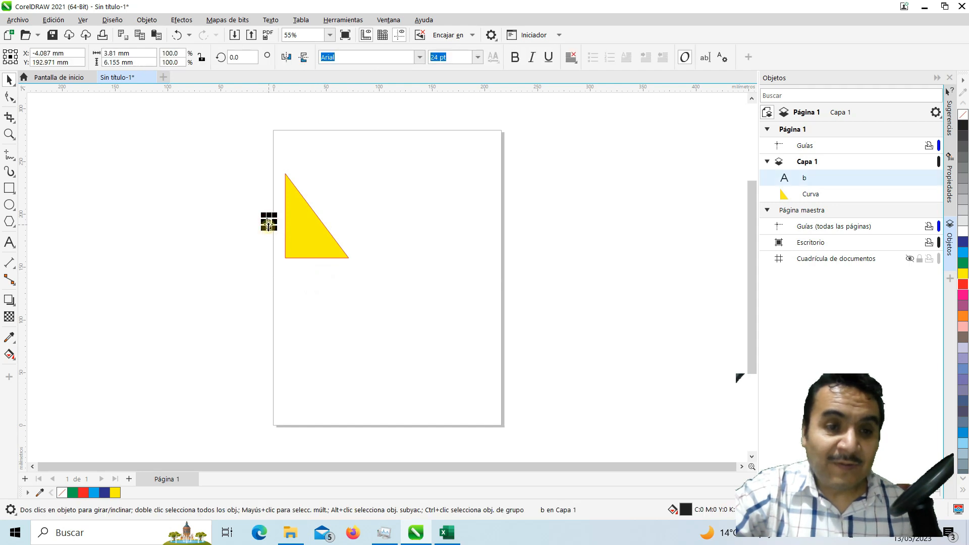
- Add the text label "a" below the triangle's base and "c" beside its hypotenuse, nudging "c" slightly down and outward
left_click(9, 242)
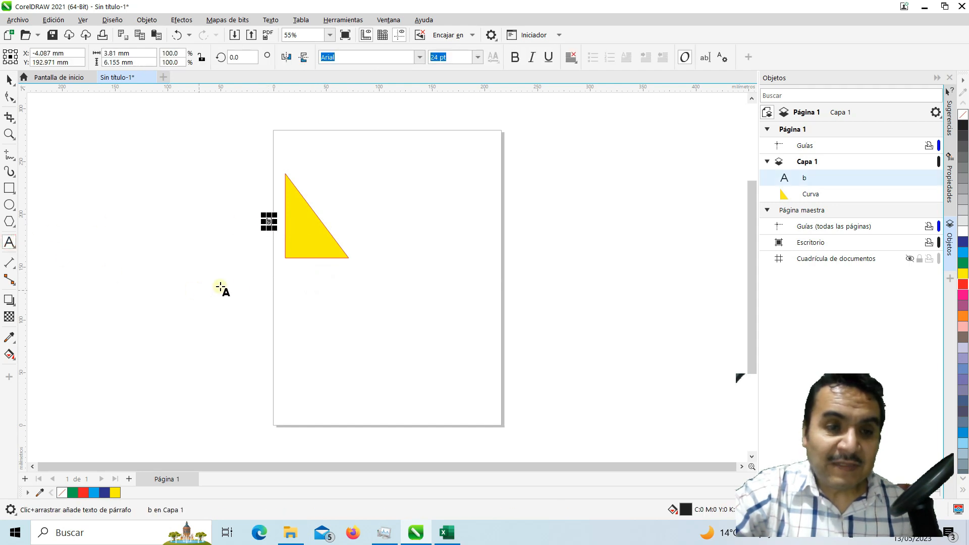
left_click(305, 273)
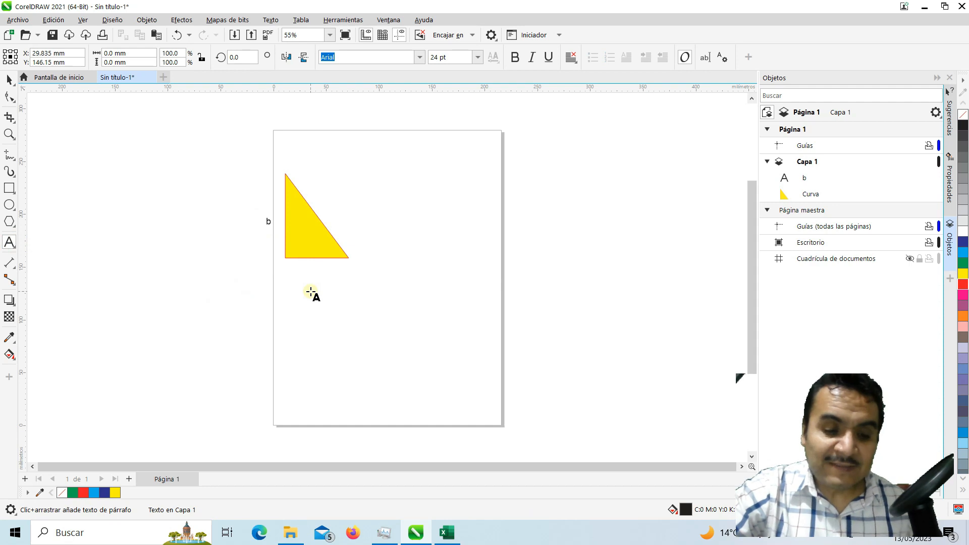
type("a")
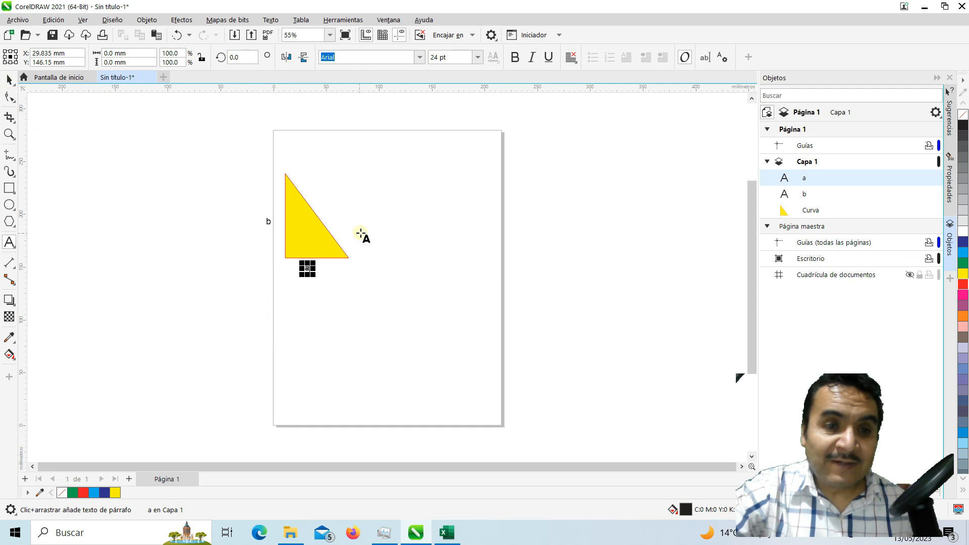
left_click(322, 202)
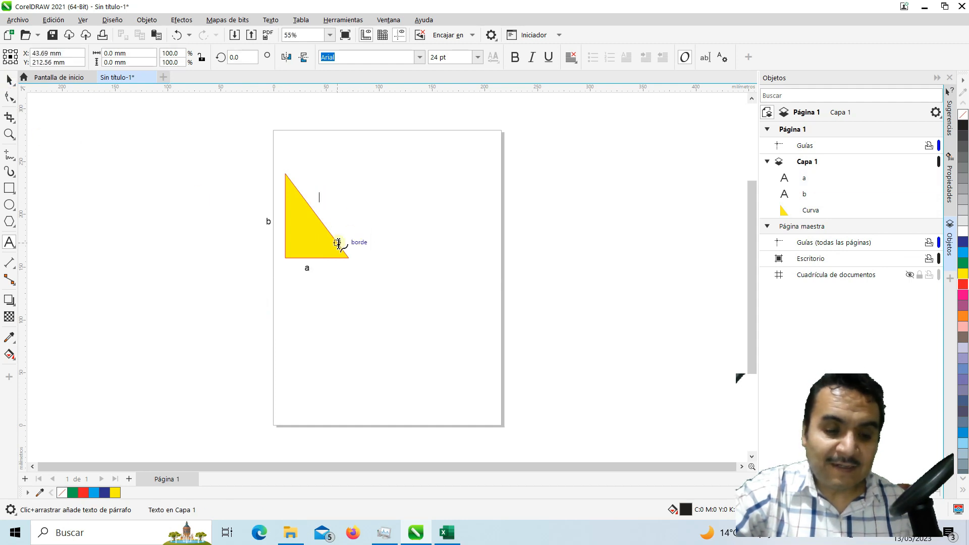
type("c")
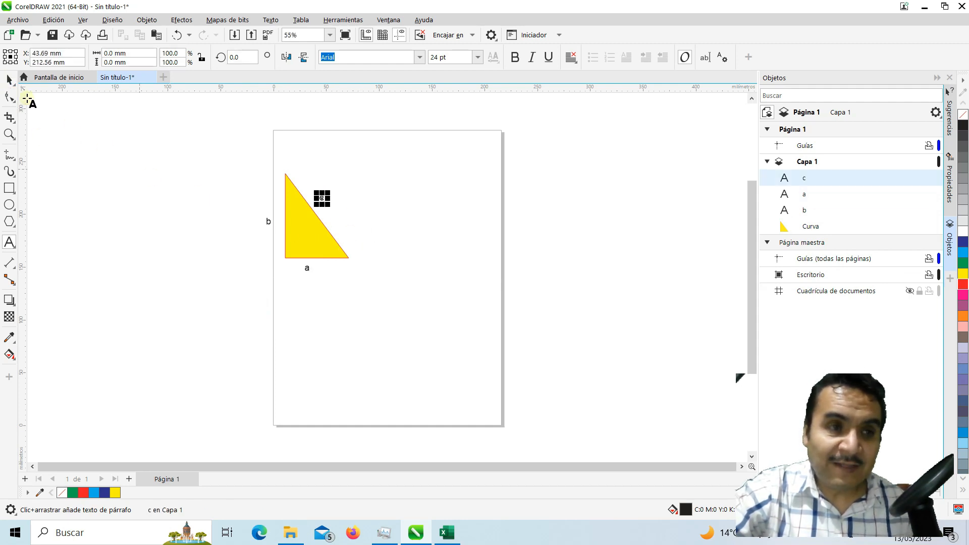
left_click(11, 83)
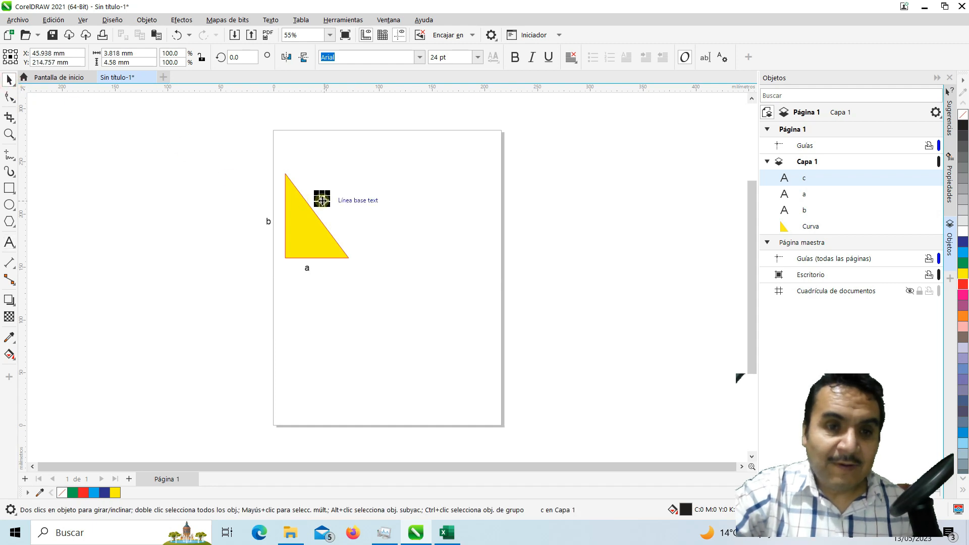
left_click(326, 211)
left_click(367, 277)
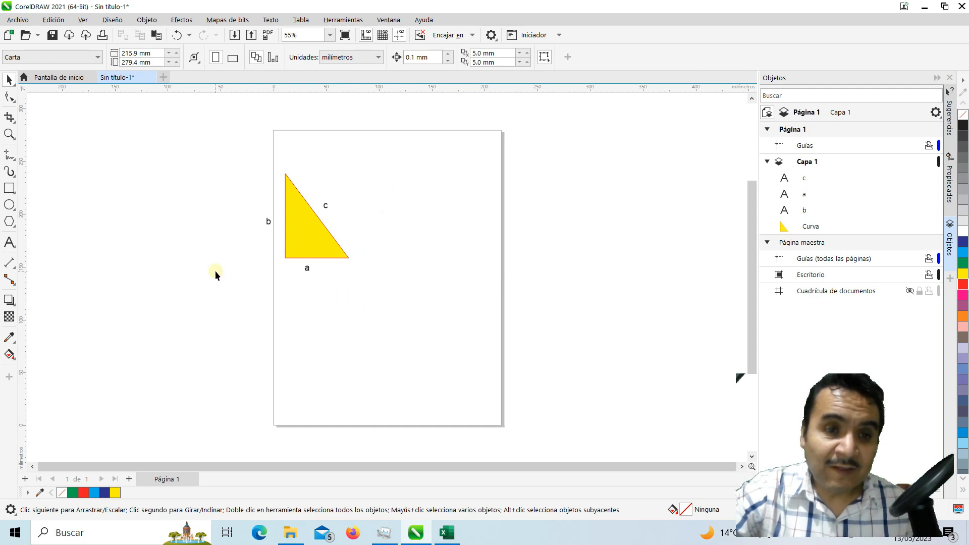
- Draw an unfilled rectangle about 115 × 112 mm on the page to the right of the triangle
left_click(9, 188)
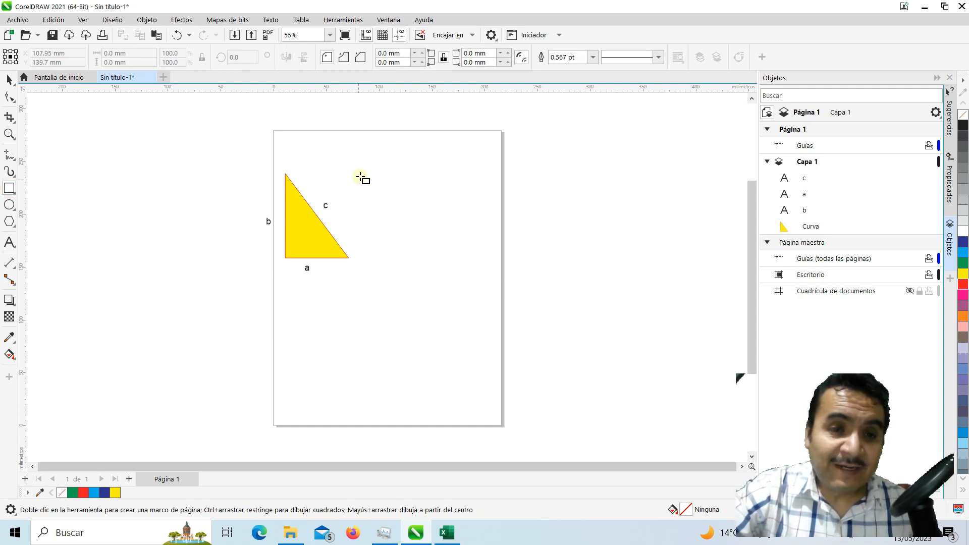
left_click_drag(365, 145, 485, 262)
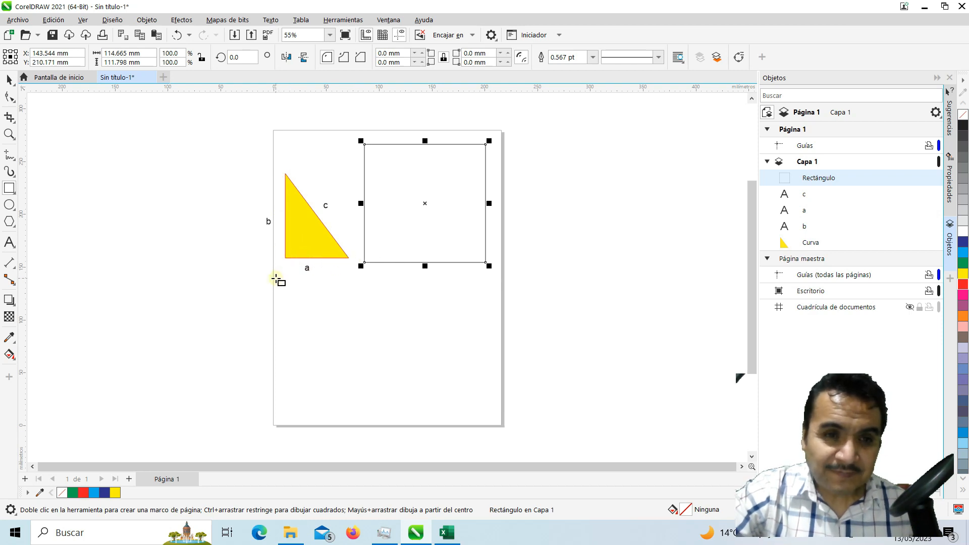
left_click(10, 79)
- Check the triangle's side lengths and set both the width and height of the unfilled rectangle to 140 mm
left_click(302, 223)
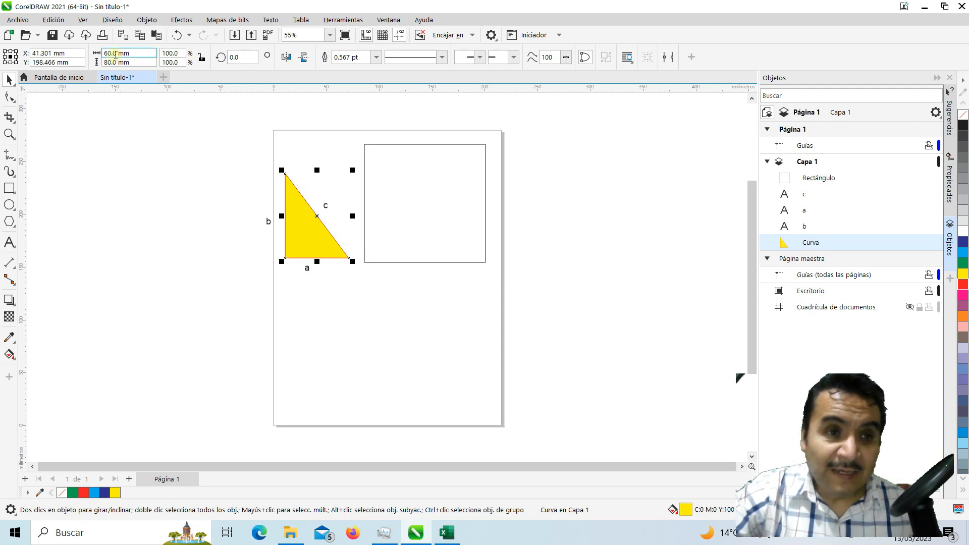
left_click(410, 204)
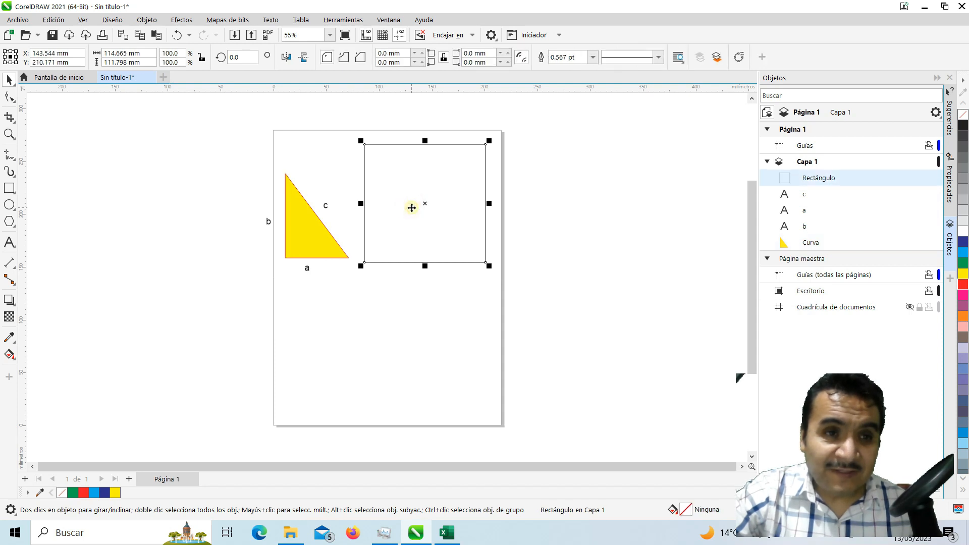
double_click(115, 53)
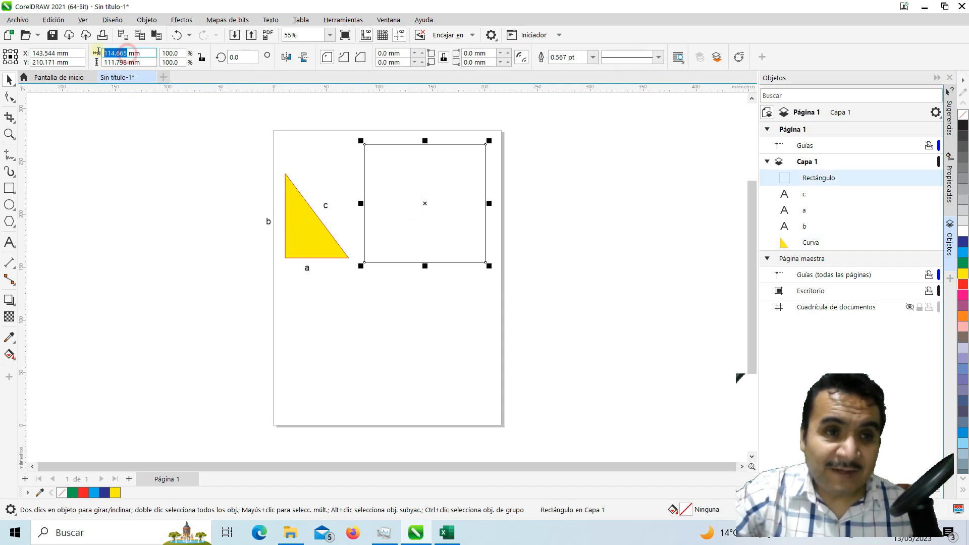
type("140")
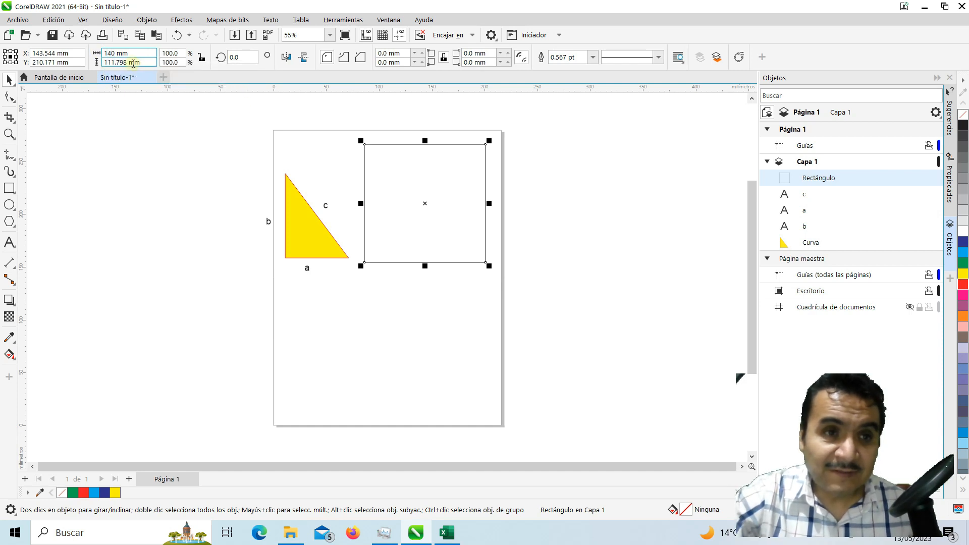
double_click(126, 62)
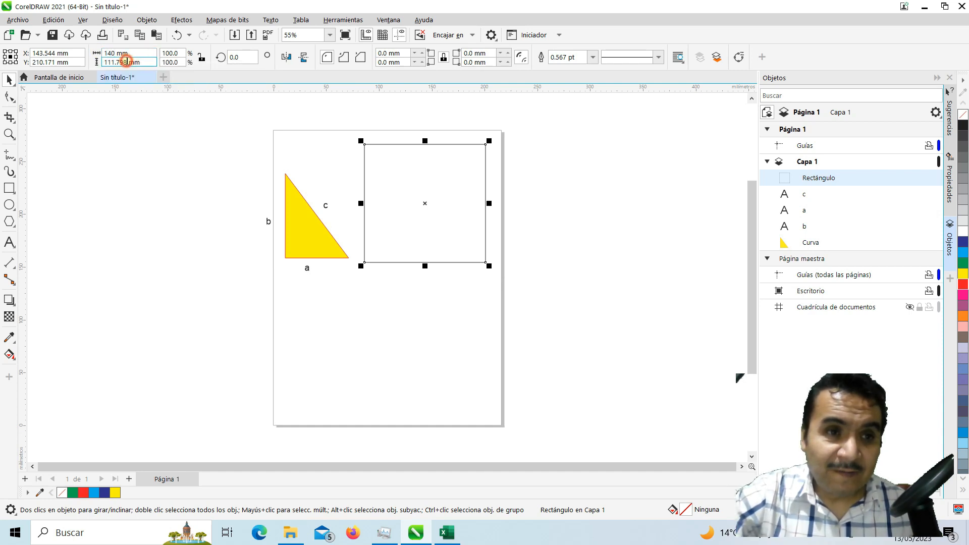
type("140")
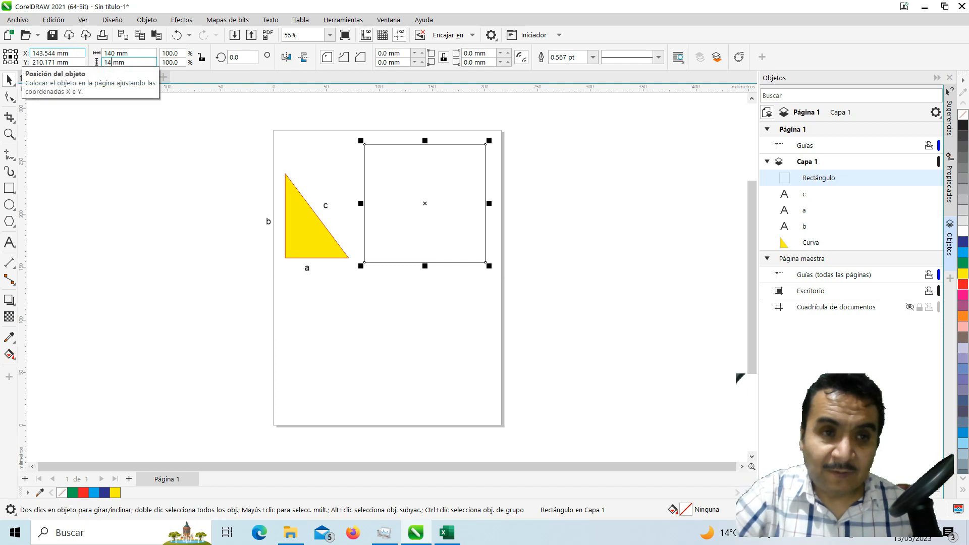
key("Return")
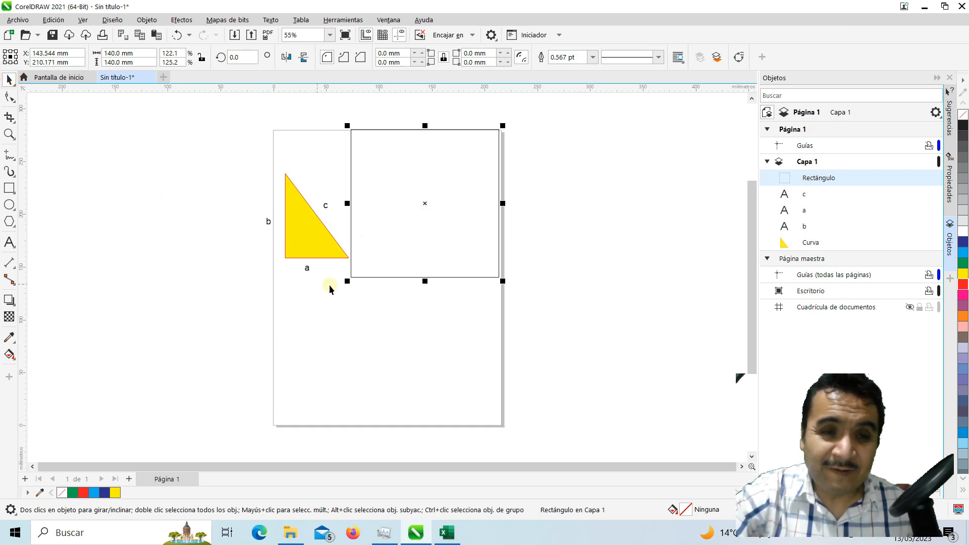
left_click(397, 318)
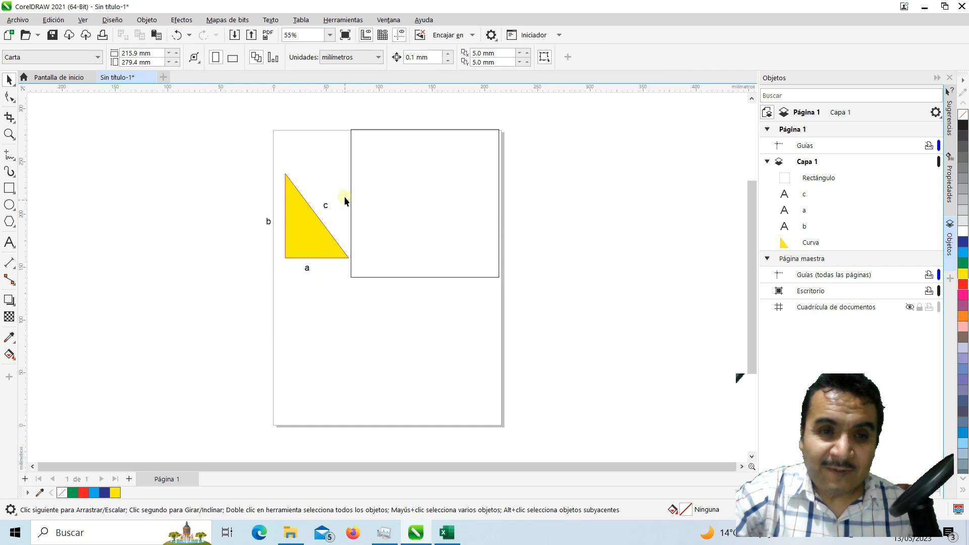
- Move the triangle with its three labels away from the square and down until its base is level with the square's lower edge
left_click_drag(285, 229, 355, 288)
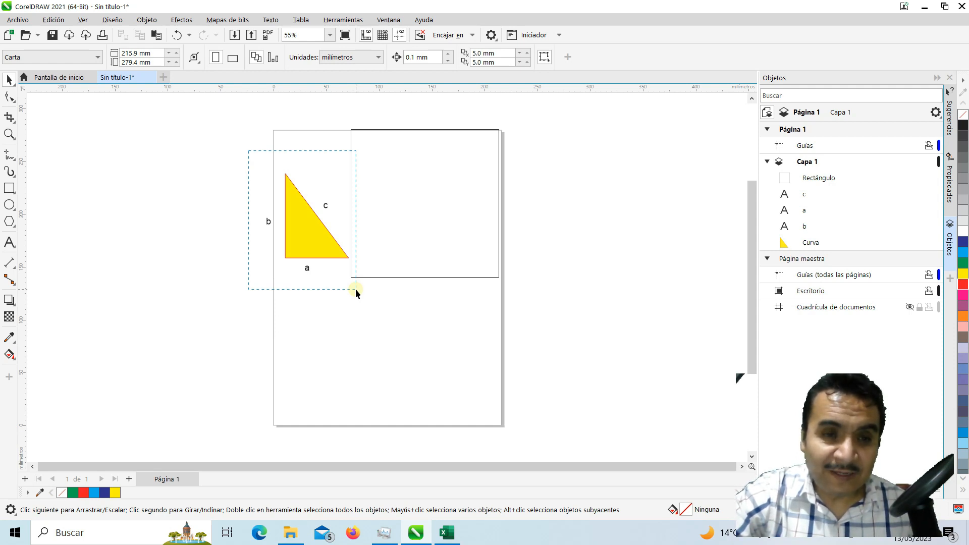
left_click_drag(355, 288, 356, 289)
left_click_drag(318, 246, 311, 245)
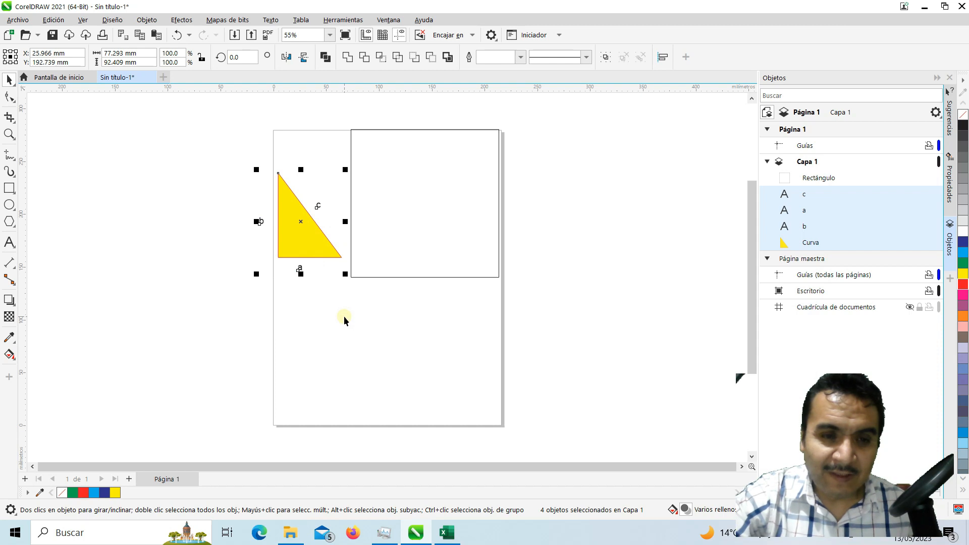
left_click_drag(314, 242, 316, 262)
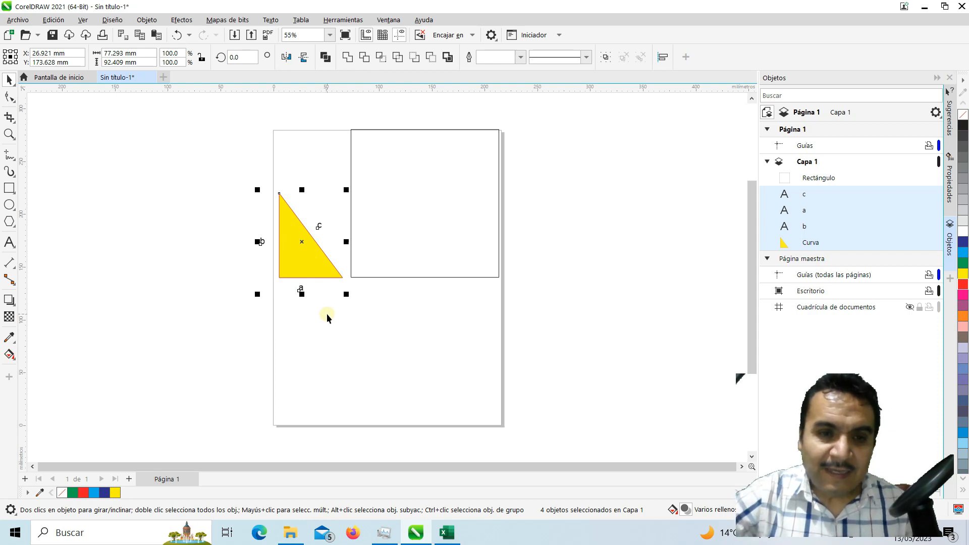
- Move the unfilled square straight down by about 6 mm so it lies inside the page
left_click(387, 341)
left_click(427, 192)
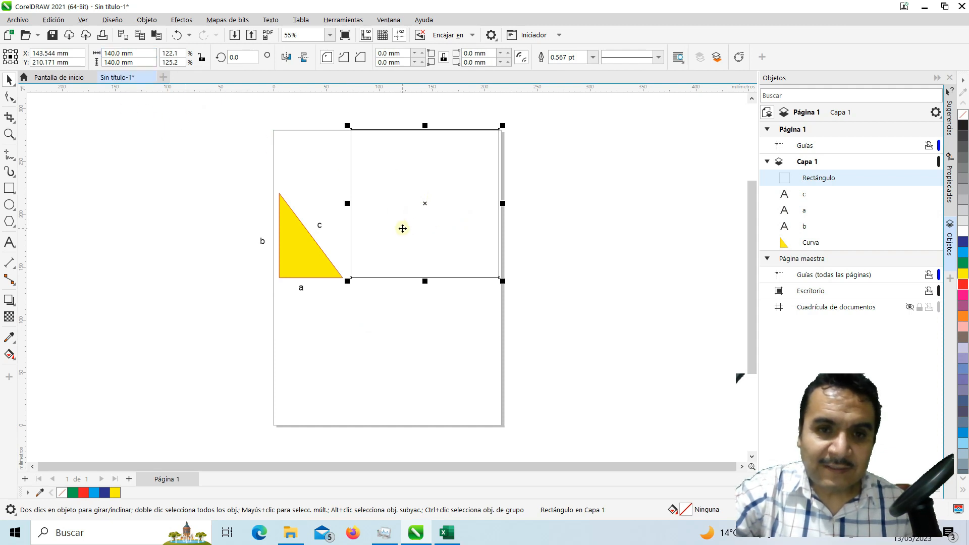
left_click_drag(409, 226, 411, 238)
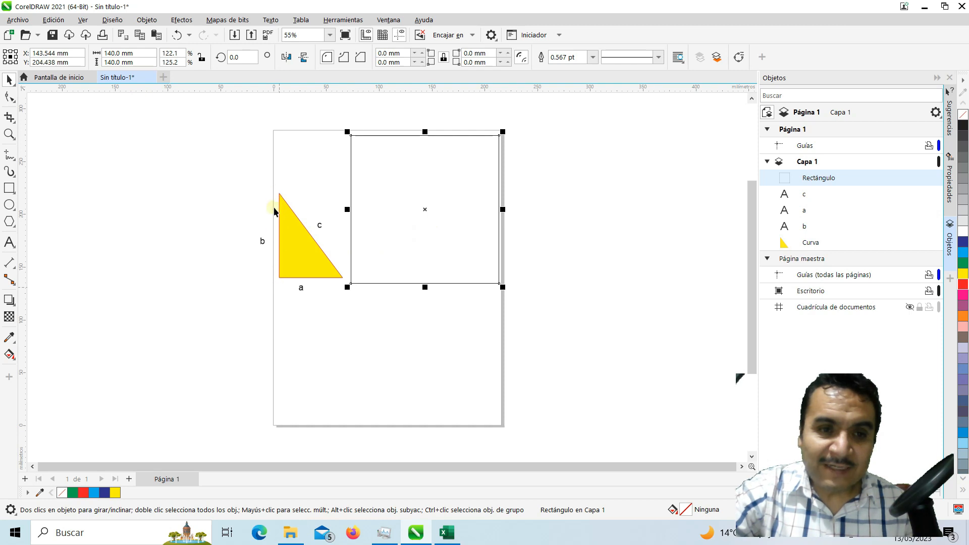
left_click(389, 339)
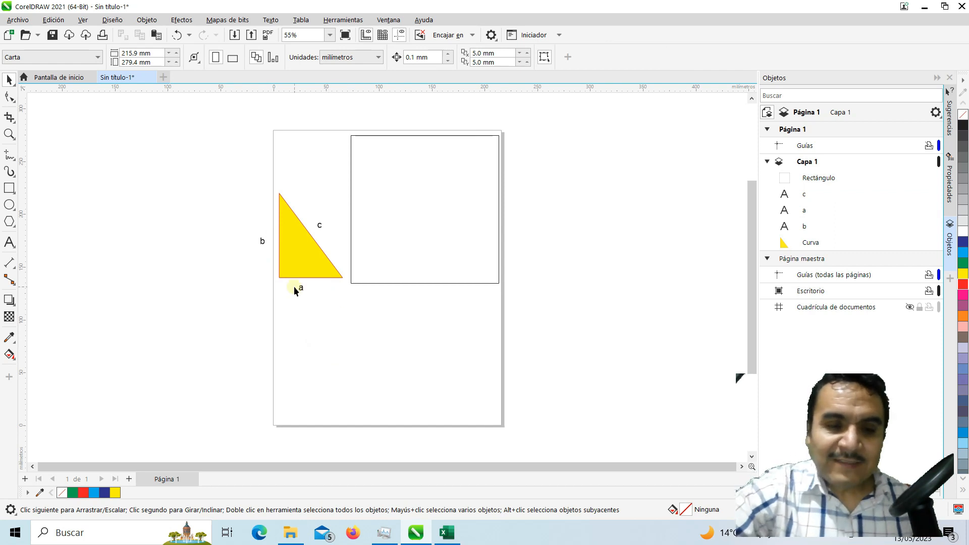
- Place a copy of the yellow triangle inside the square, near its lower-left corner
left_click(298, 260)
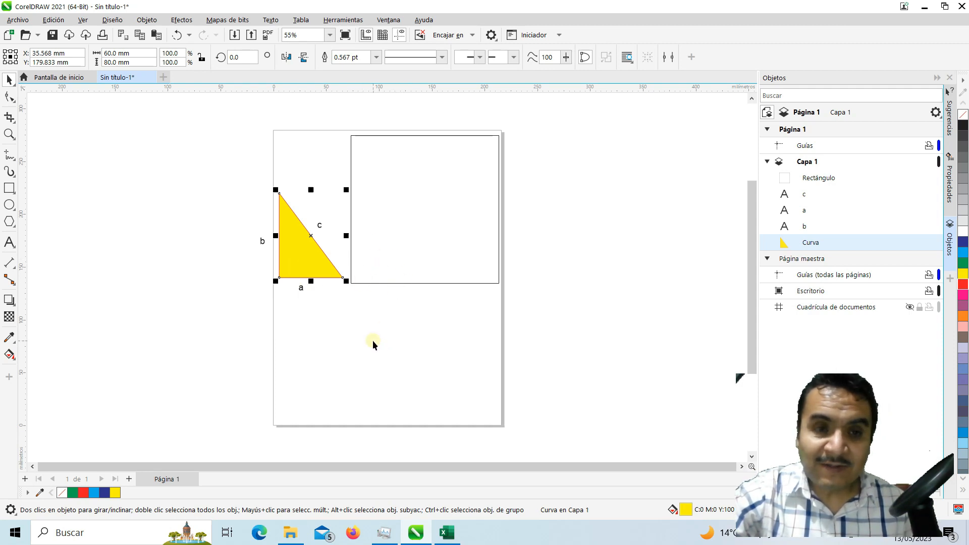
left_click(296, 255)
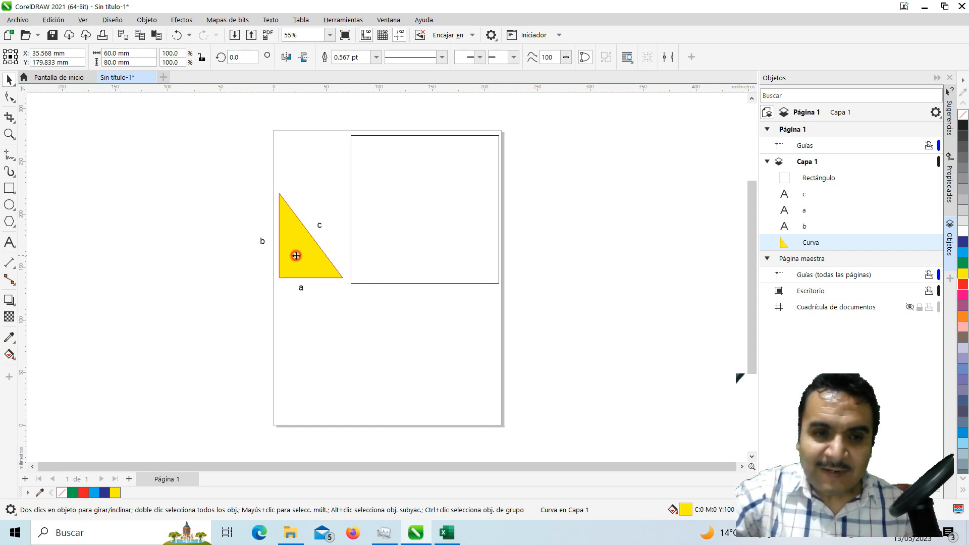
left_click_drag(296, 256, 371, 261)
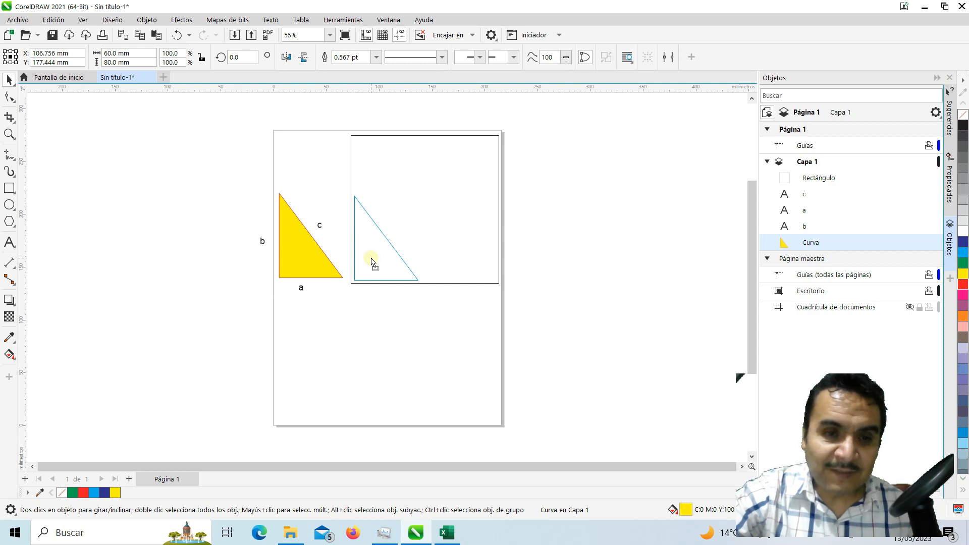
left_click_drag(372, 261, 372, 262)
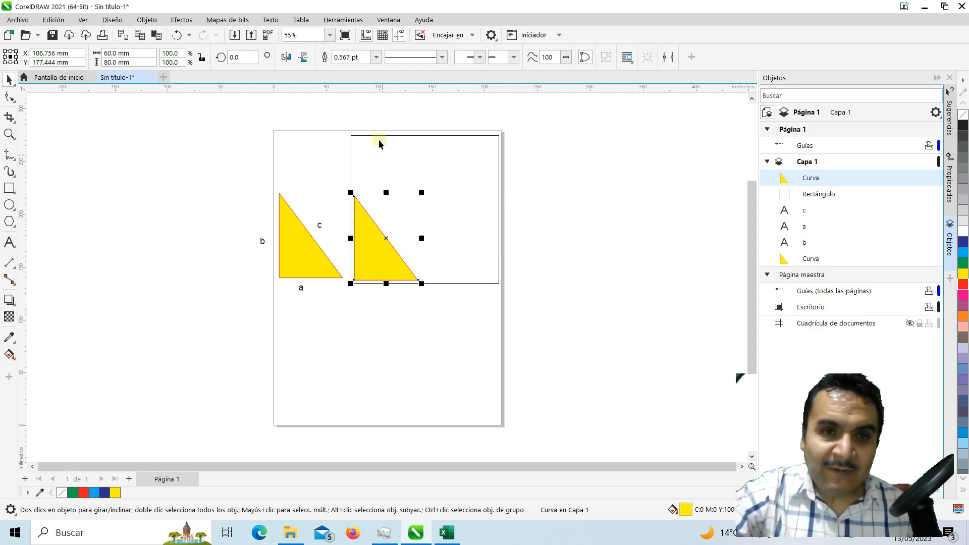
- Open the Transform settings and review the position, rotation, scale and mirror, size and skew options
left_click(389, 21)
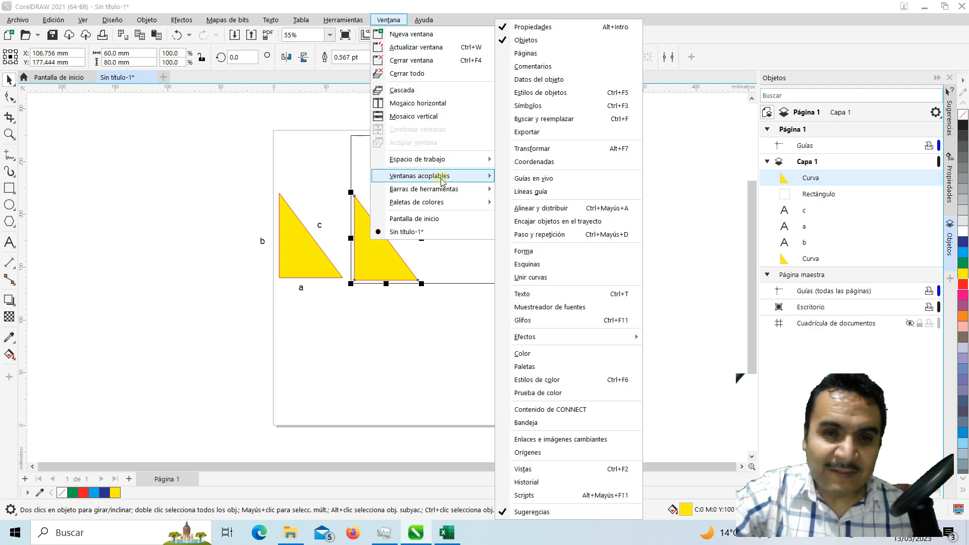
left_click(481, 181)
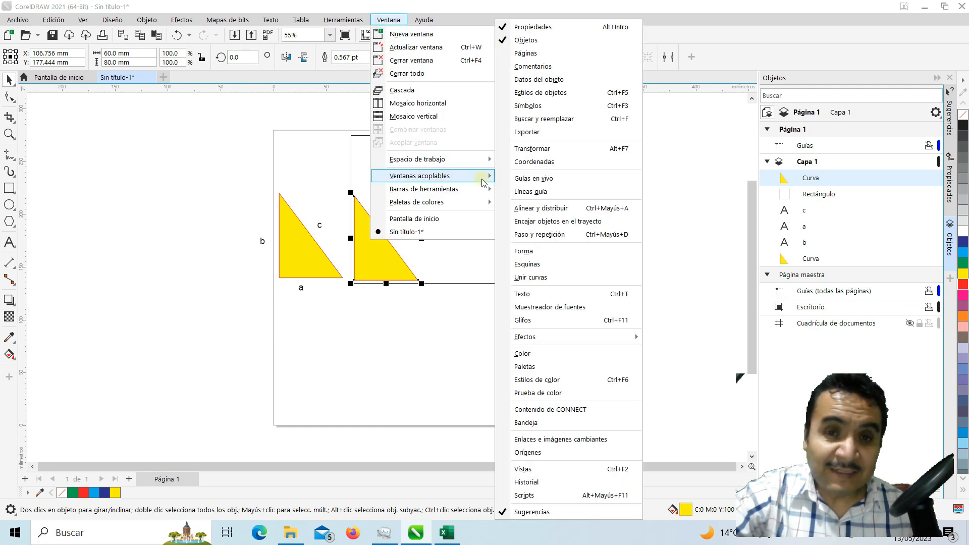
left_click(548, 149)
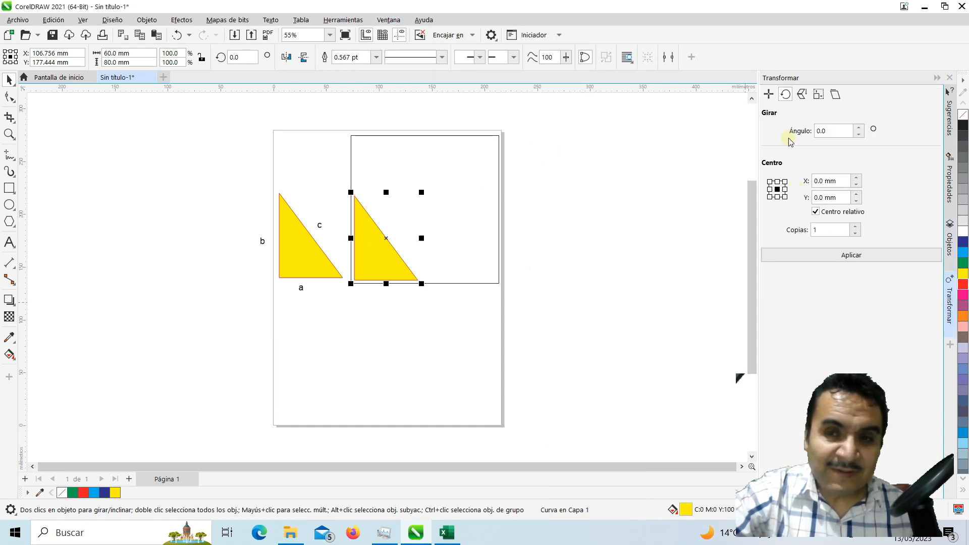
left_click(769, 94)
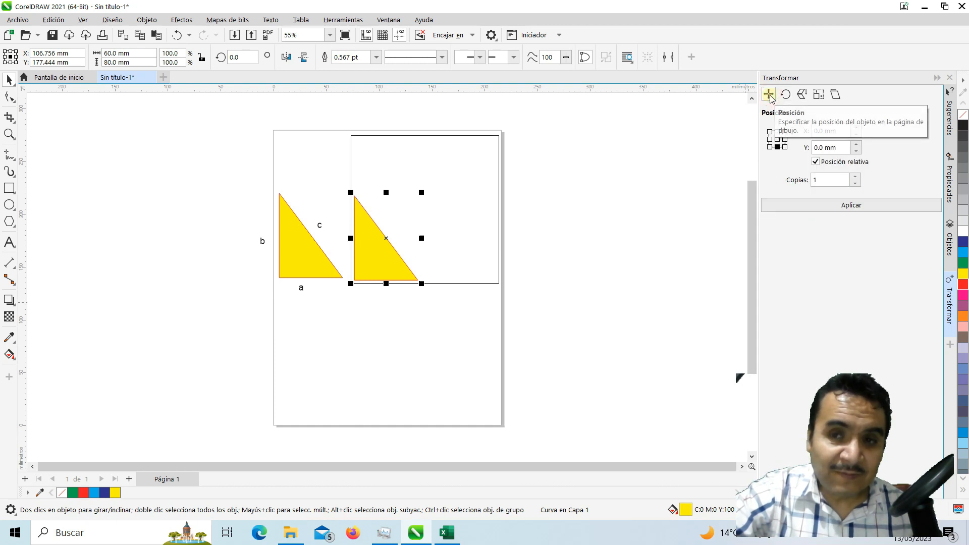
left_click(785, 96)
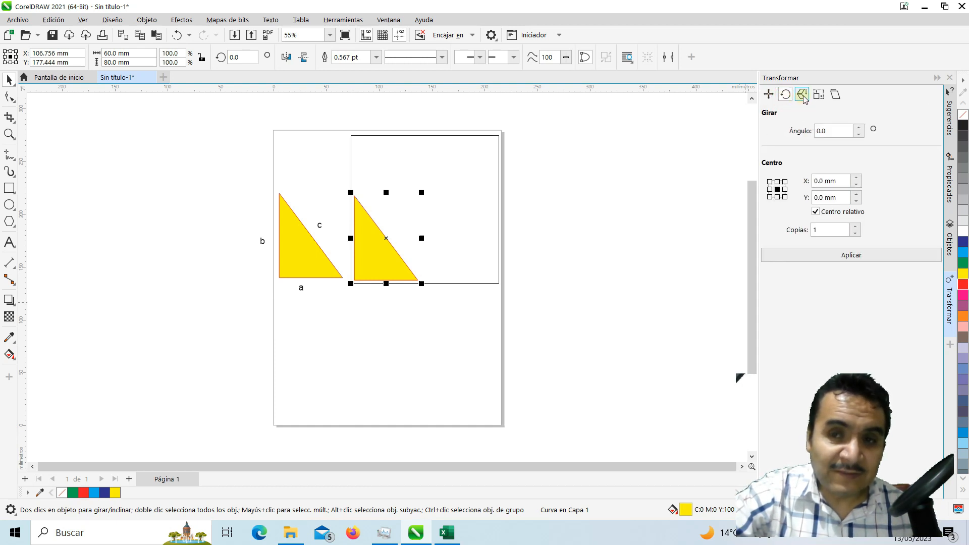
left_click(802, 95)
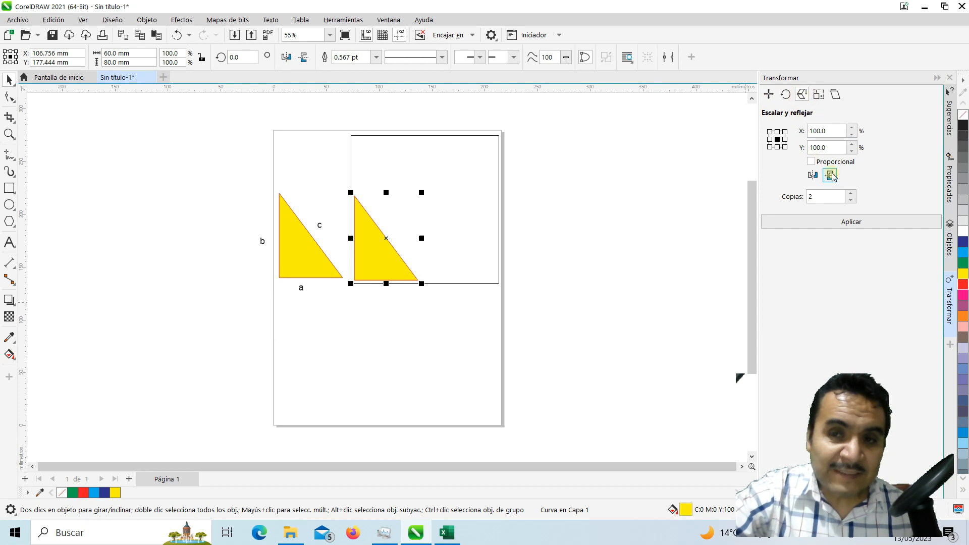
left_click(818, 95)
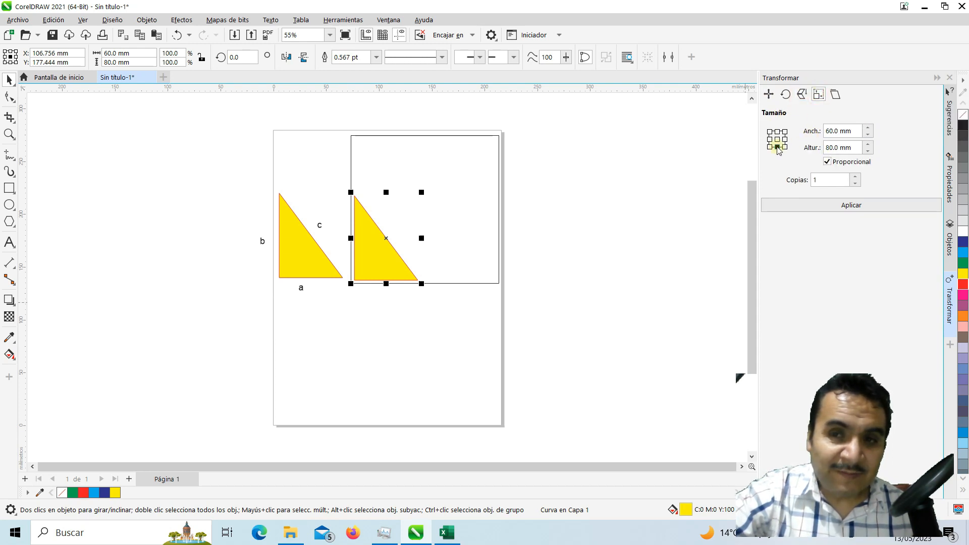
left_click(835, 95)
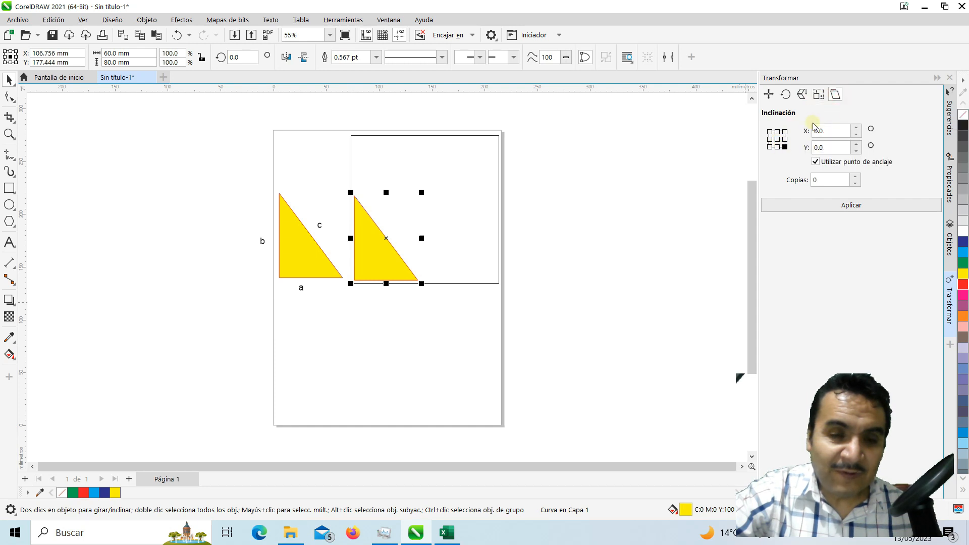
- Rotate the copied triangle by 90° with 0 copies and fit it into the square's lower-left corner
left_click(785, 95)
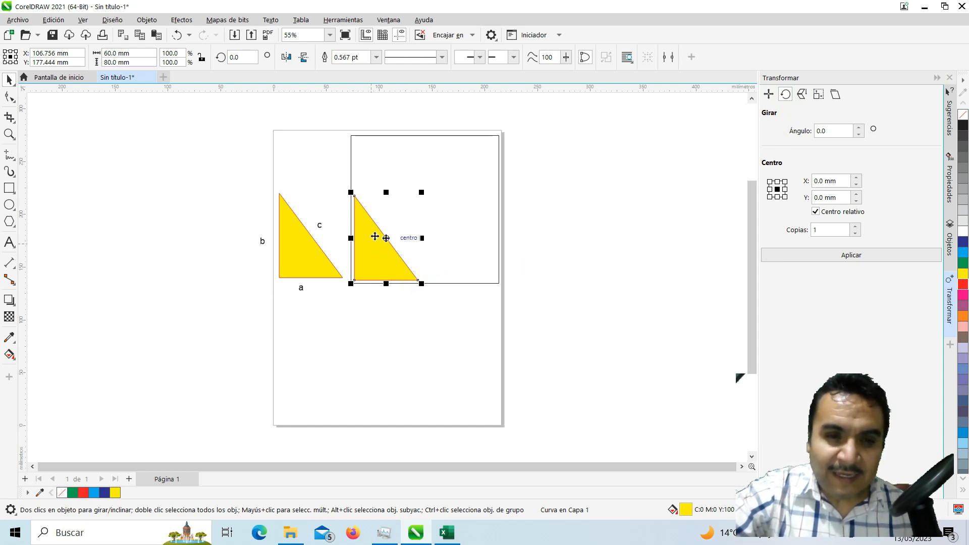
double_click(835, 130)
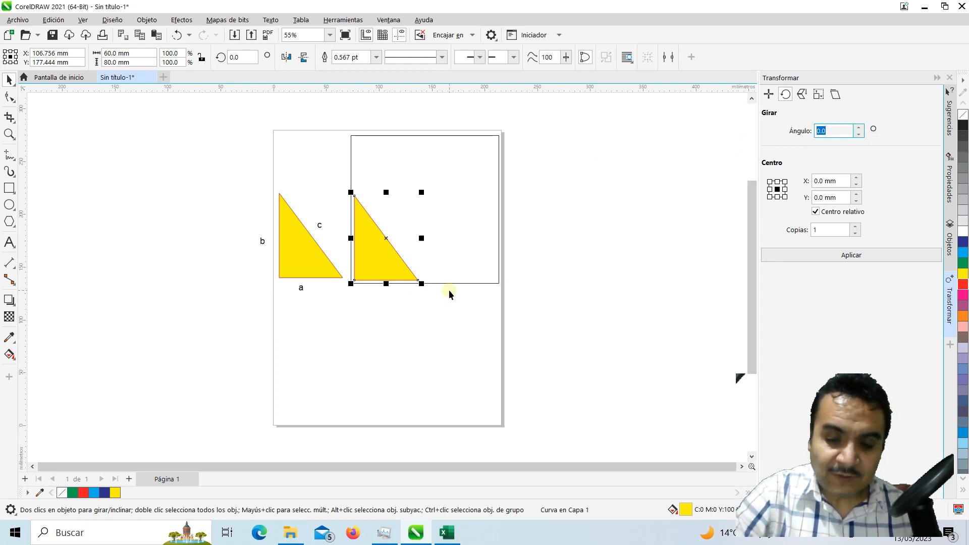
type("90")
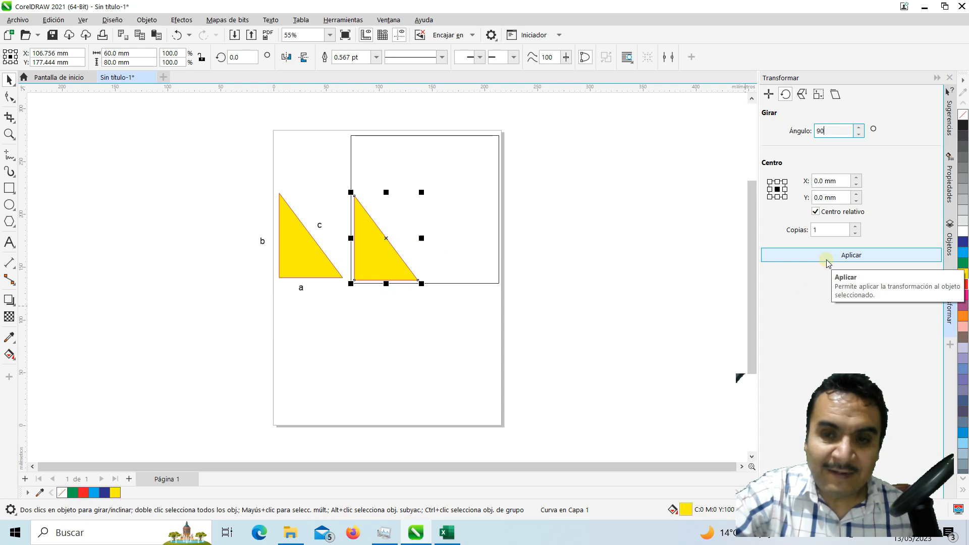
left_click(855, 233)
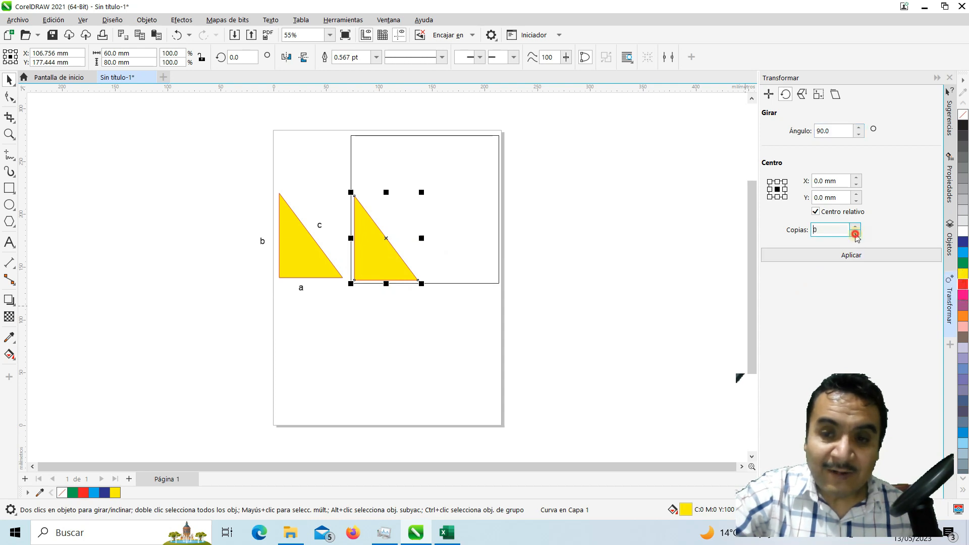
left_click(825, 254)
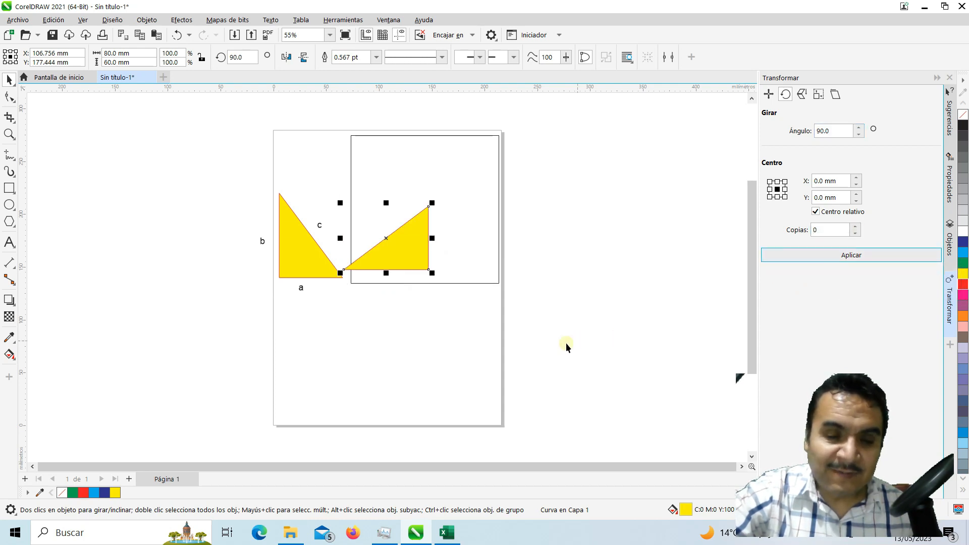
mouse_move(407, 251)
left_mouse_down()
mouse_move(420, 252)
mouse_move(415, 266)
left_mouse_up()
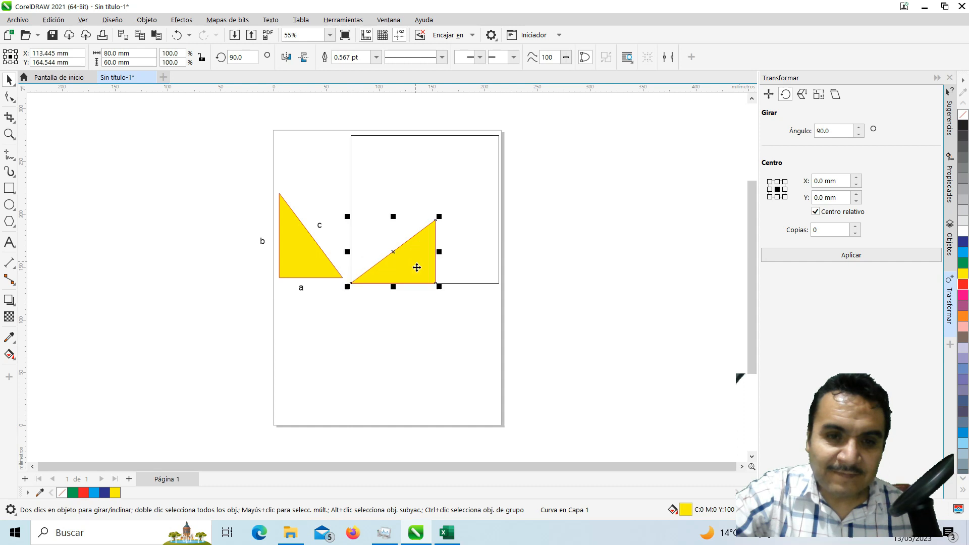
left_click(401, 347)
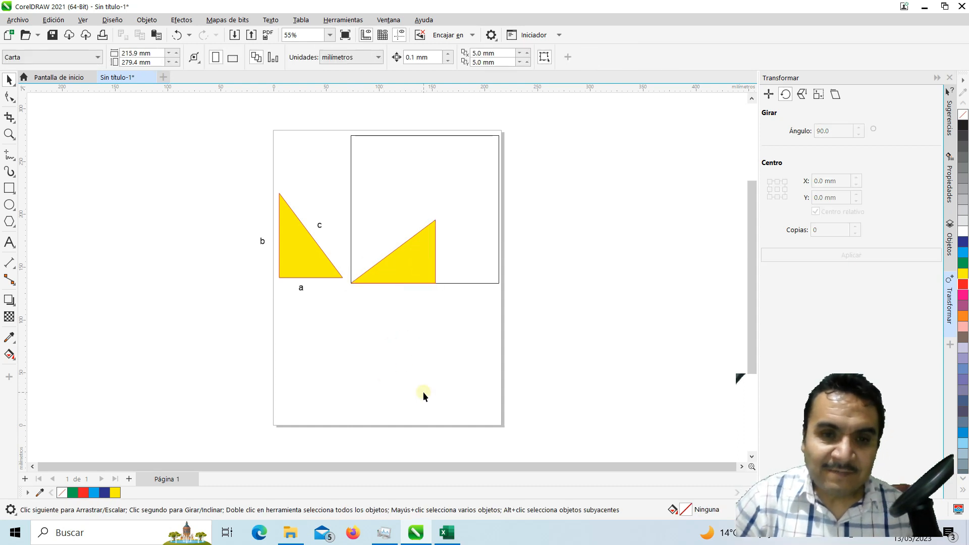
- Mirror the rotated triangle horizontally and vertically with 1 copy to complete a rectangle in the square's lower-left corner
left_click(413, 259)
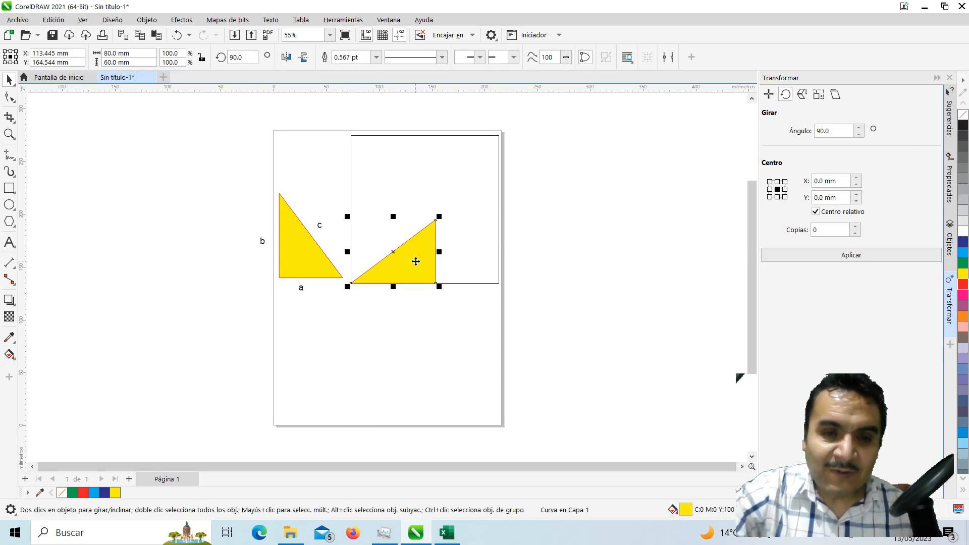
left_click(801, 94)
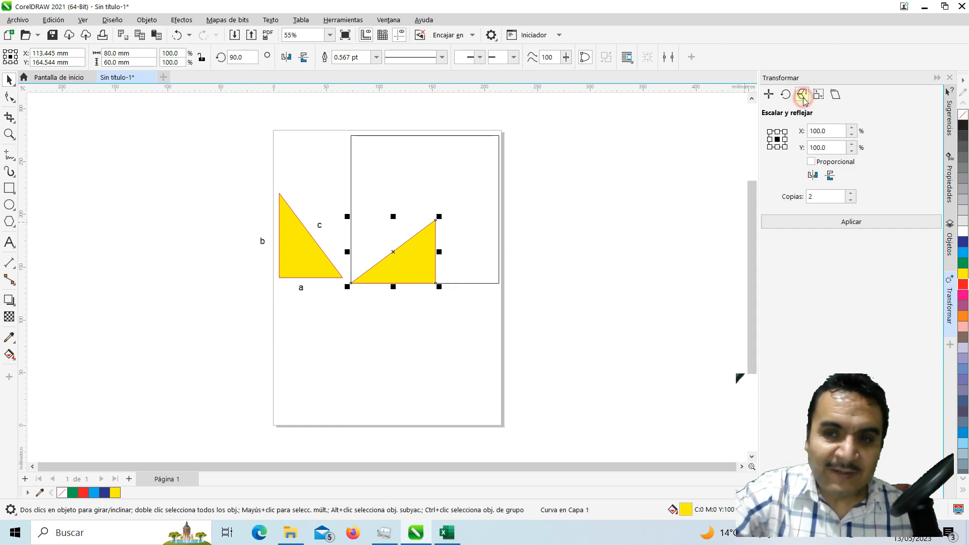
left_click(812, 178)
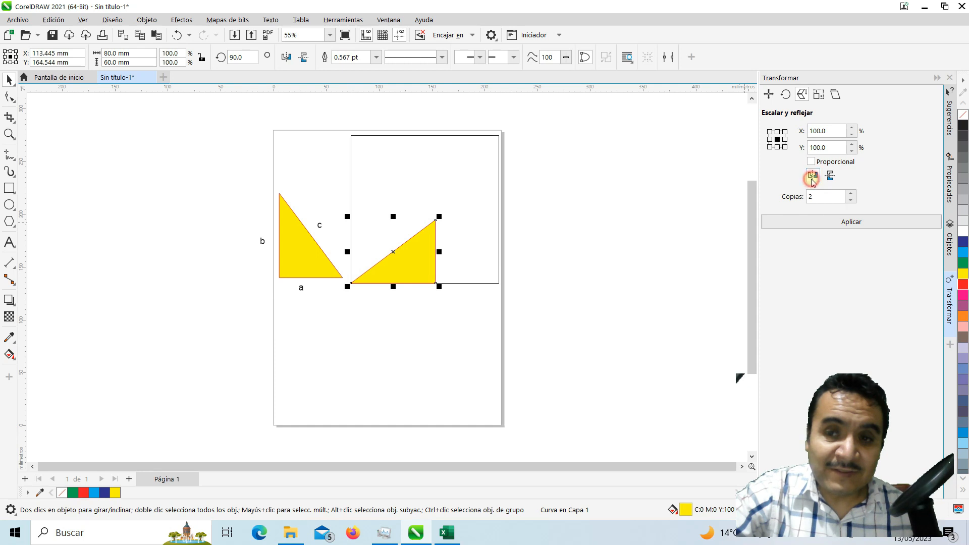
left_click(831, 175)
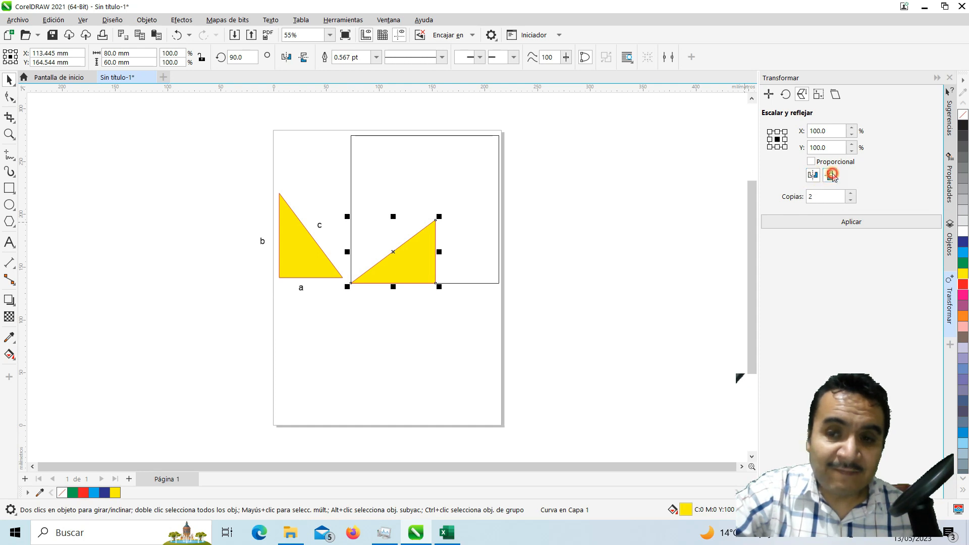
left_click(852, 203)
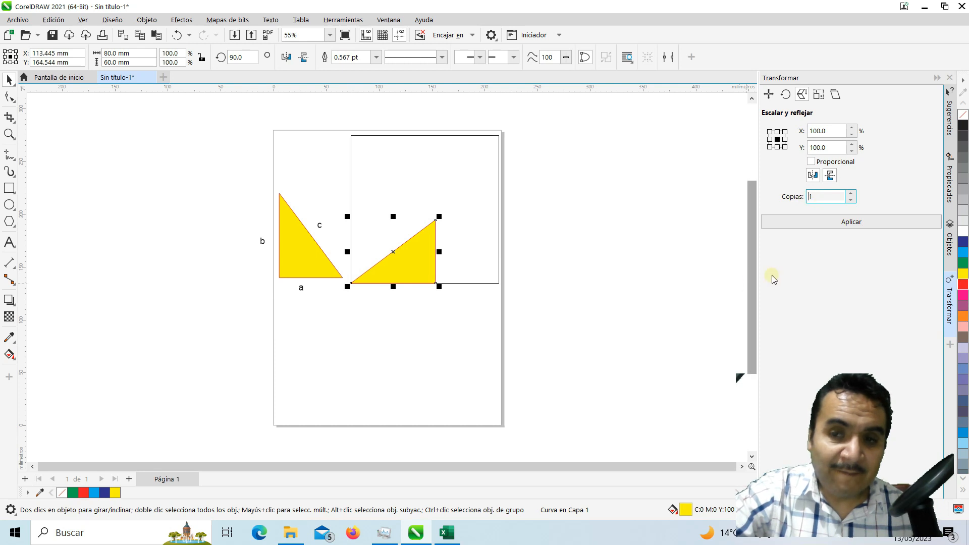
left_click(829, 225)
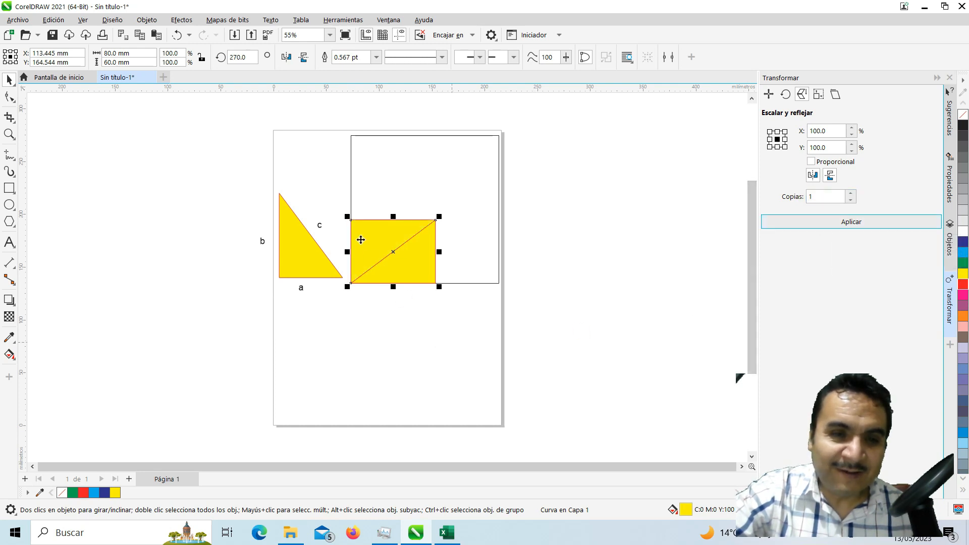
left_click(396, 322)
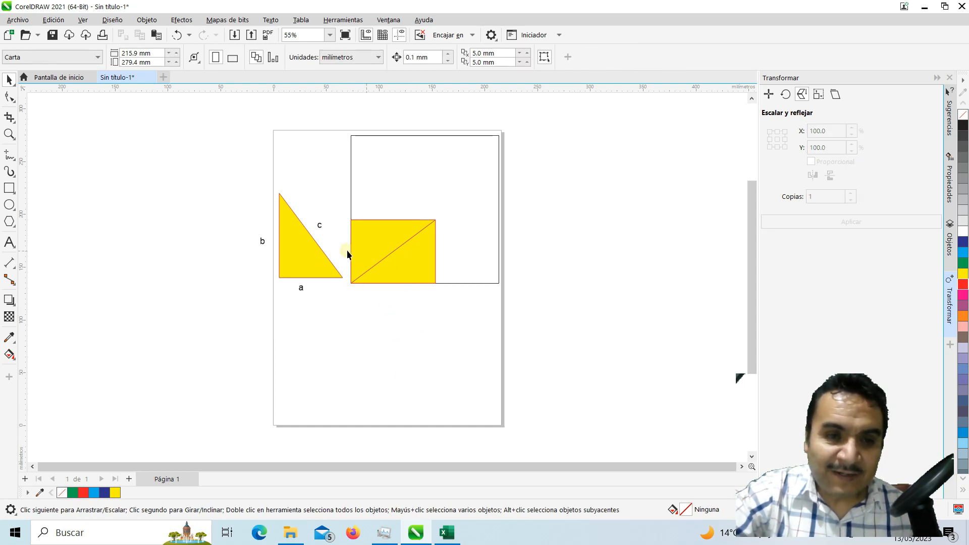
- Copy the labelled triangle into the square's upper-right corner and mirror it horizontally and vertically with 1 copy to form a rectangle
left_click(313, 262)
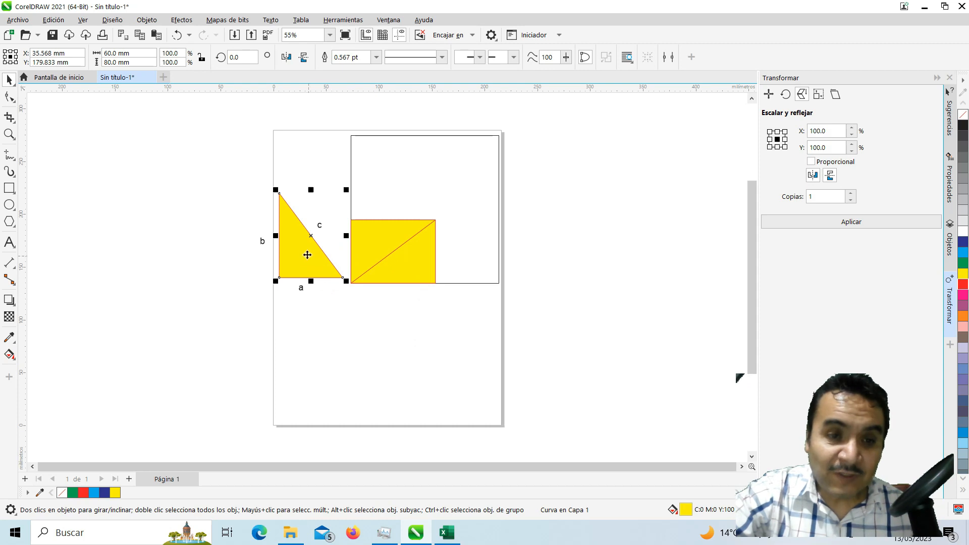
left_click_drag(306, 254, 463, 198)
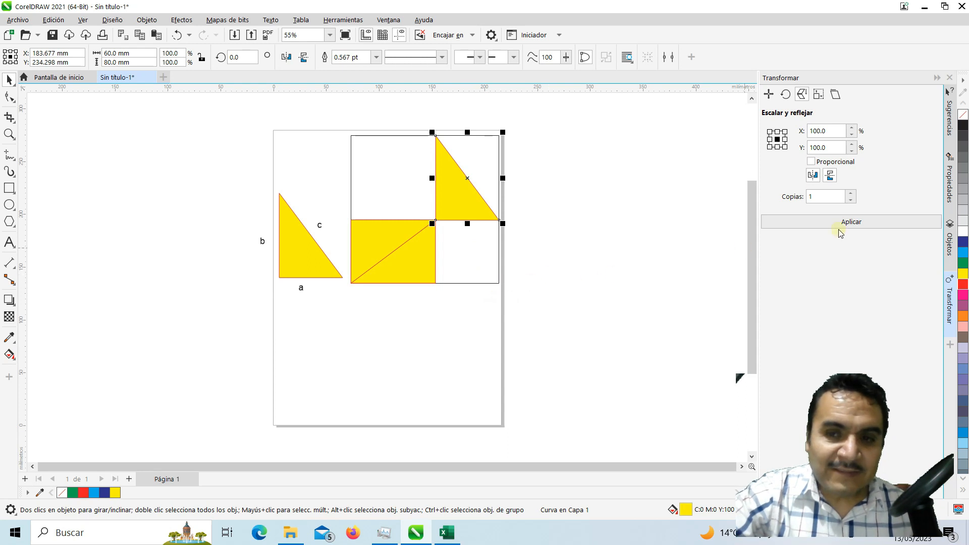
left_click(813, 177)
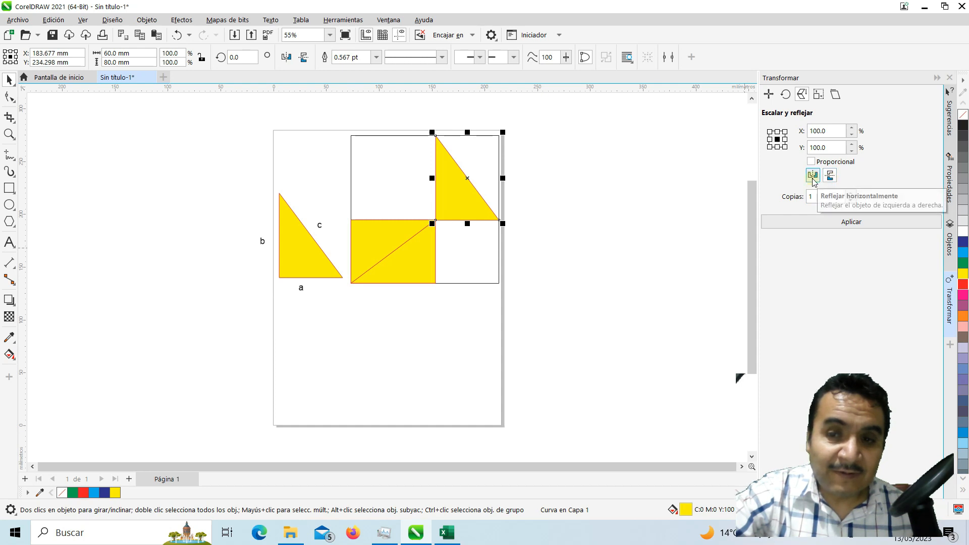
left_click(832, 226)
left_click(595, 268)
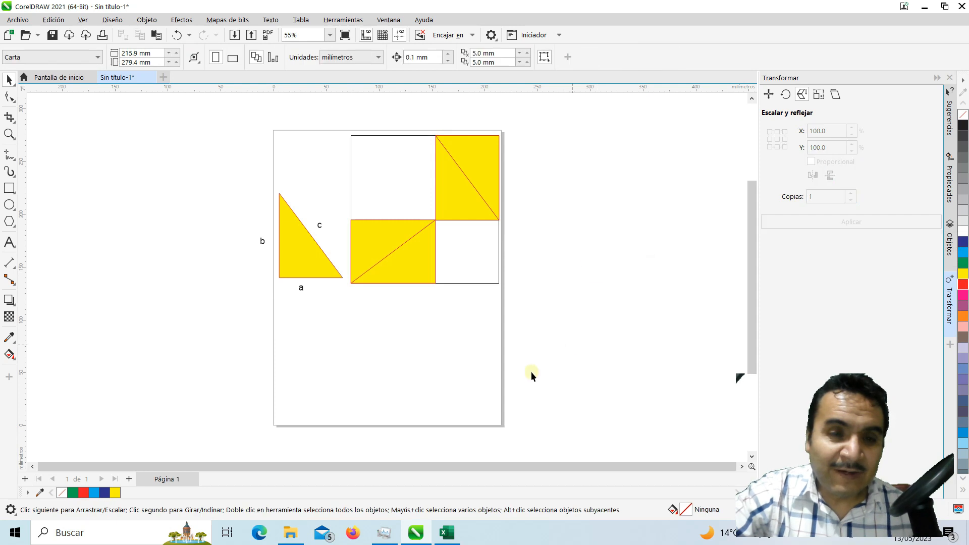
left_click(491, 184)
left_click(726, 264)
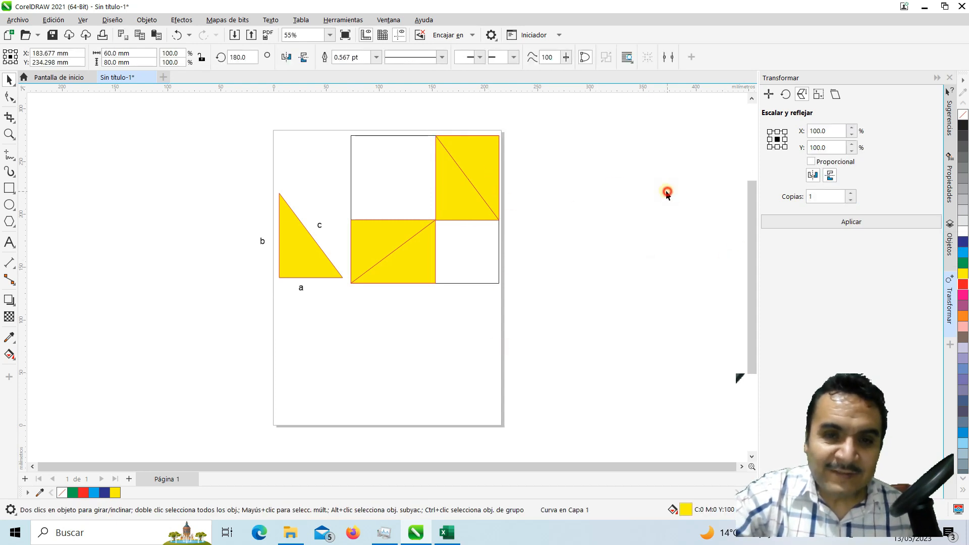
left_click(482, 152)
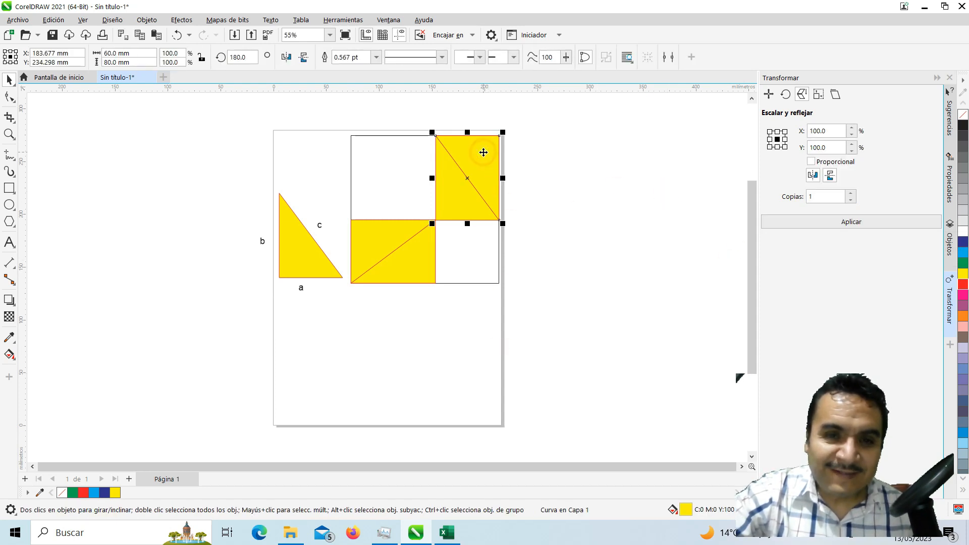
- Fill the upper-right rectangle's upper triangle with blue and the lower-left rectangle's upper triangle with red
left_click(962, 242)
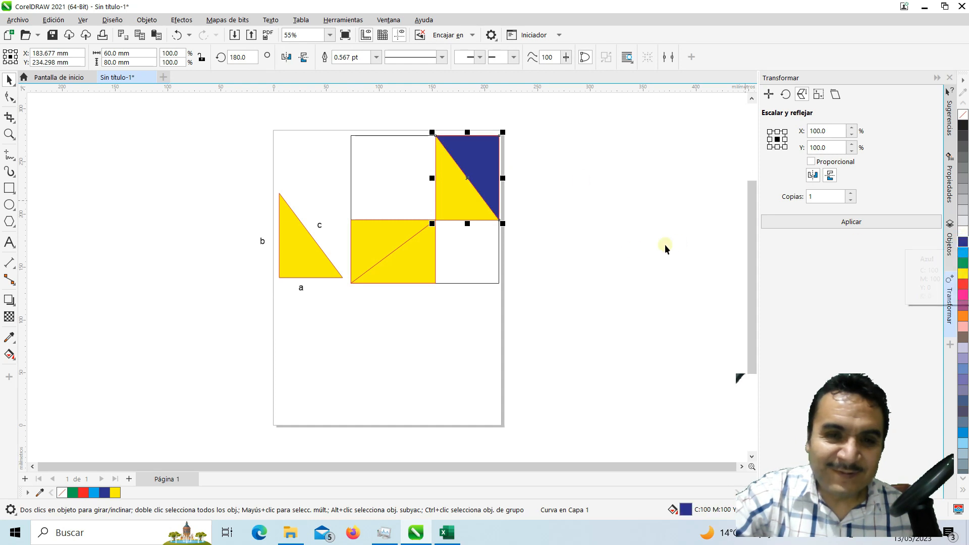
left_click(374, 235)
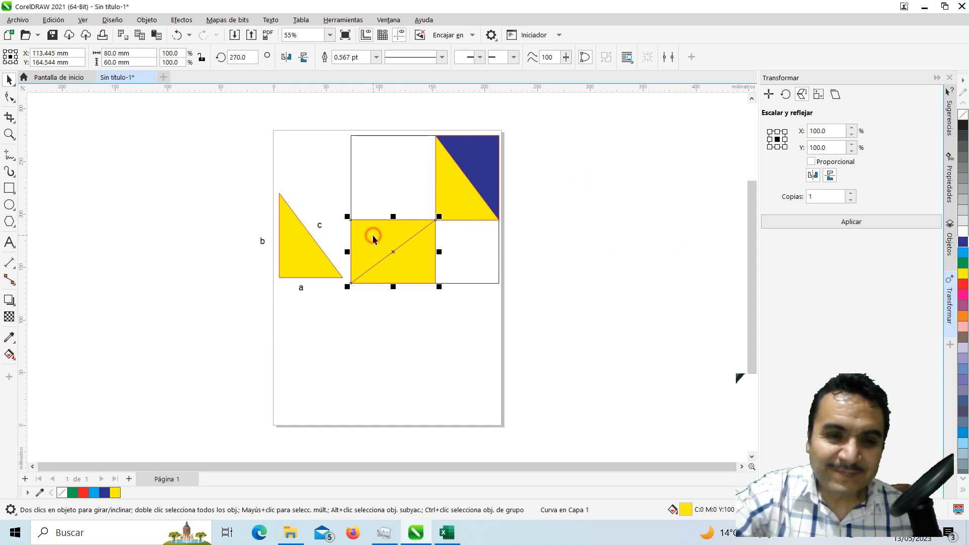
left_click(963, 284)
left_click(646, 291)
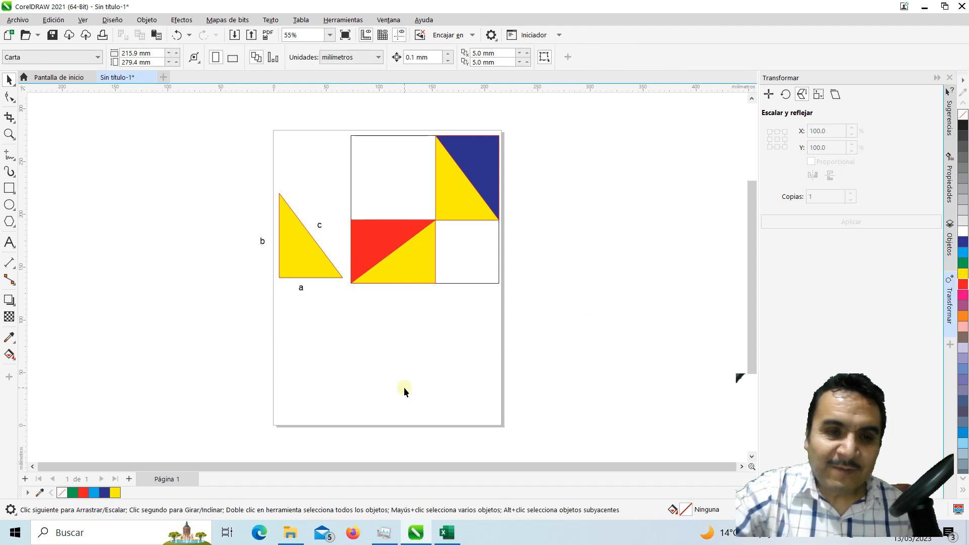
left_click(385, 246)
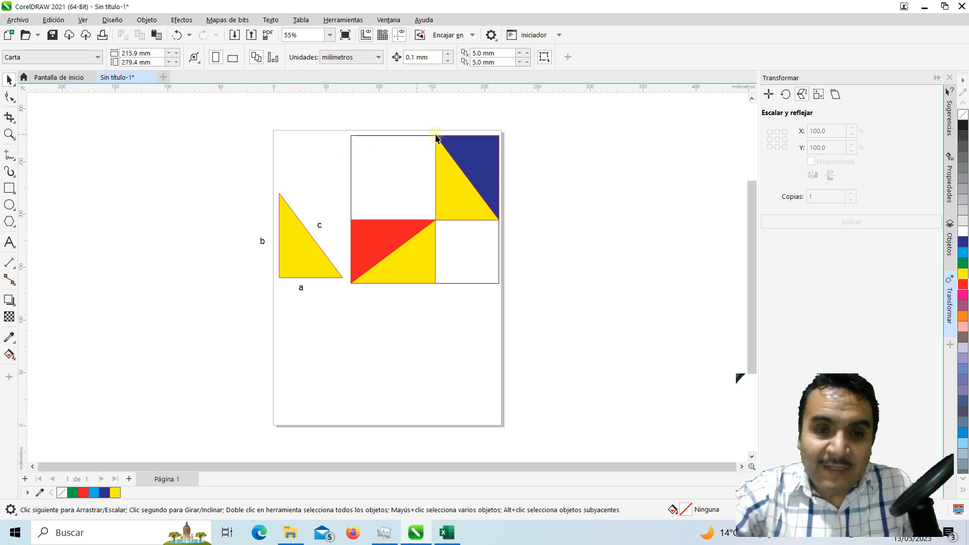
left_click(378, 235)
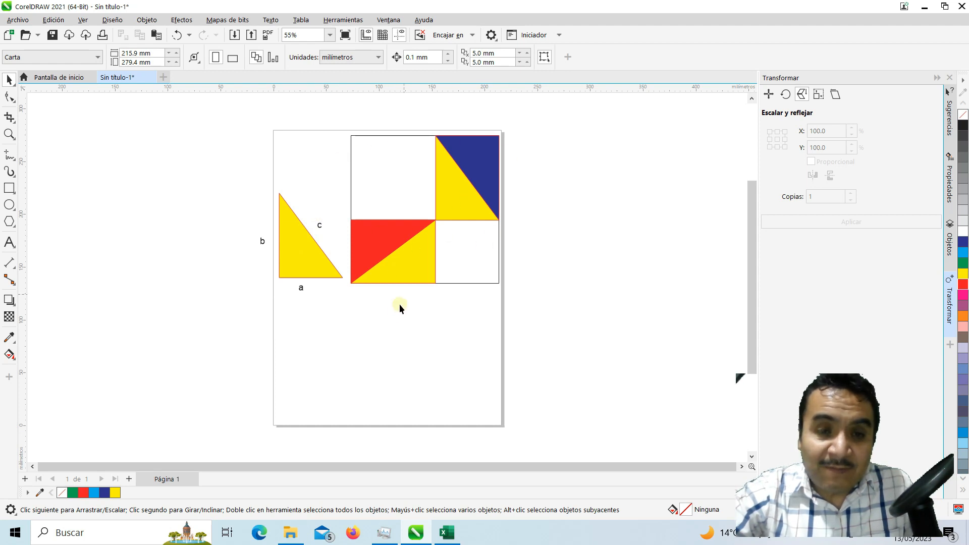
- Place copies of label "a" inside all four sides of the small white square, keeping the original label under the triangle
left_click(302, 289)
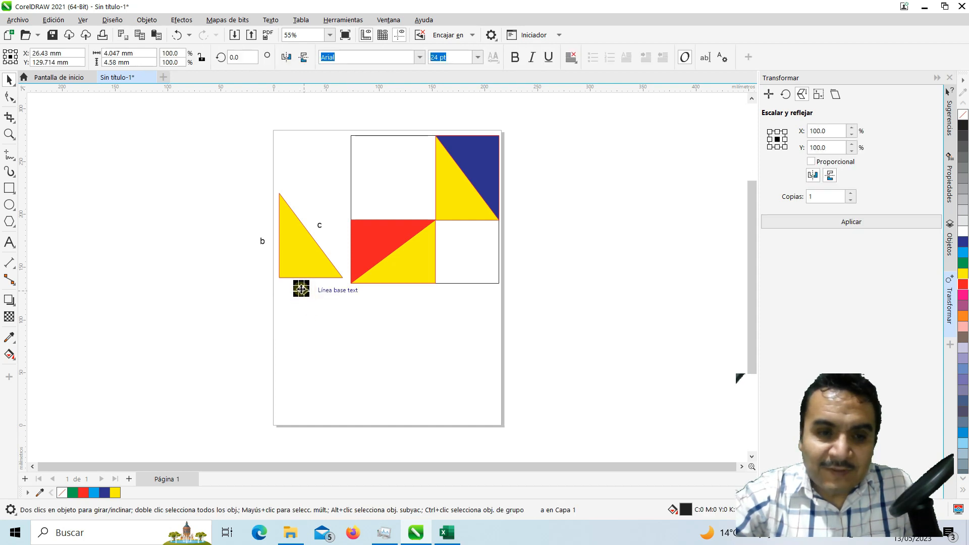
left_click_drag(301, 289, 443, 256)
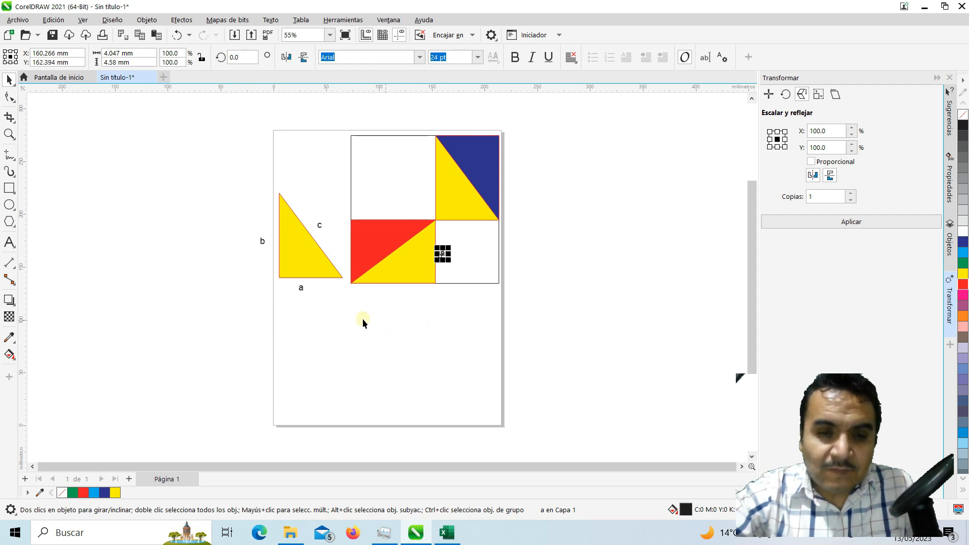
left_click_drag(301, 289, 466, 232)
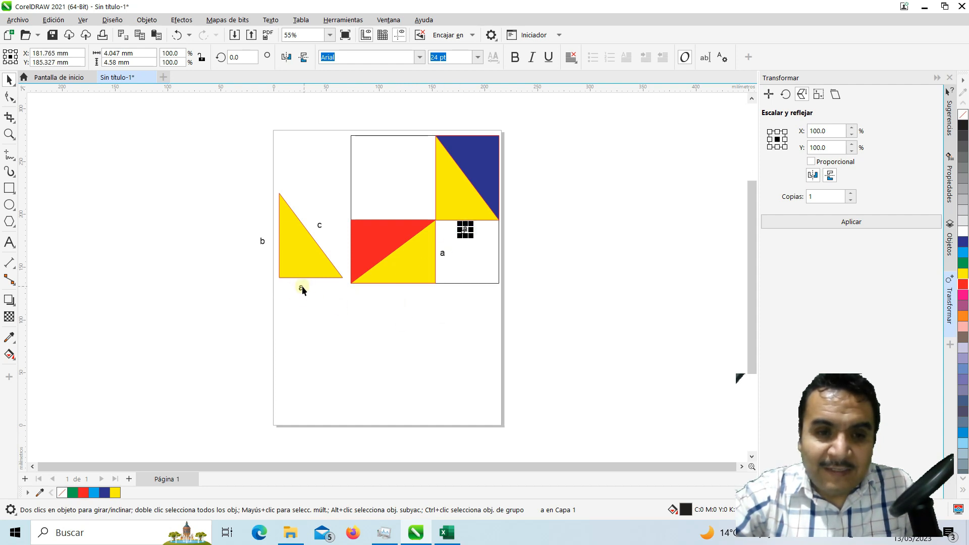
left_click_drag(301, 289, 492, 258)
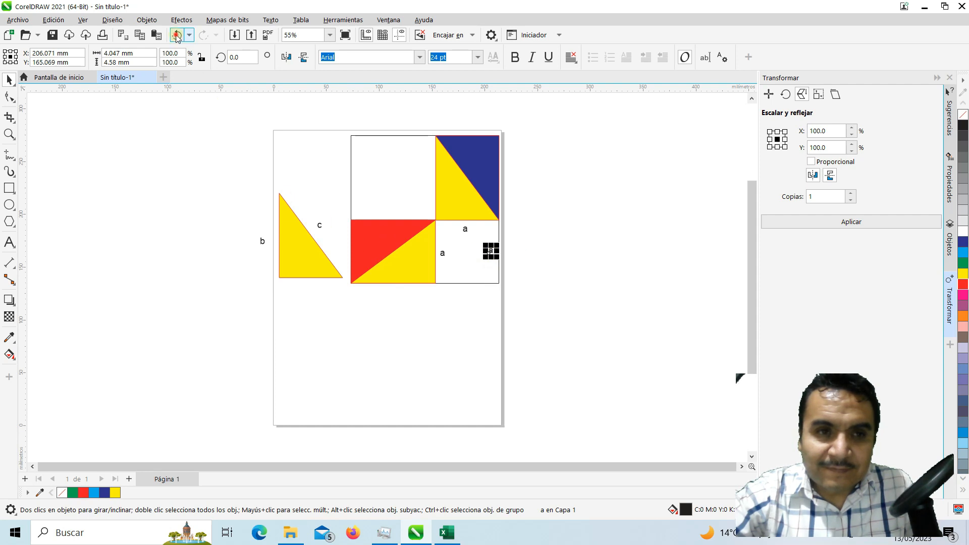
left_click(177, 35)
left_click_drag(299, 286, 489, 253)
right_click(489, 254)
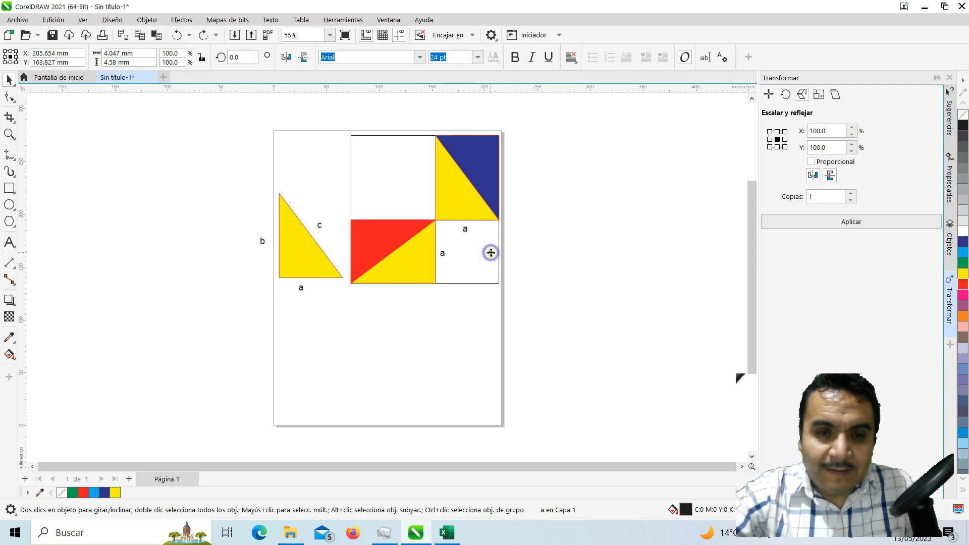
left_click(300, 288)
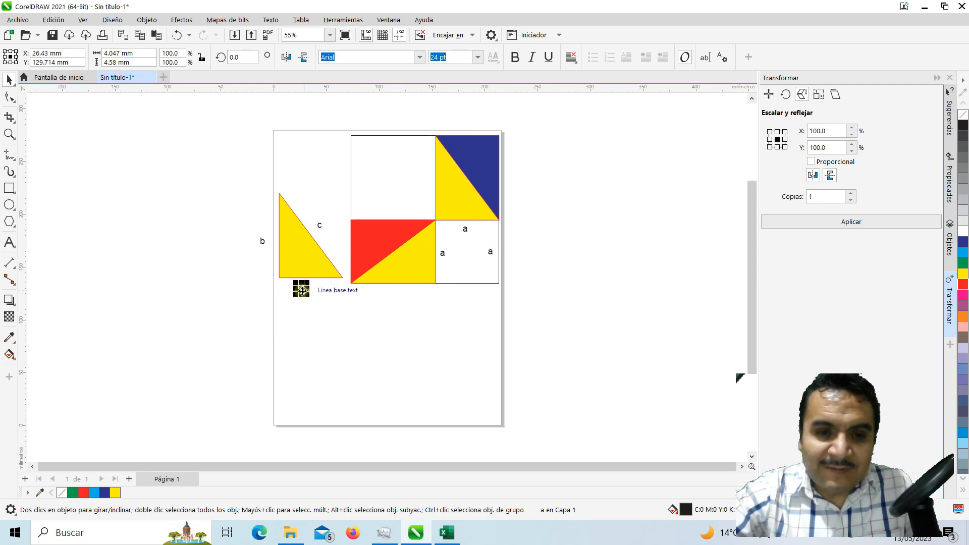
left_click_drag(302, 288, 466, 276)
left_click(406, 330)
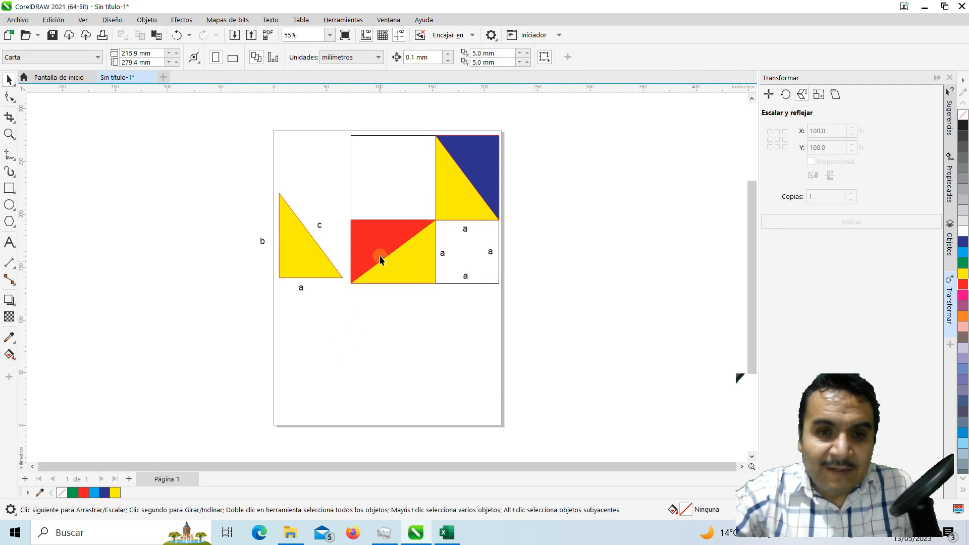
- Place copies of label "b" inside the lower, right and upper sides of the large white square
left_click(262, 245)
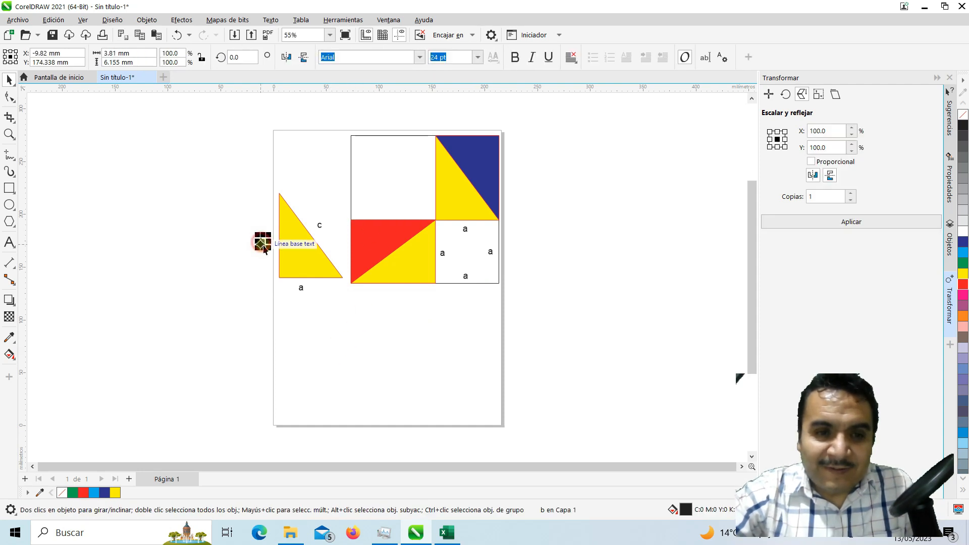
left_click_drag(262, 245, 393, 214)
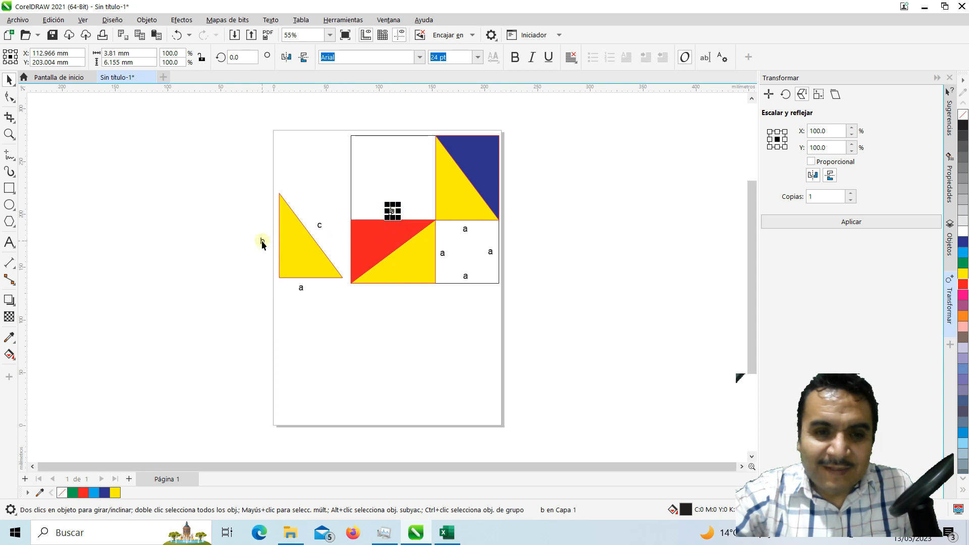
key("ctrl+z")
left_click_drag(263, 245, 428, 183)
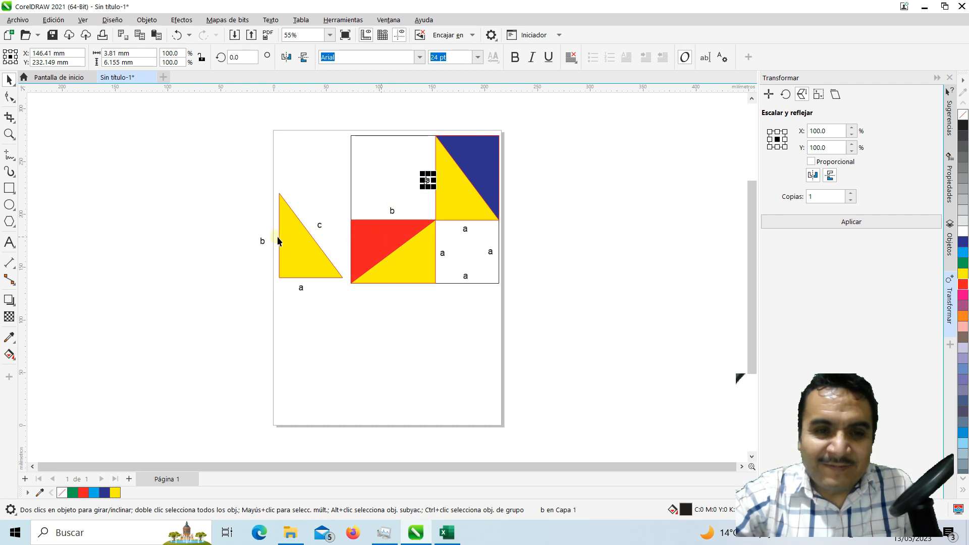
left_click(263, 242)
left_click(262, 245)
left_click_drag(263, 241, 392, 147)
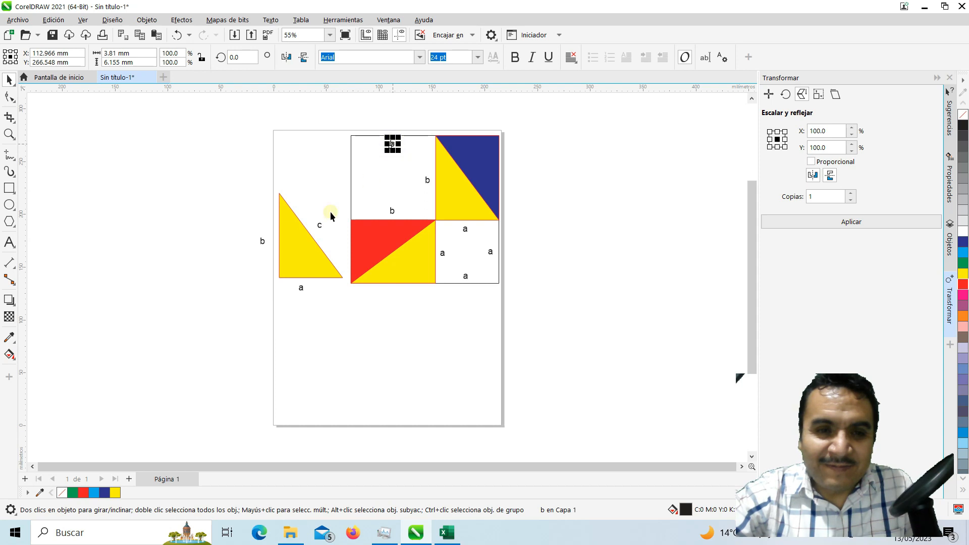
- Undo the accidental stretch of label "b" and place a copy of it inside the large white square's left side
left_click(262, 243)
left_click_drag(262, 251, 303, 195)
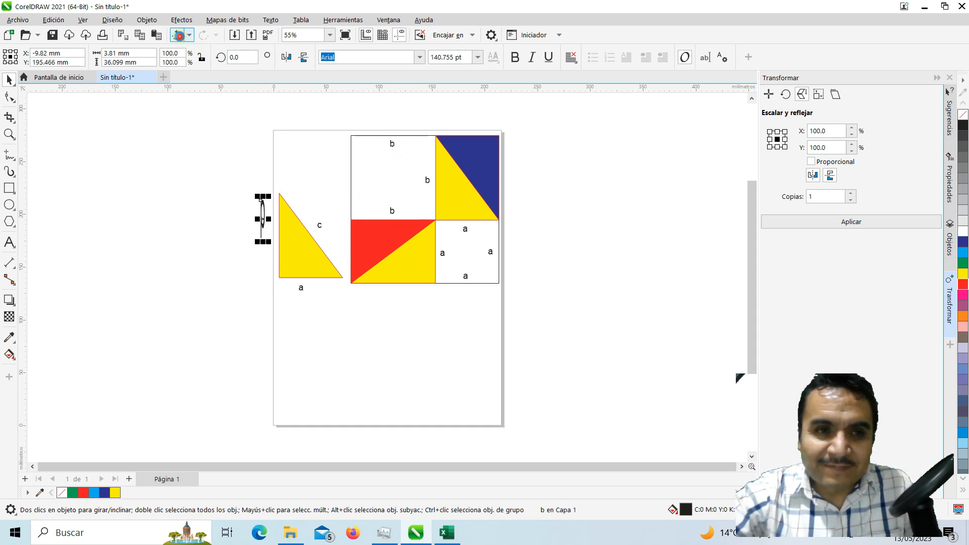
left_click(179, 35)
left_click_drag(261, 238, 363, 178)
right_click(362, 178)
left_click(359, 329)
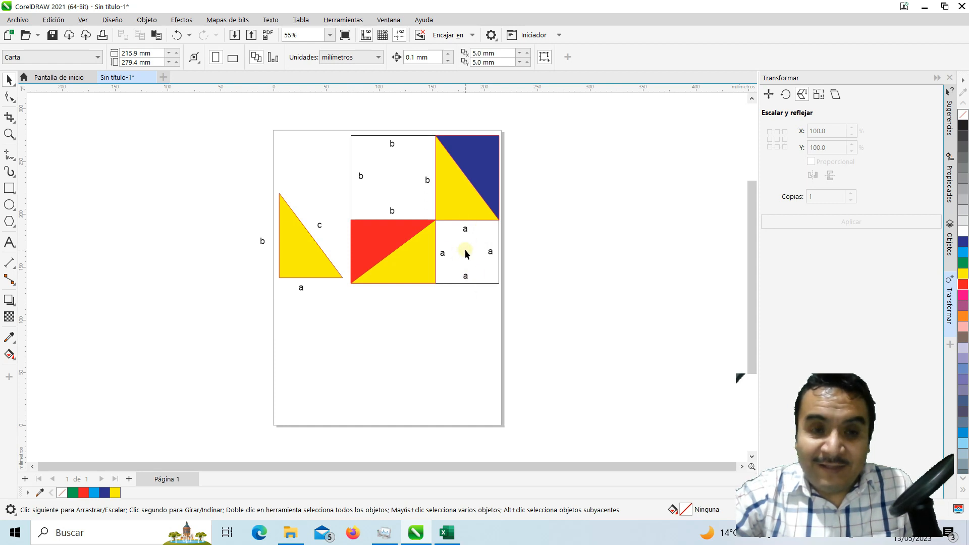
- Duplicate the empty 140 mm square directly below the filled one
left_click(379, 161)
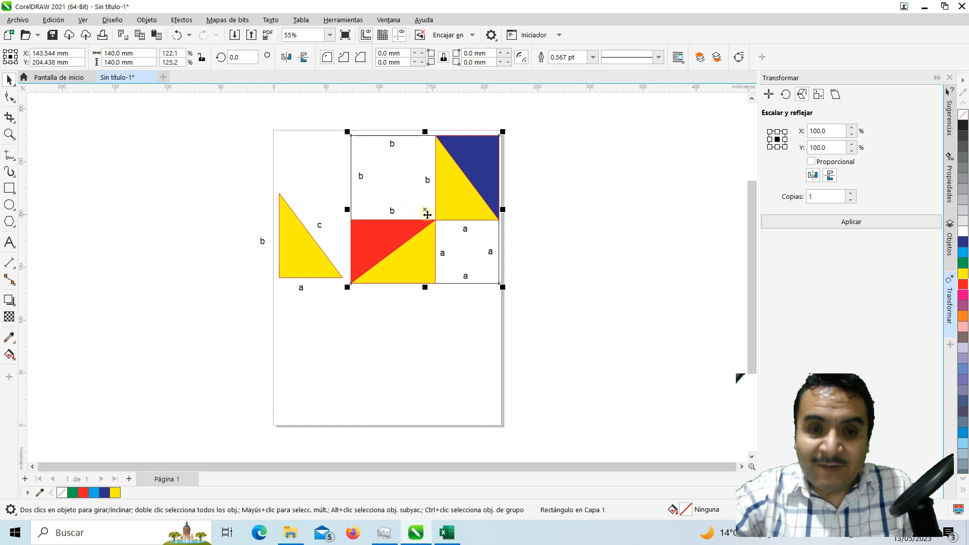
left_click_drag(426, 209, 424, 364)
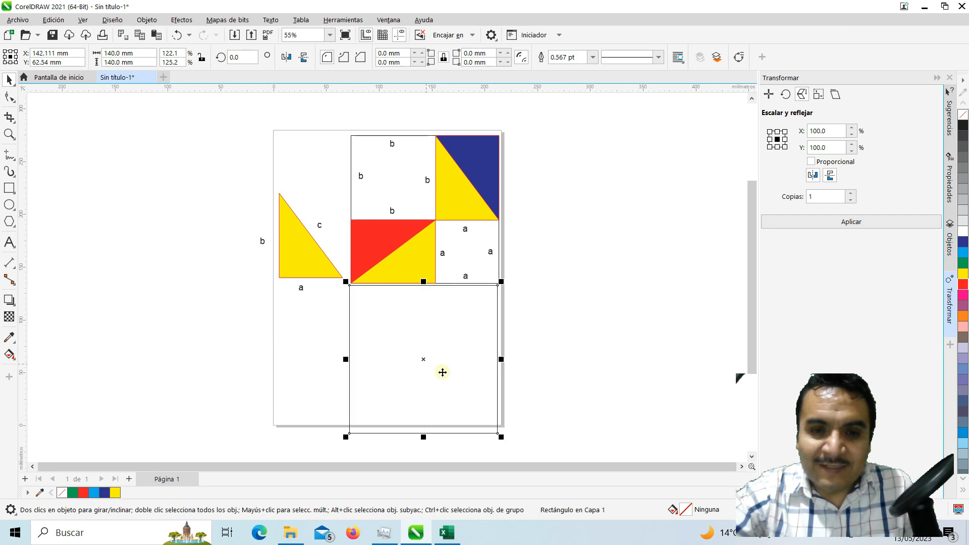
left_click(521, 353)
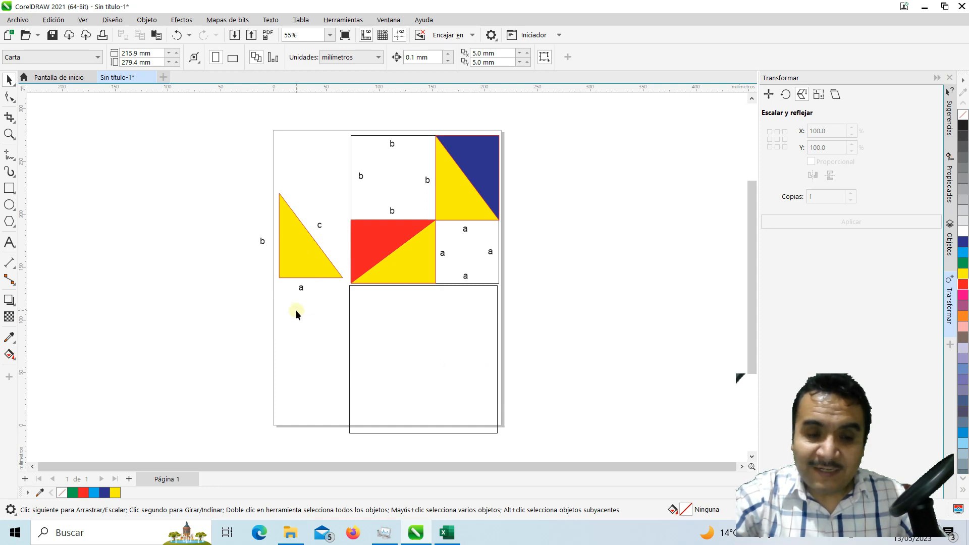
- Copy the labelled triangle below the original and try a vertical-only mirror with 1 copy, undoing that mirror
left_click(307, 270)
left_click_drag(303, 254, 305, 357)
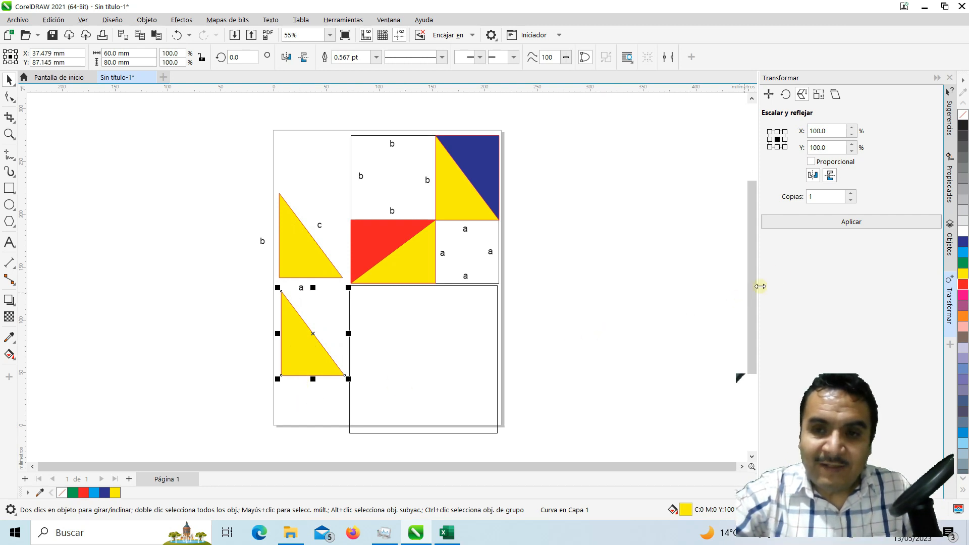
left_click(785, 95)
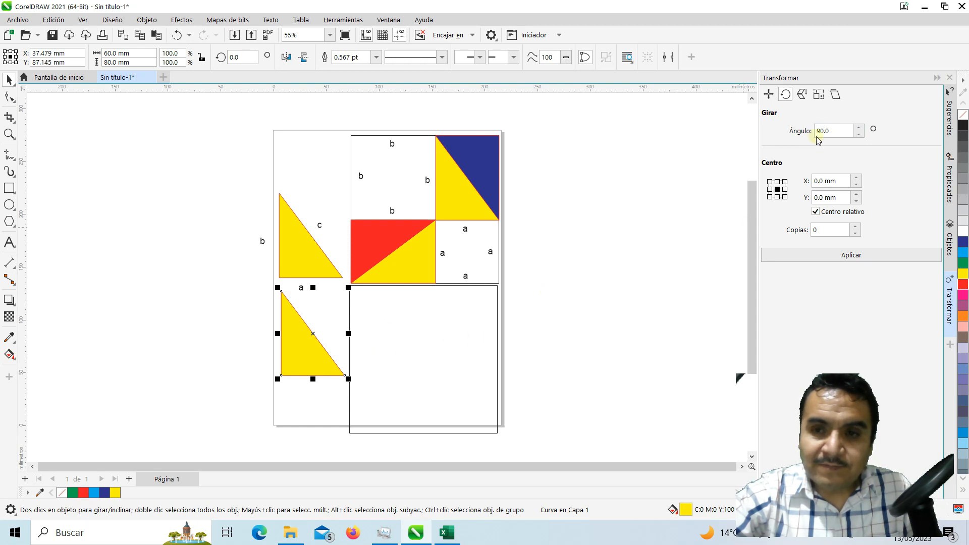
left_click(803, 95)
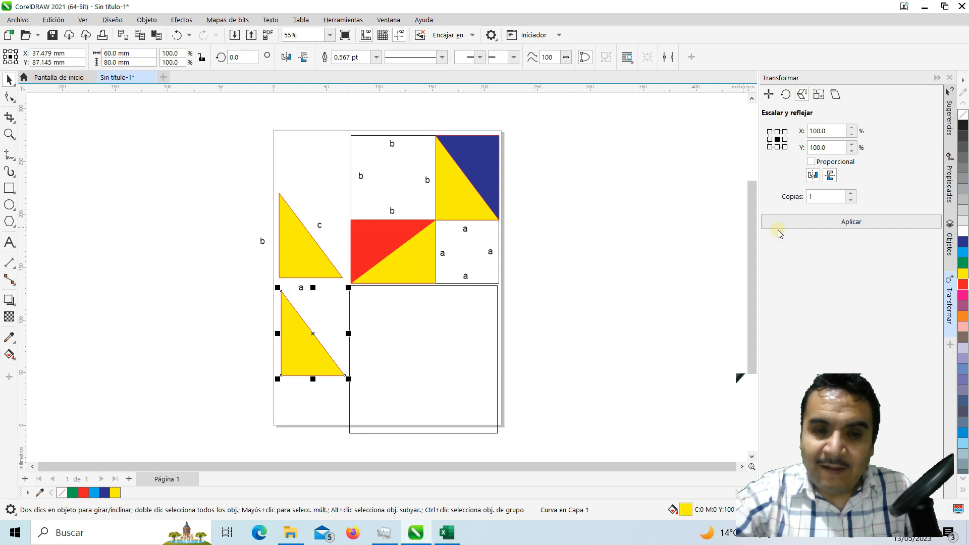
left_click(813, 176)
left_click(822, 222)
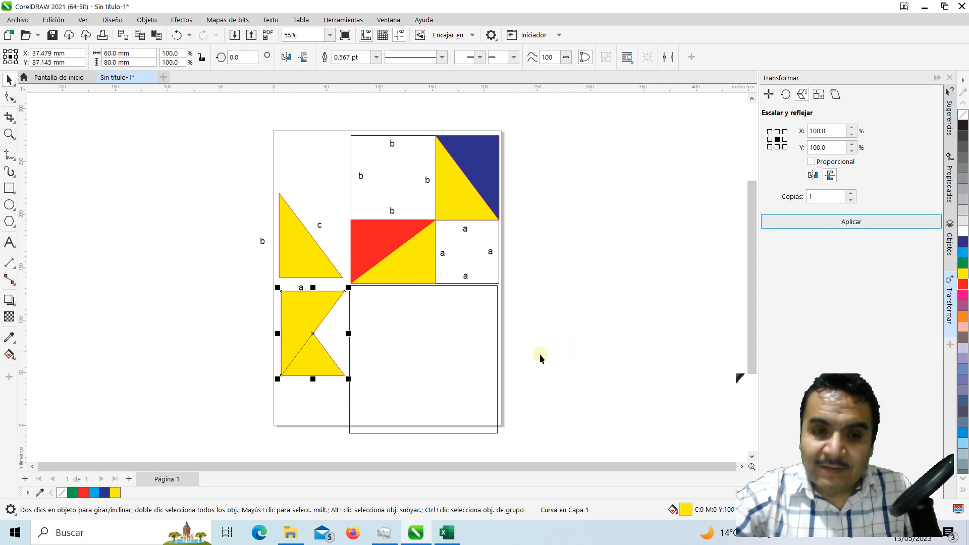
left_click(176, 34)
- Mirror the copied triangle vertically with 0 copies and fit it into the lower square's upper-left corner
left_click(850, 200)
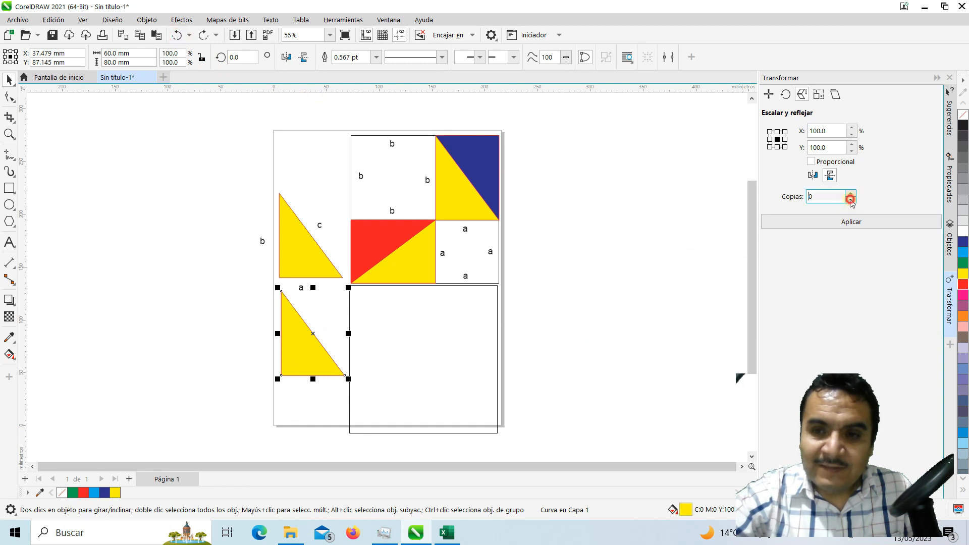
left_click(823, 224)
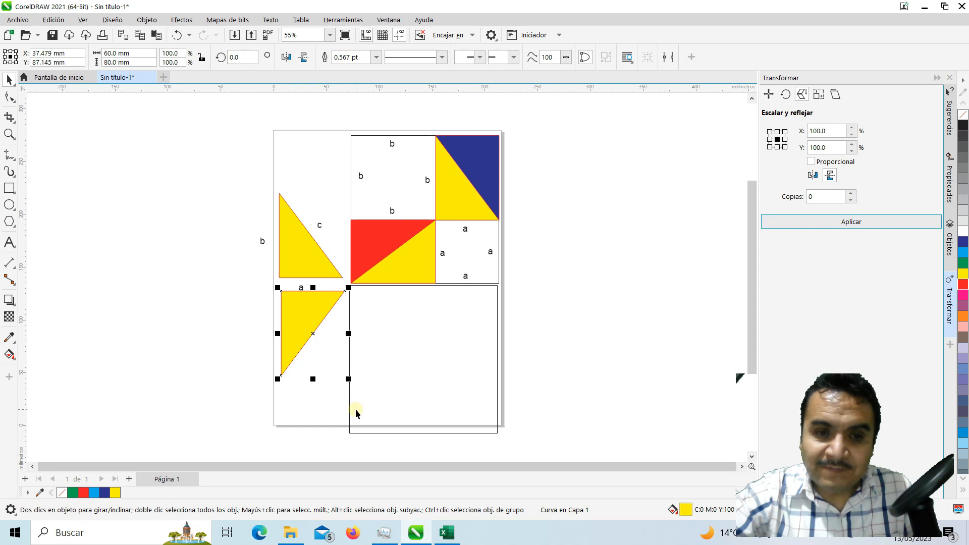
left_click_drag(299, 318, 367, 316)
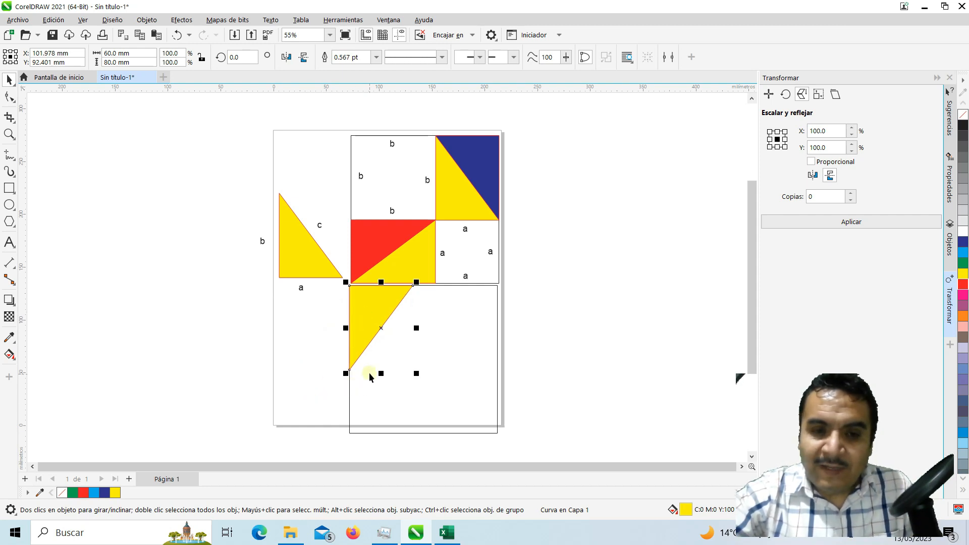
- Duplicate the corner triangle, rotate the duplicate by 90° with 0 copies and fit it into the lower square's lower-left corner
left_click_drag(370, 318, 435, 319)
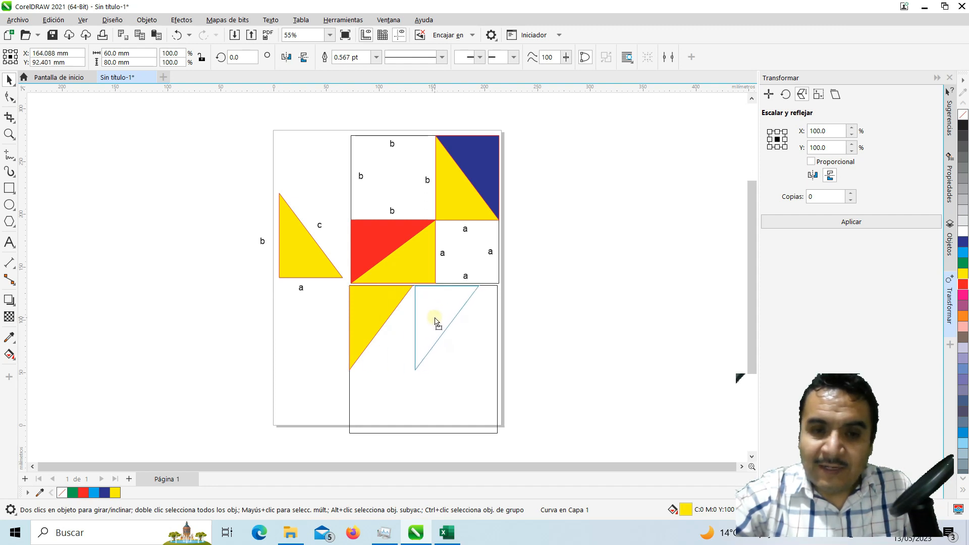
left_click_drag(450, 322, 452, 318)
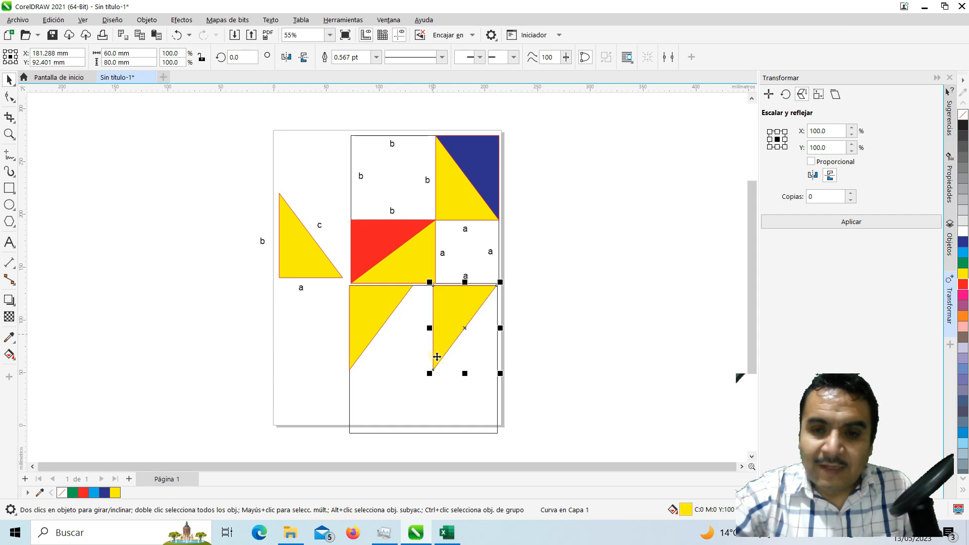
left_click(785, 93)
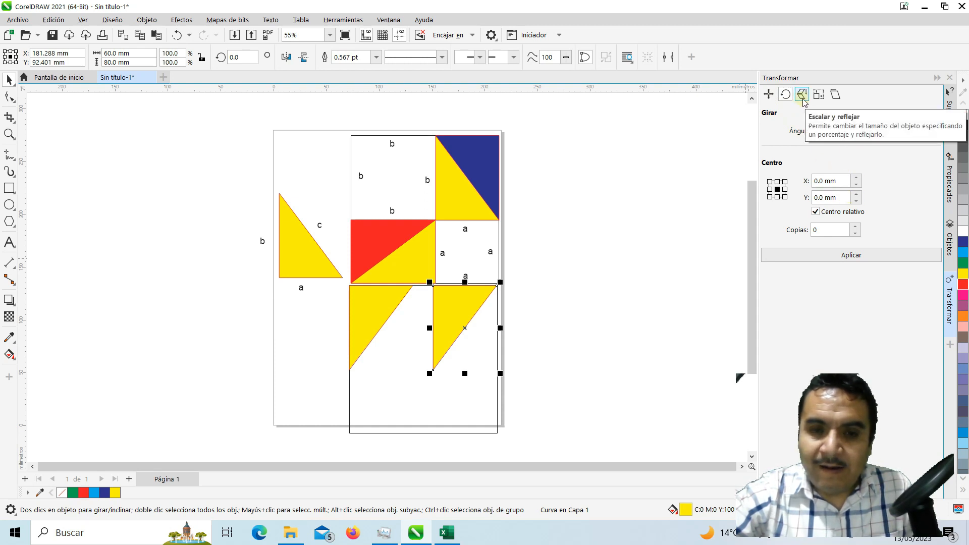
left_click(846, 253)
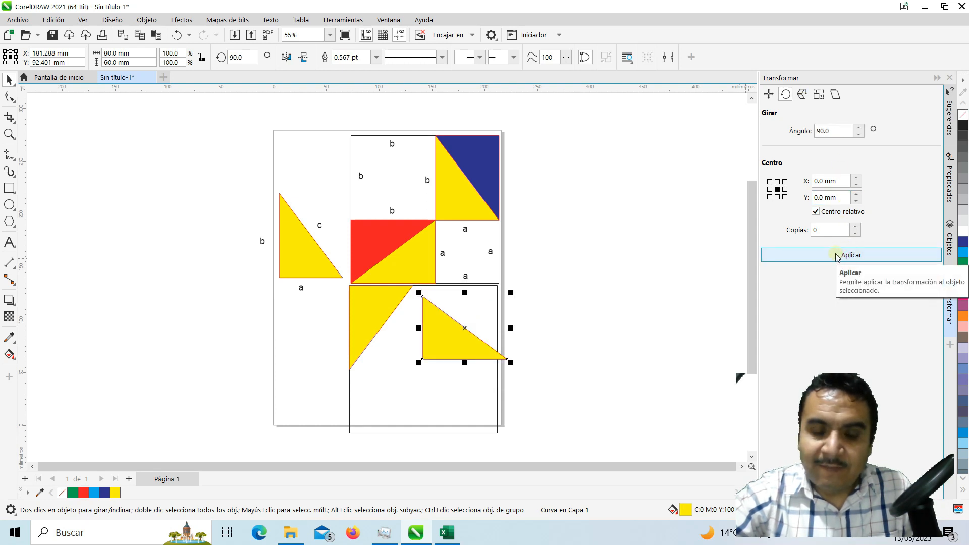
left_click(442, 336)
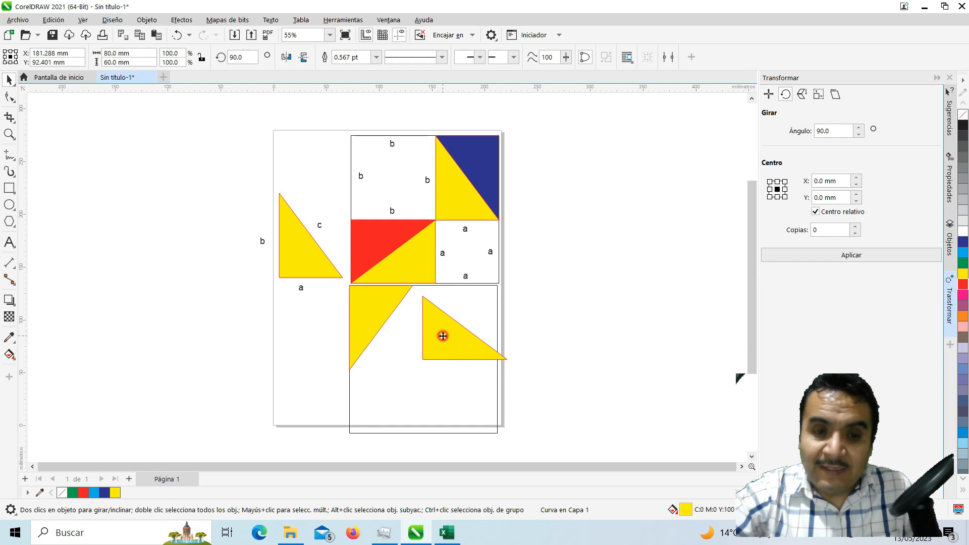
left_click_drag(442, 336, 369, 408)
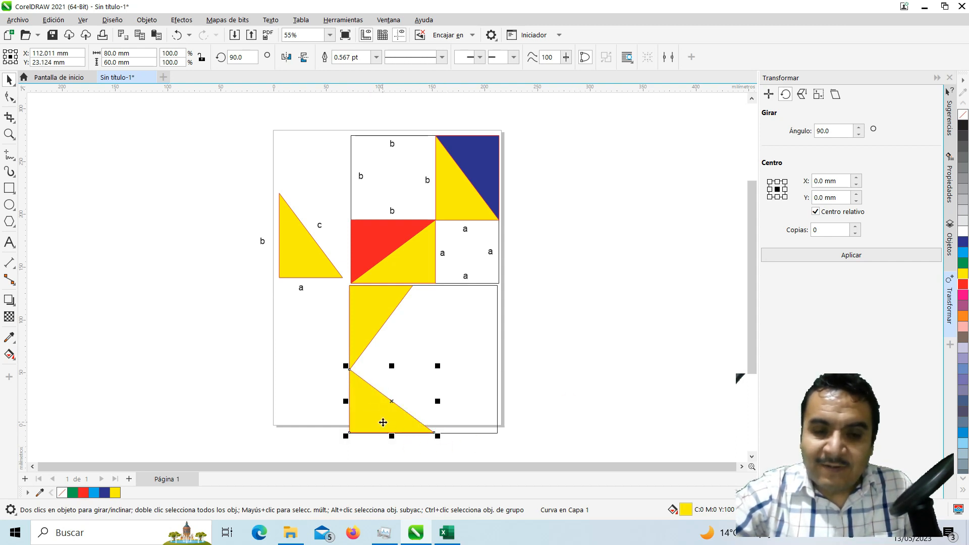
- Duplicate the lower square's lower-left triangle, rotate the duplicate by 90° with 0 copies and fit it into the lower-right corner
left_click_drag(382, 421, 468, 418)
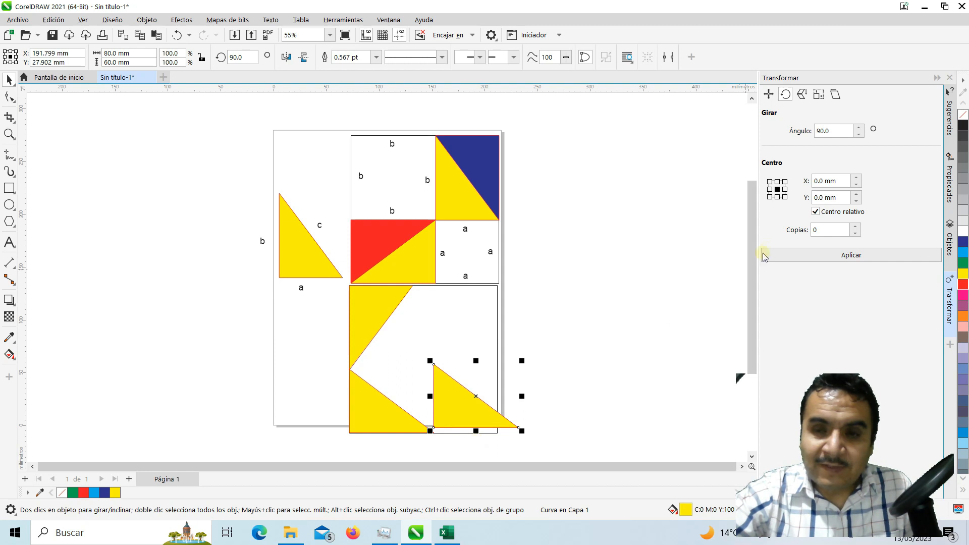
left_click(847, 255)
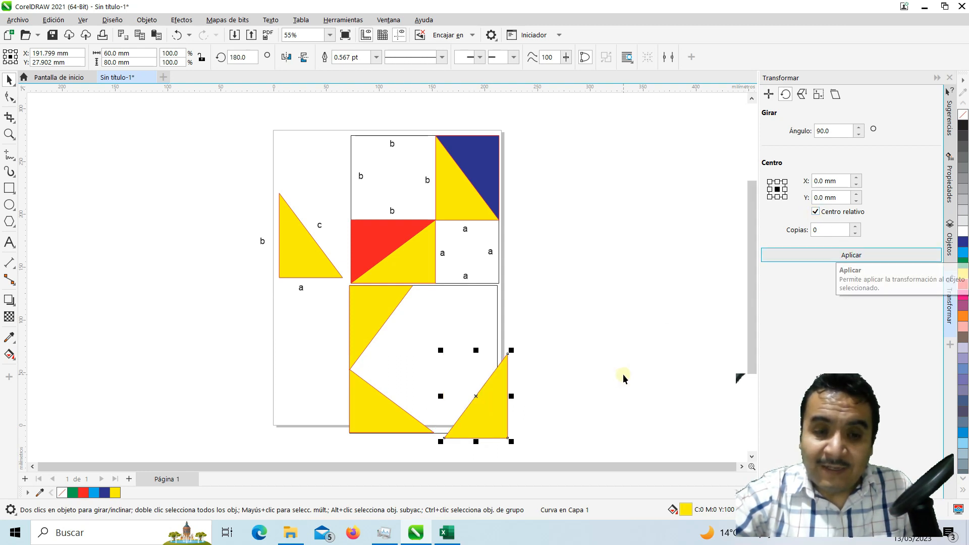
left_click(494, 421)
- Duplicate the lower-right triangle, rotate the duplicate by 90° with 0 copies and fit it into the lower square's upper-right corner
left_click_drag(495, 421, 484, 325)
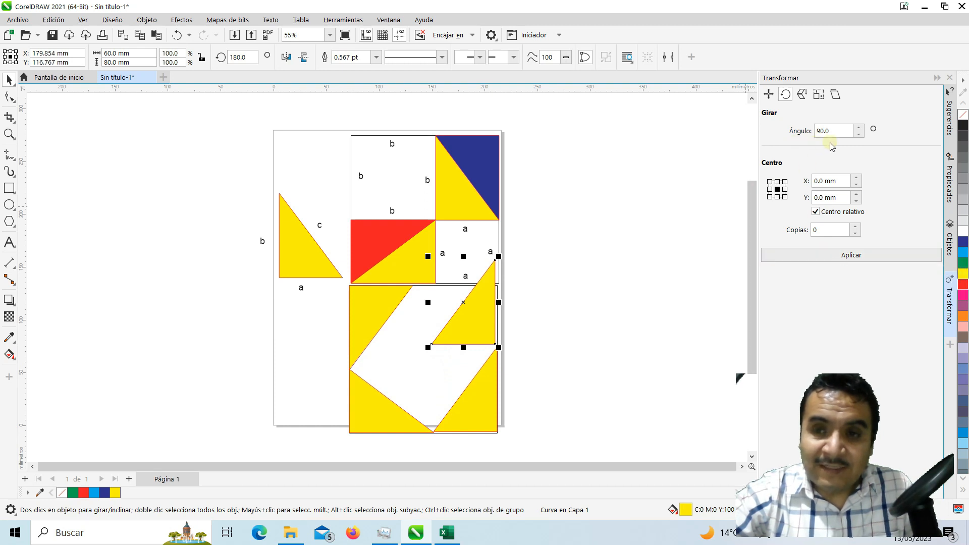
left_click(818, 256)
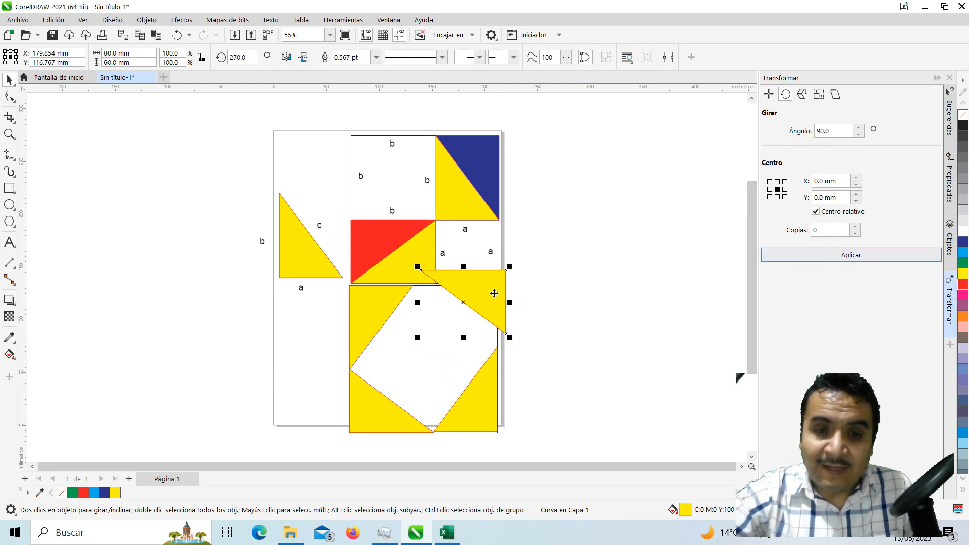
left_click_drag(494, 293, 480, 308)
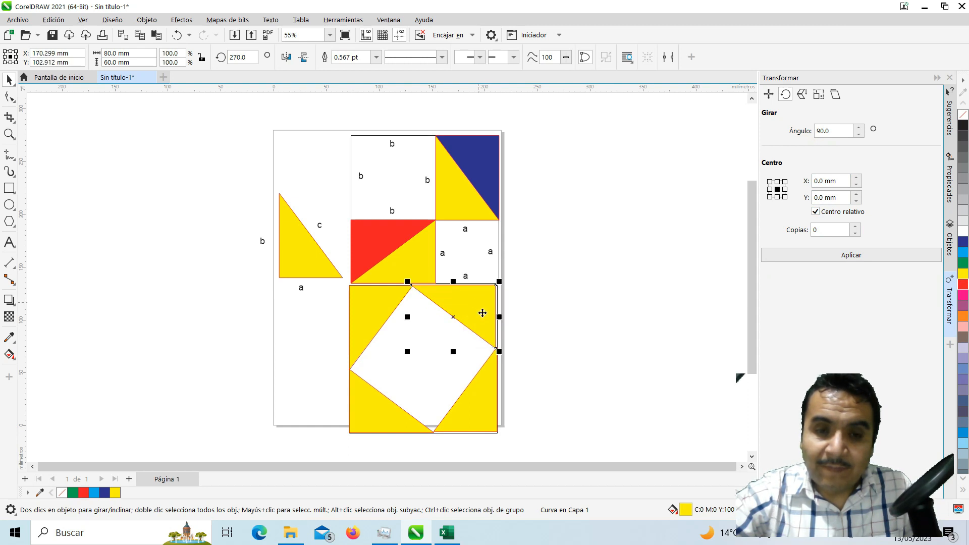
left_click(555, 316)
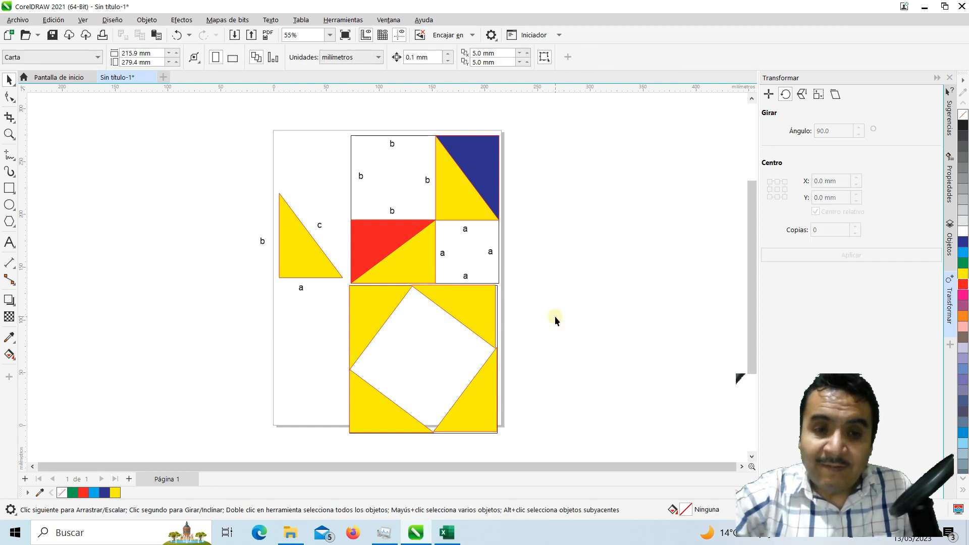
- Fill the lower square's upper-right triangle with red and its lower-left triangle with dark blue
left_click(458, 309)
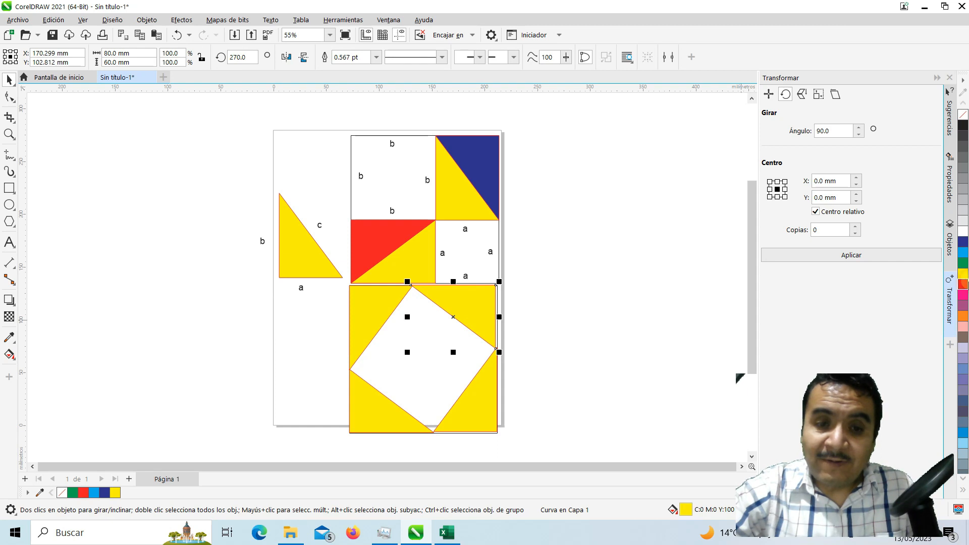
left_click(963, 284)
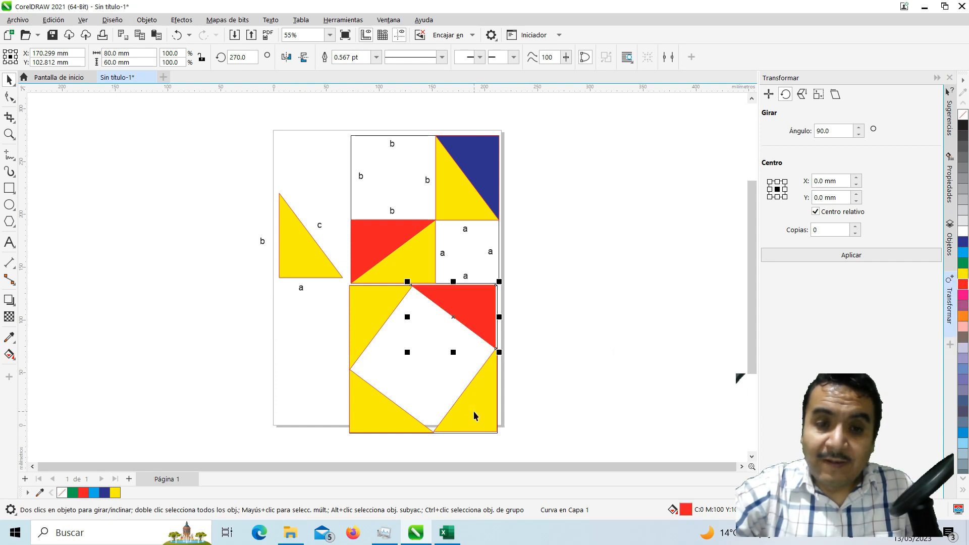
left_click(373, 417)
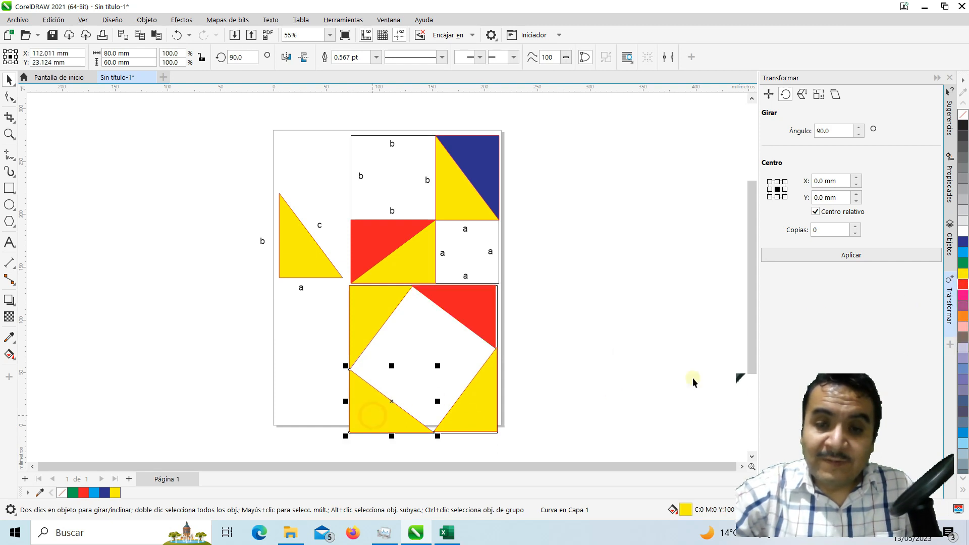
left_click(963, 242)
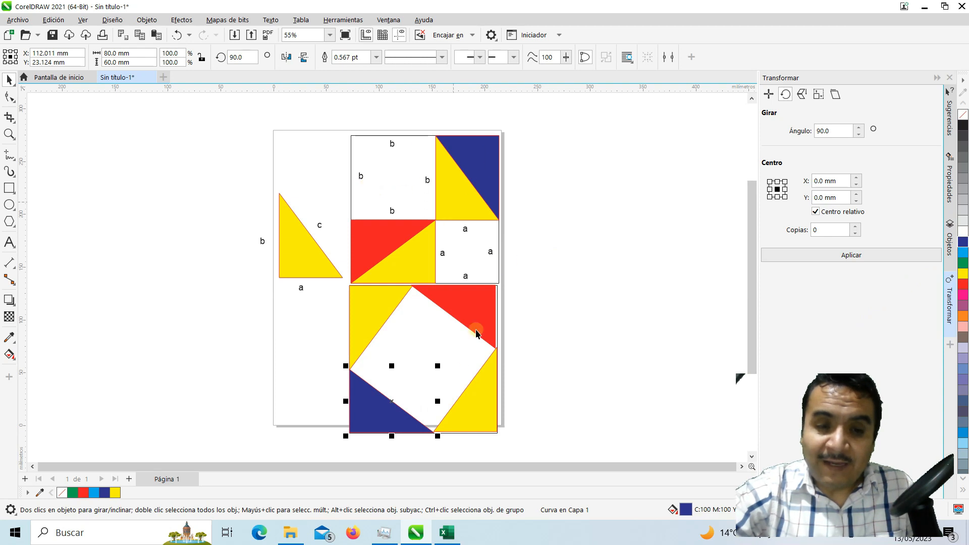
left_click(571, 355)
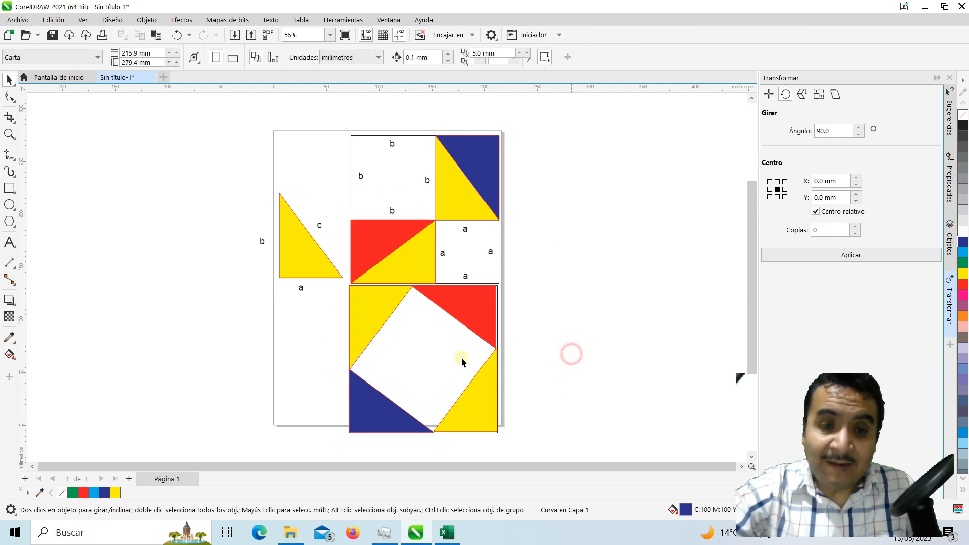
- Place a copy of the label c inside each of the four sides of the tilted white square
left_click(319, 228)
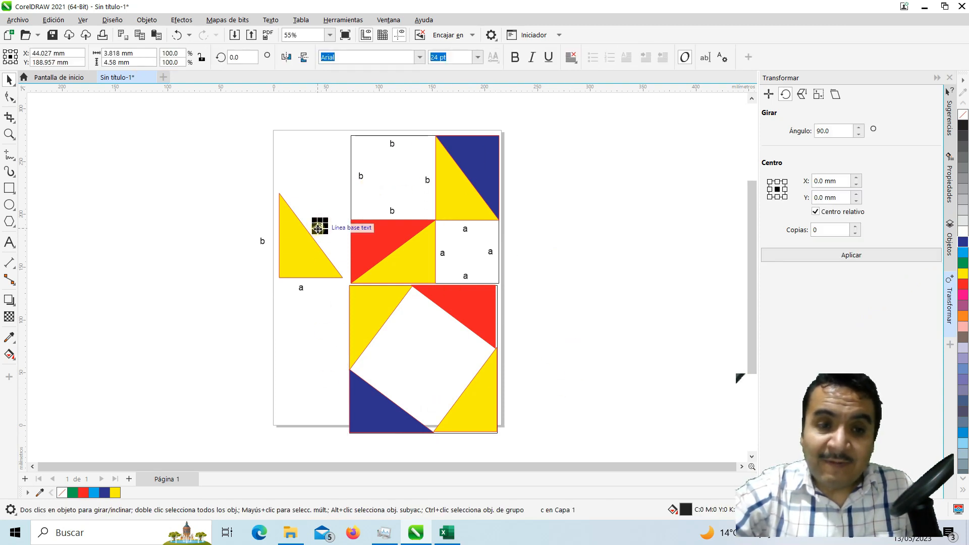
left_click_drag(329, 241, 389, 334)
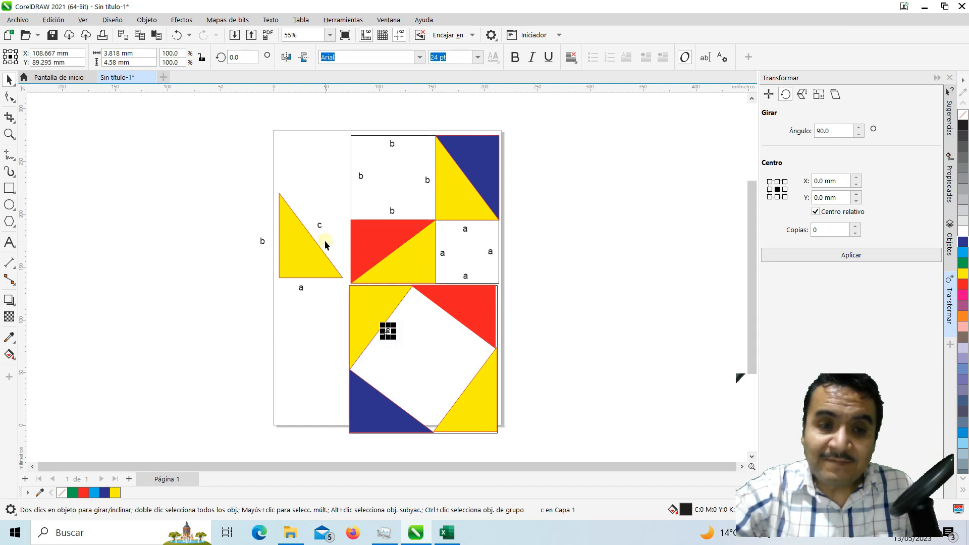
left_click(319, 228)
left_click_drag(319, 228, 446, 328)
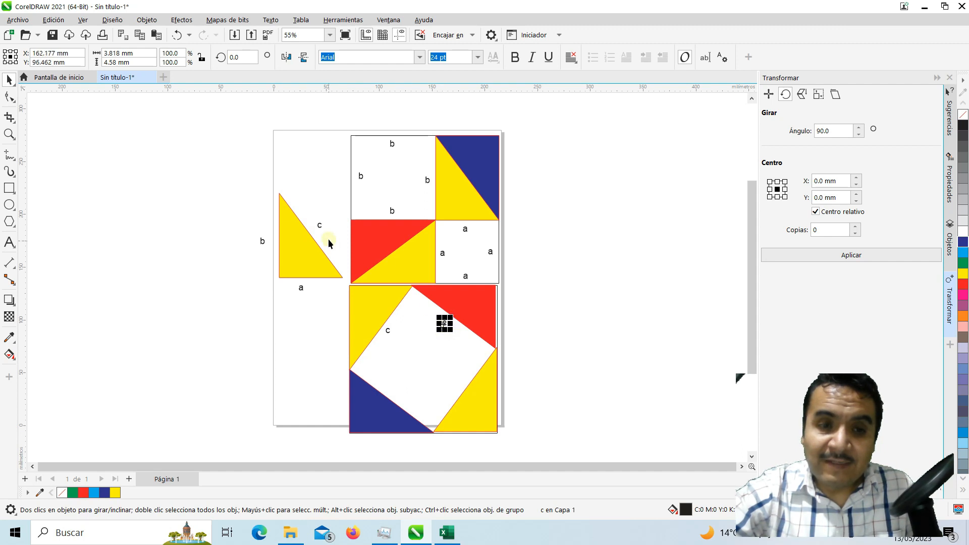
left_click(320, 226)
left_click_drag(320, 226, 457, 385)
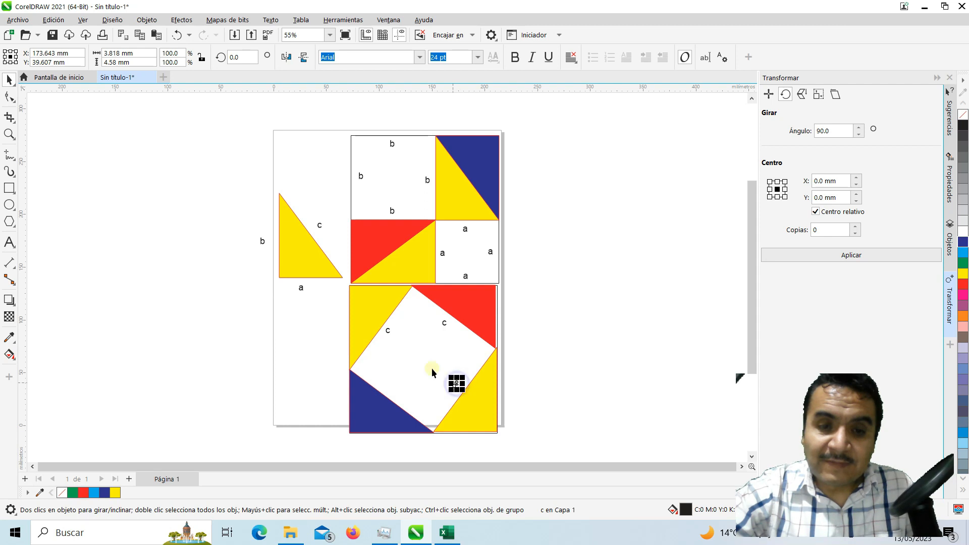
left_click(388, 330)
left_click_drag(389, 331, 392, 395)
left_click(281, 357)
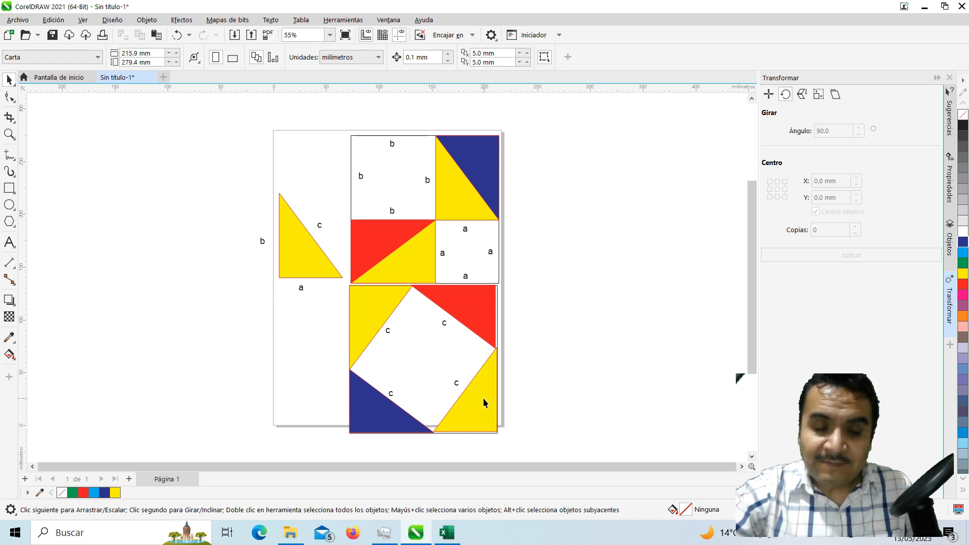
left_click(300, 355)
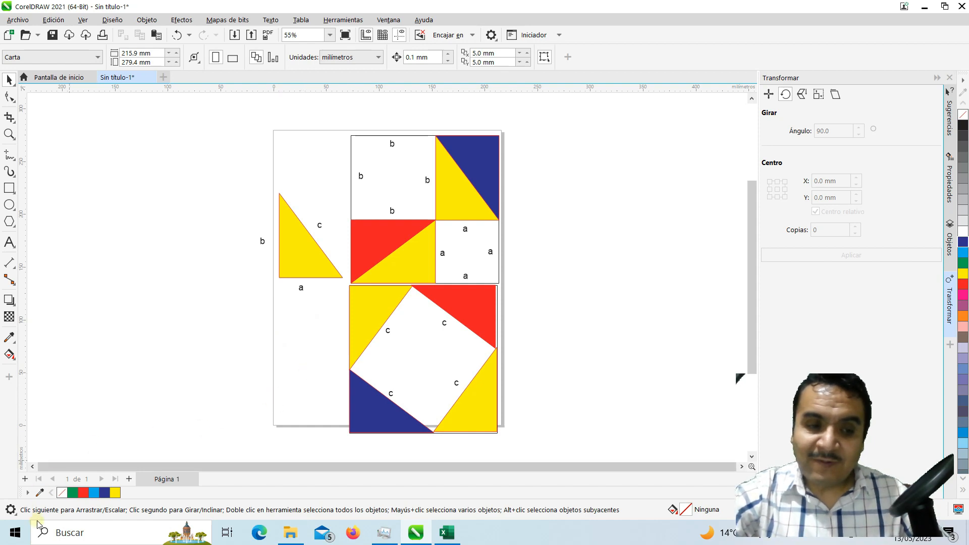
- Open Word with a new blank document and set the font size to 20
left_click(65, 531)
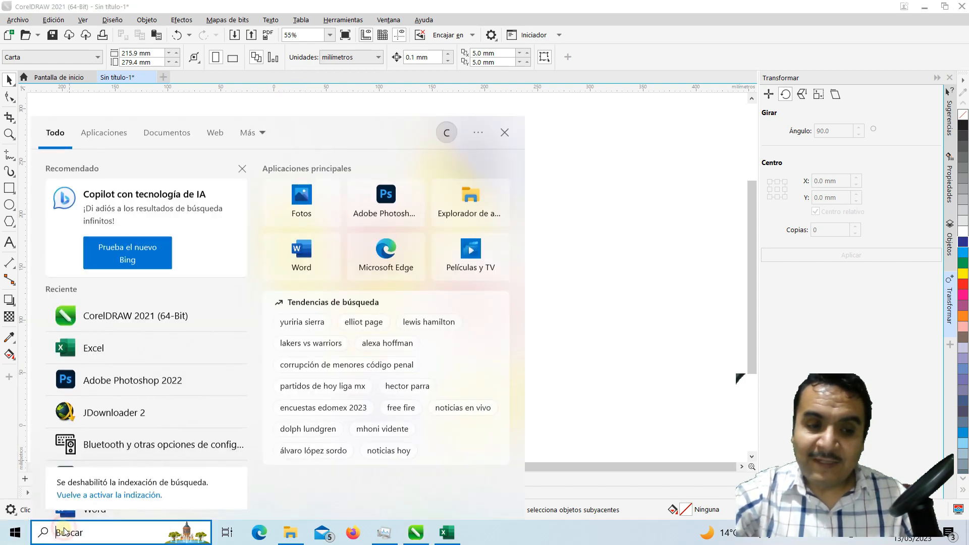
type("wo")
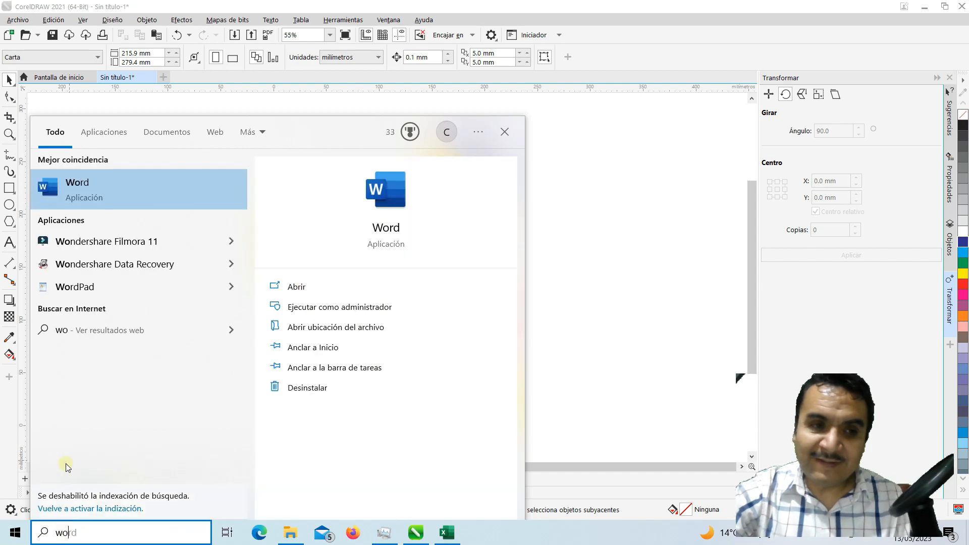
left_click(75, 196)
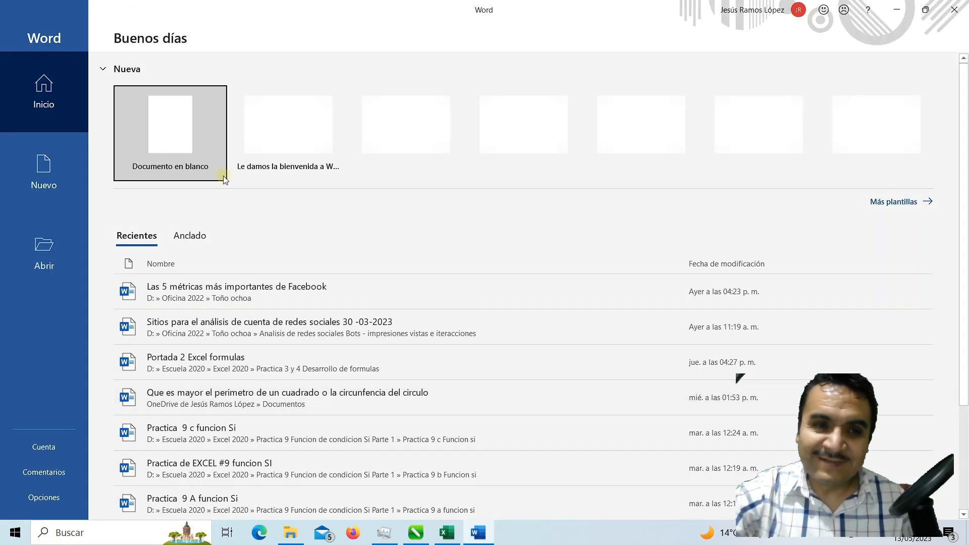
left_click(223, 178)
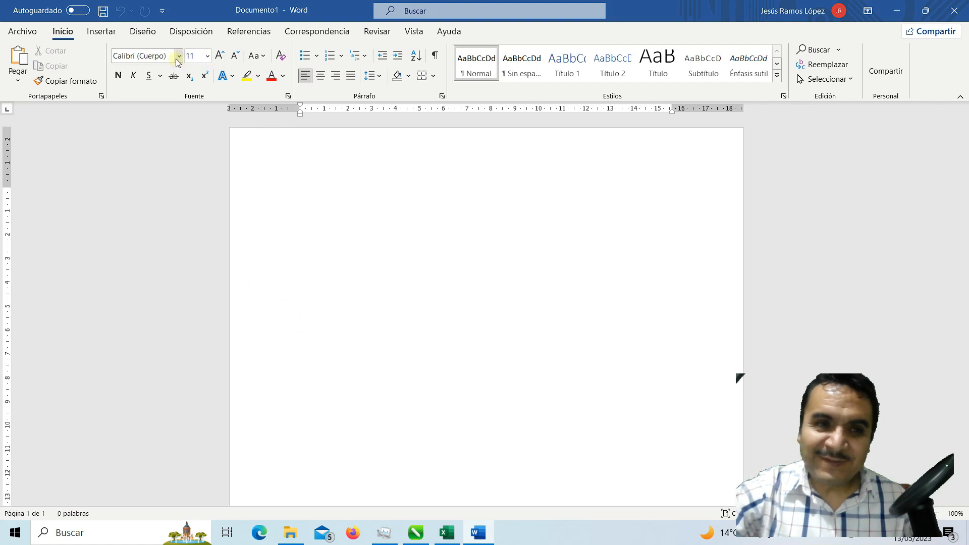
left_click(206, 56)
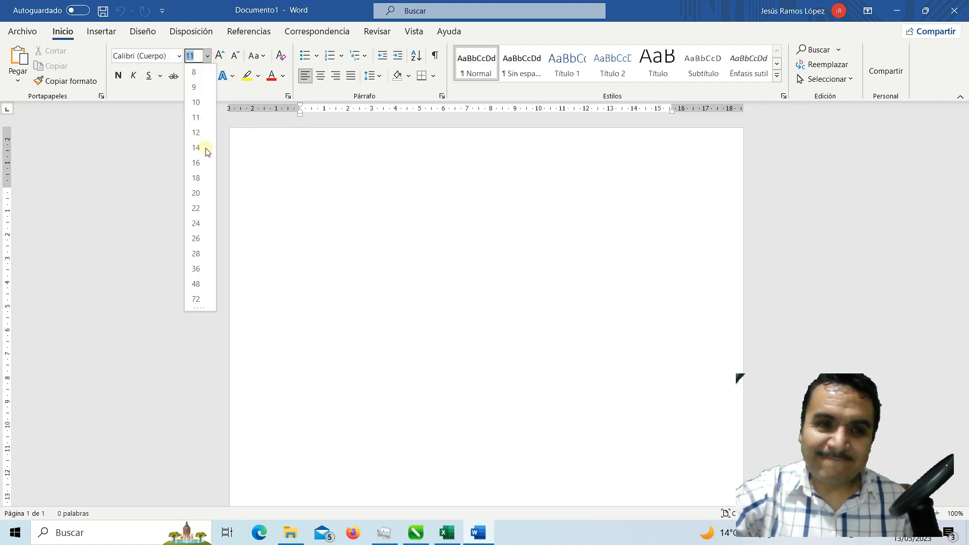
left_click(196, 193)
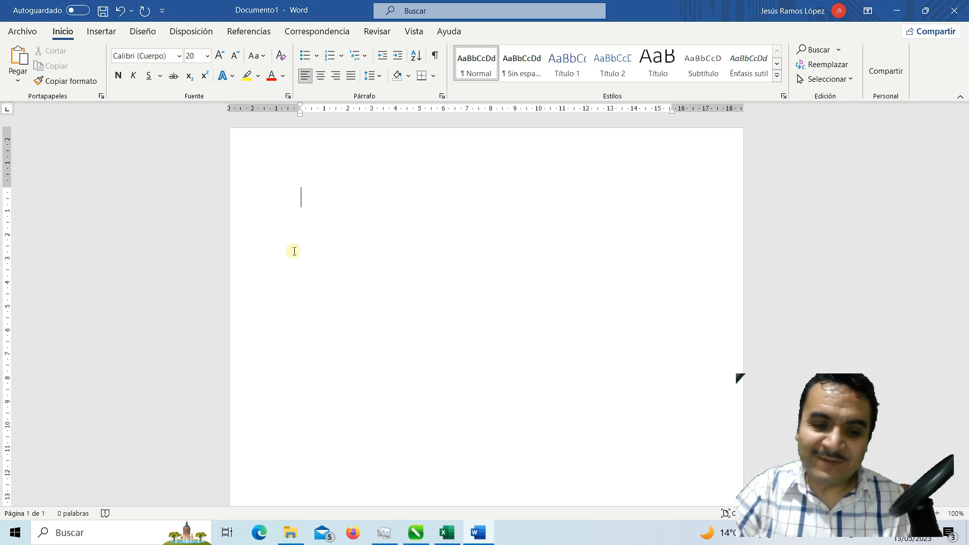
- Write C²= in the blank document, with the 2 as superscript and the equals sign as normal text
type("c")
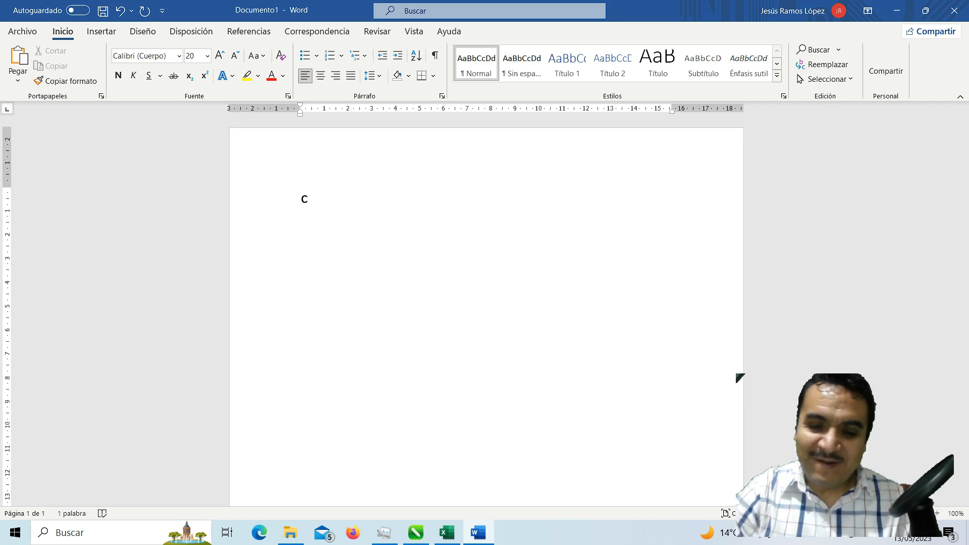
key("BackSpace")
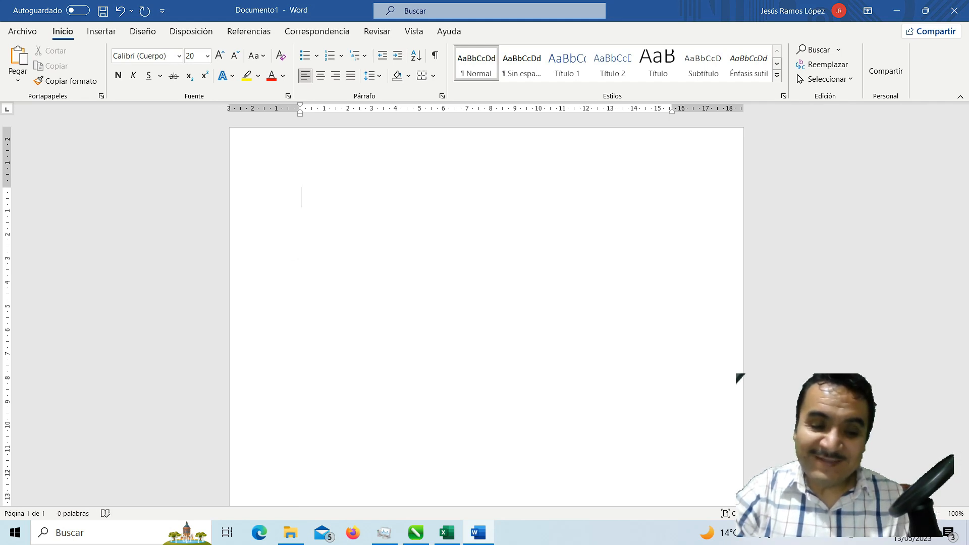
type("c")
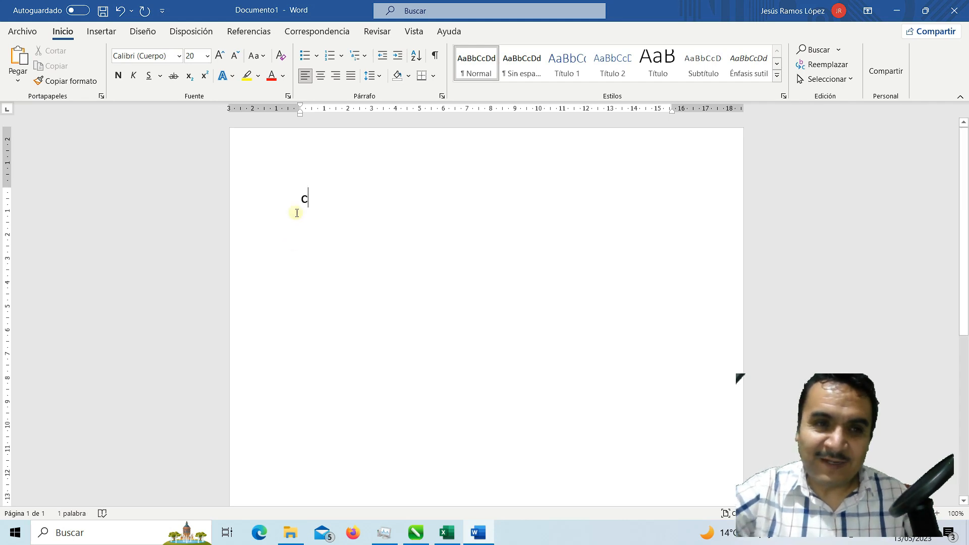
left_click(206, 79)
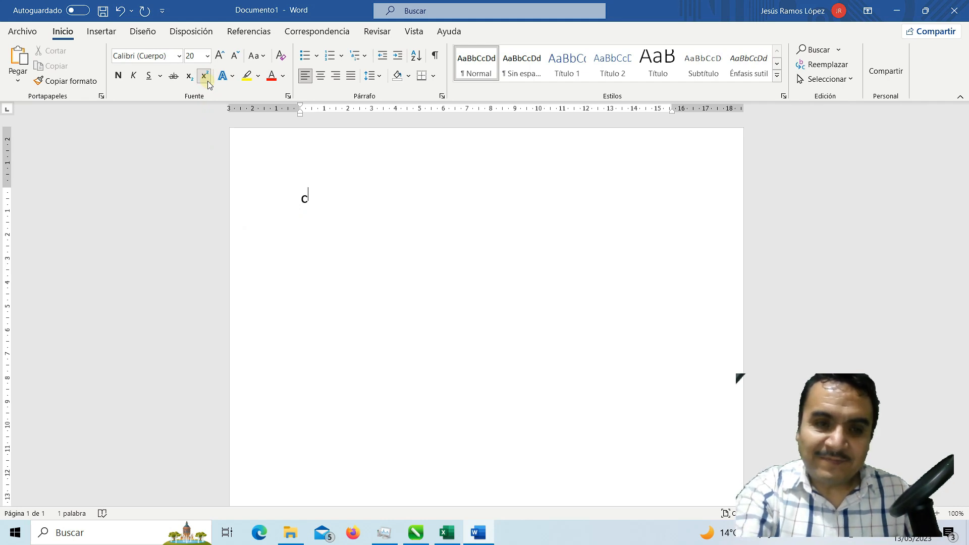
type("2")
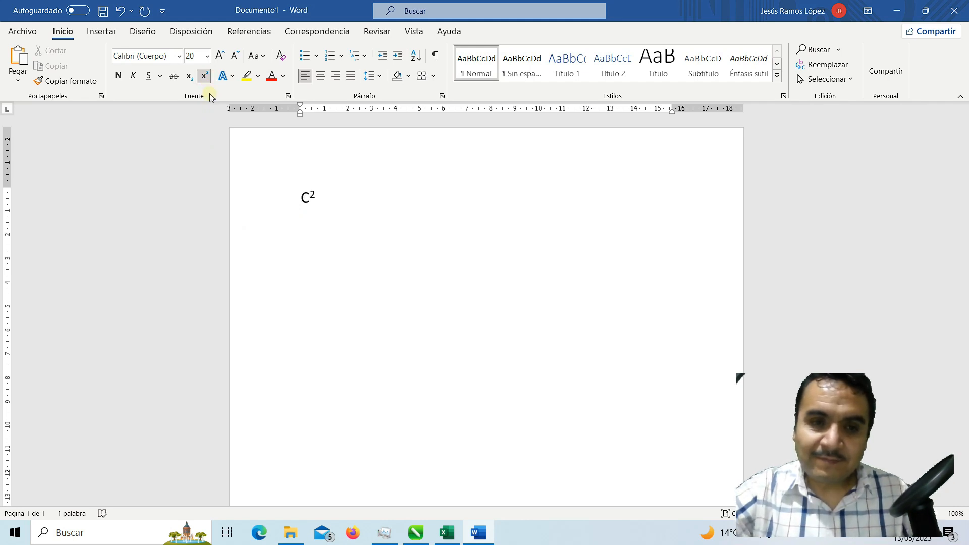
type("=")
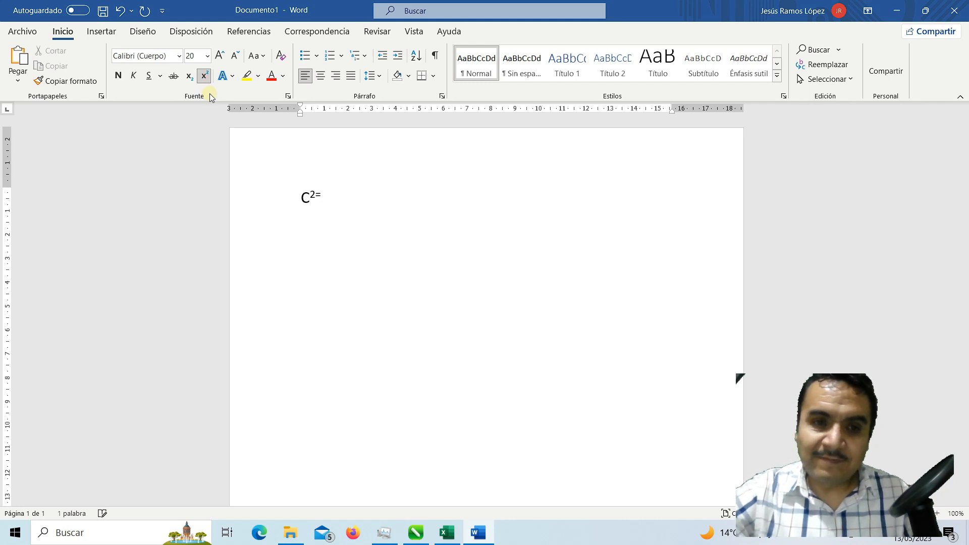
key("BackSpace")
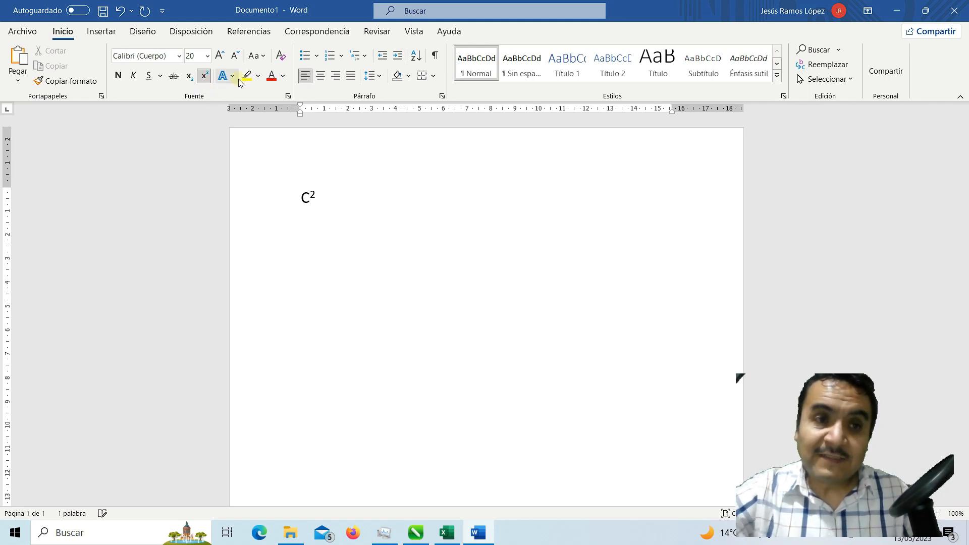
left_click(204, 76)
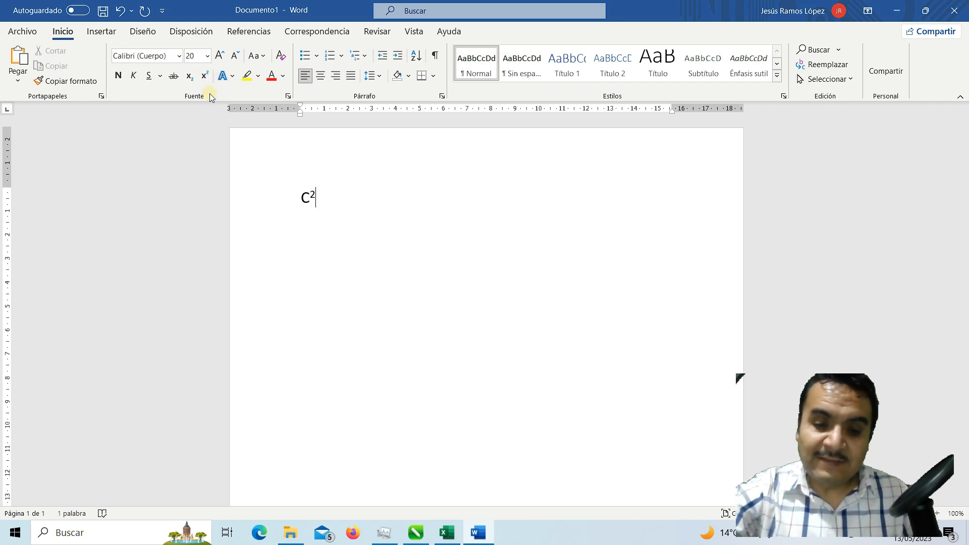
type("=")
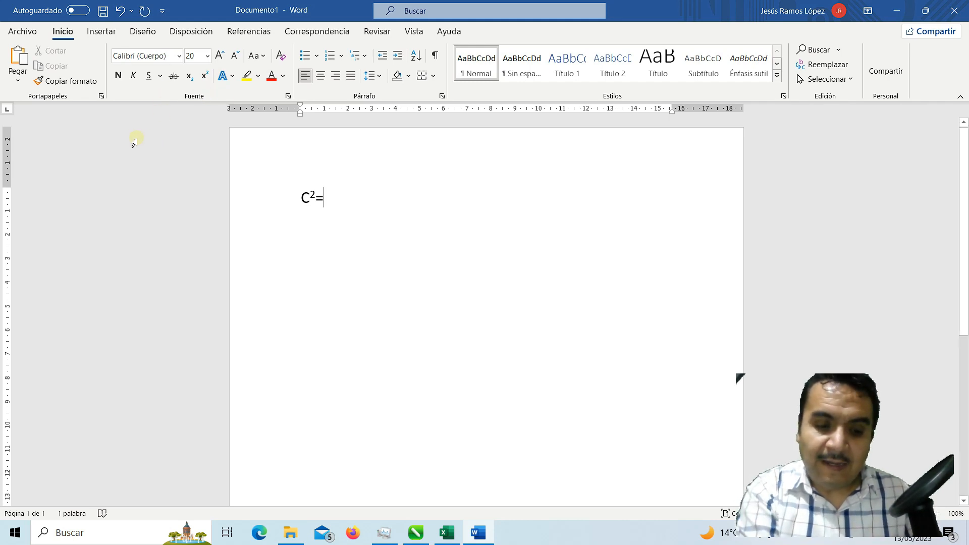
type("B")
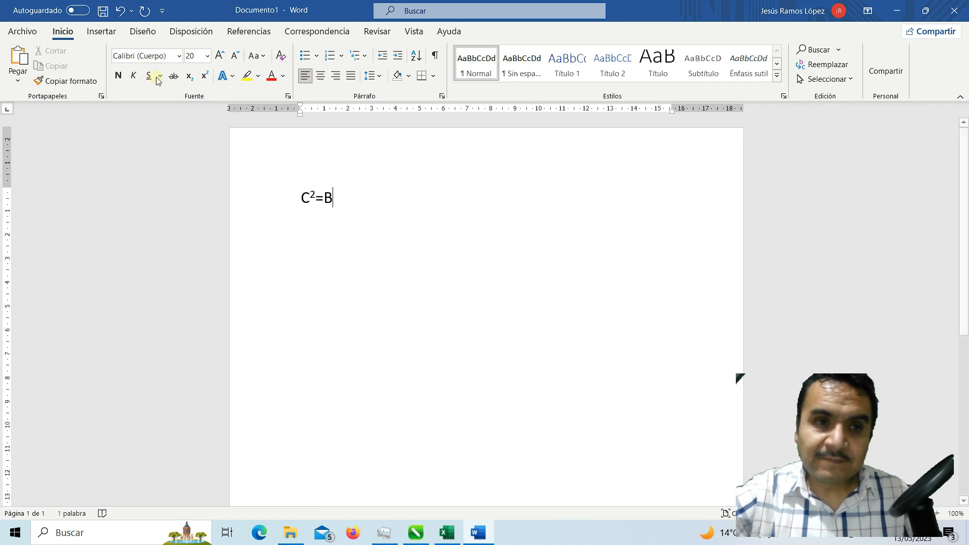
left_click(204, 76)
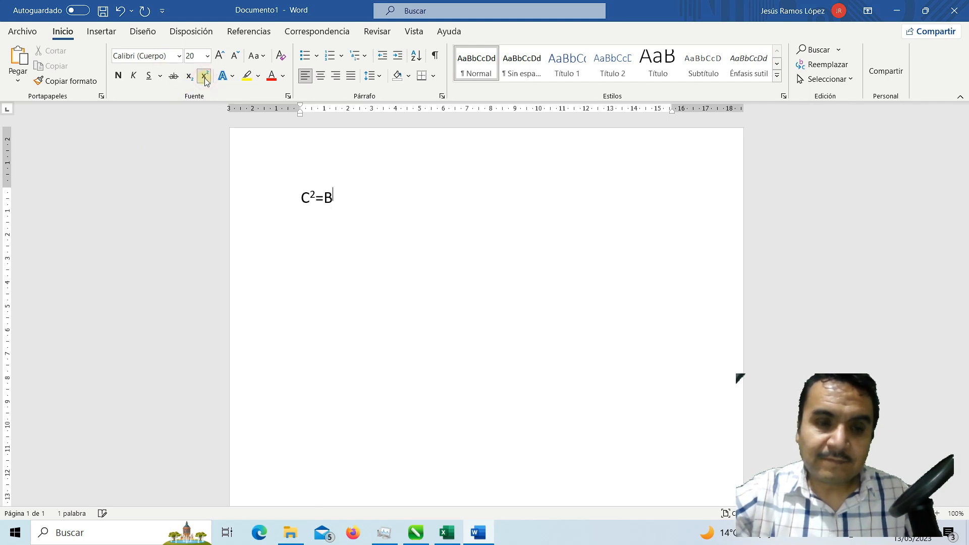
type("2")
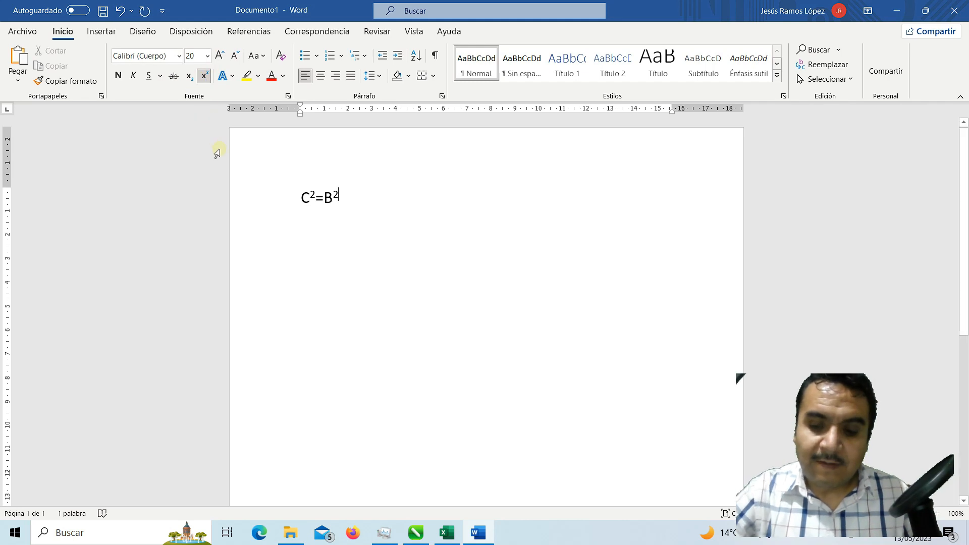
type("+")
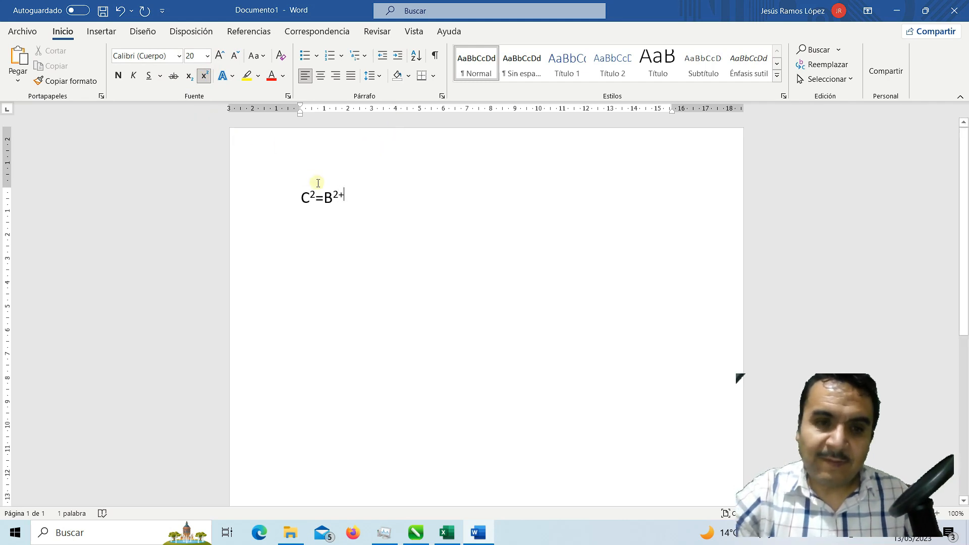
key("BackSpace")
key("BackSpace")
key("BackSpace")
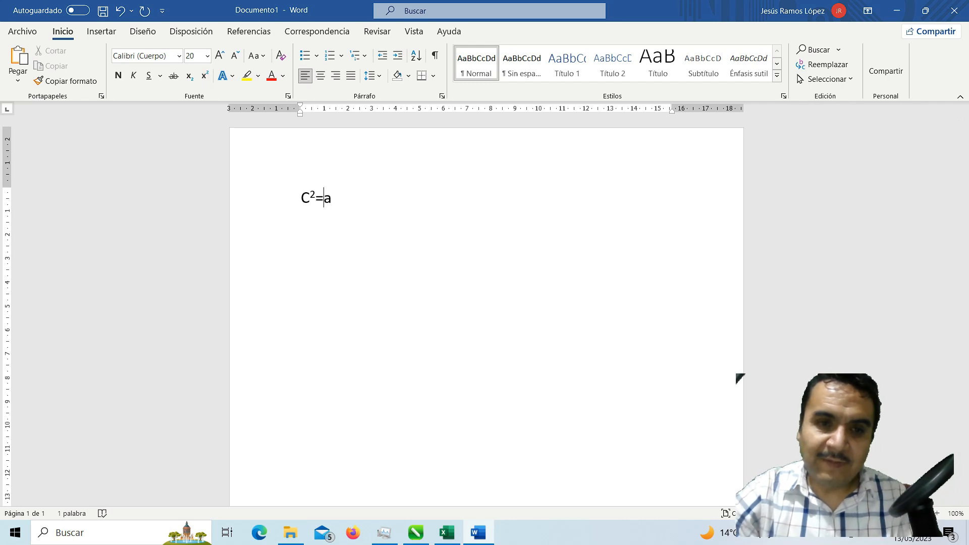
- Complete the formula after the equals sign with a²+b², formatting both 2s as superscript and the plus sign as normal text
type("a")
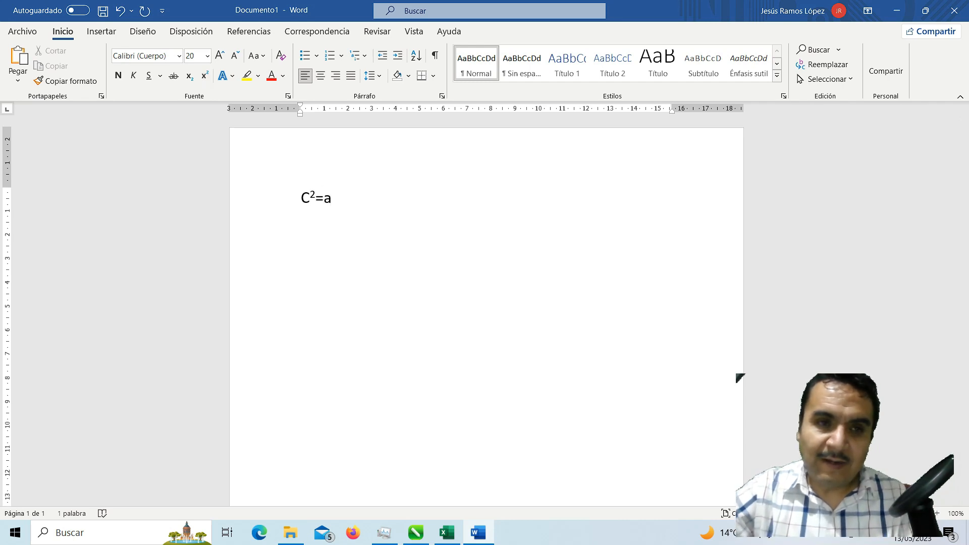
left_click(204, 76)
type("2")
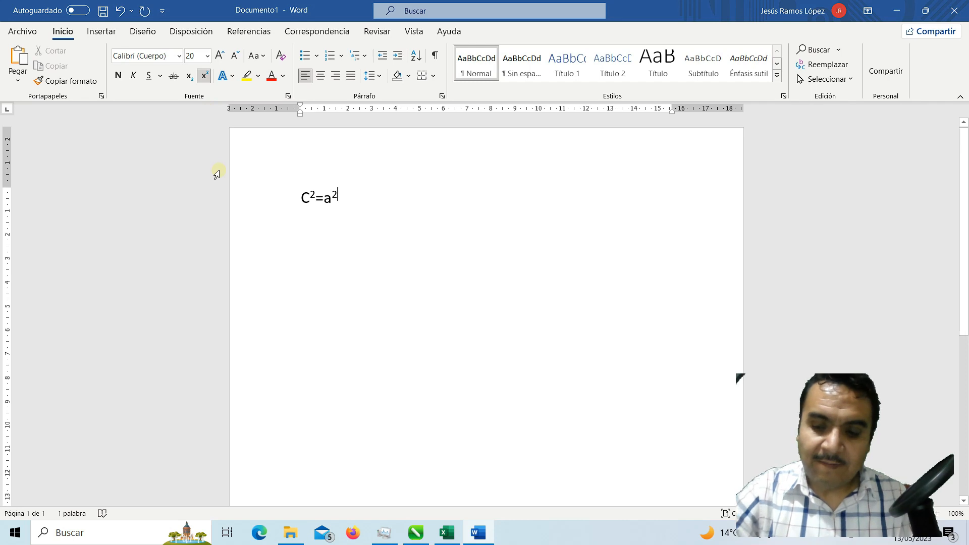
type("+")
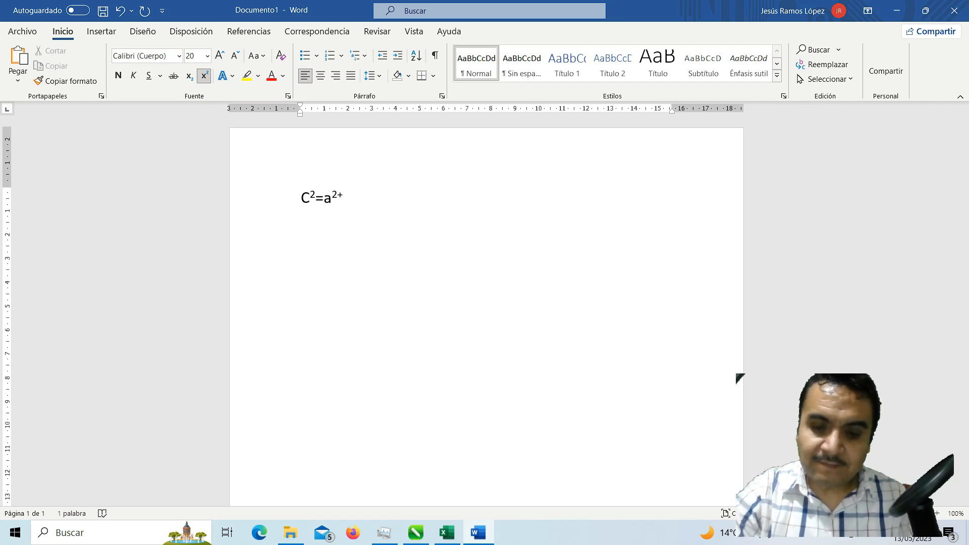
left_click(206, 76)
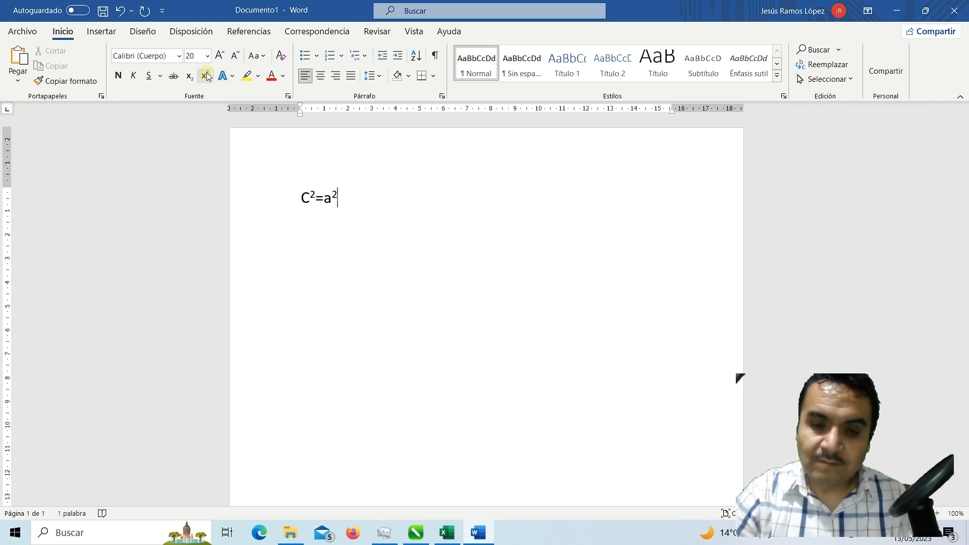
type("+")
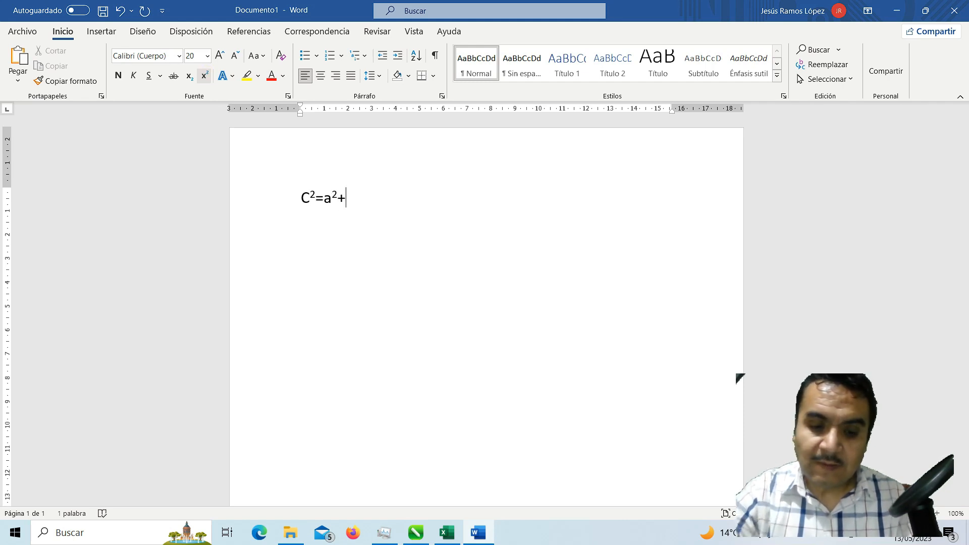
type("b")
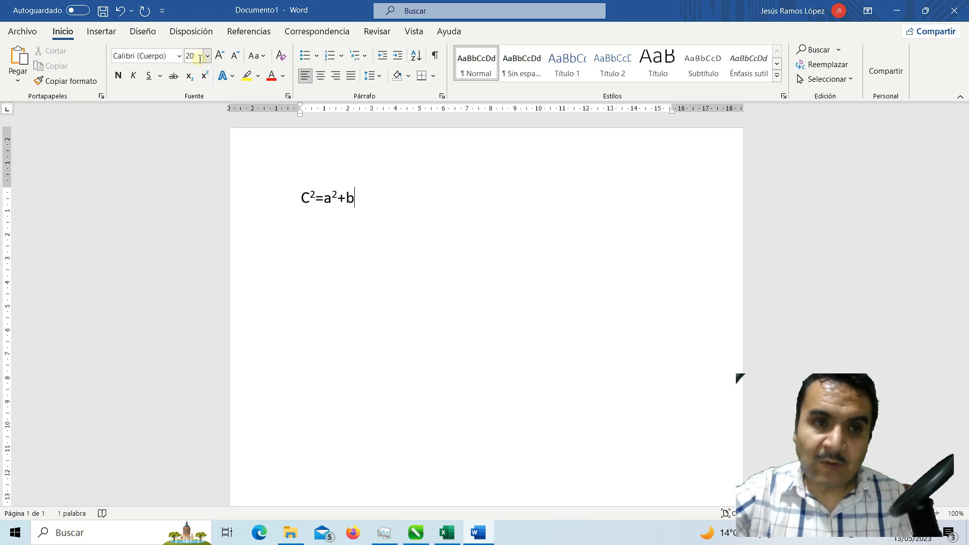
left_click(201, 76)
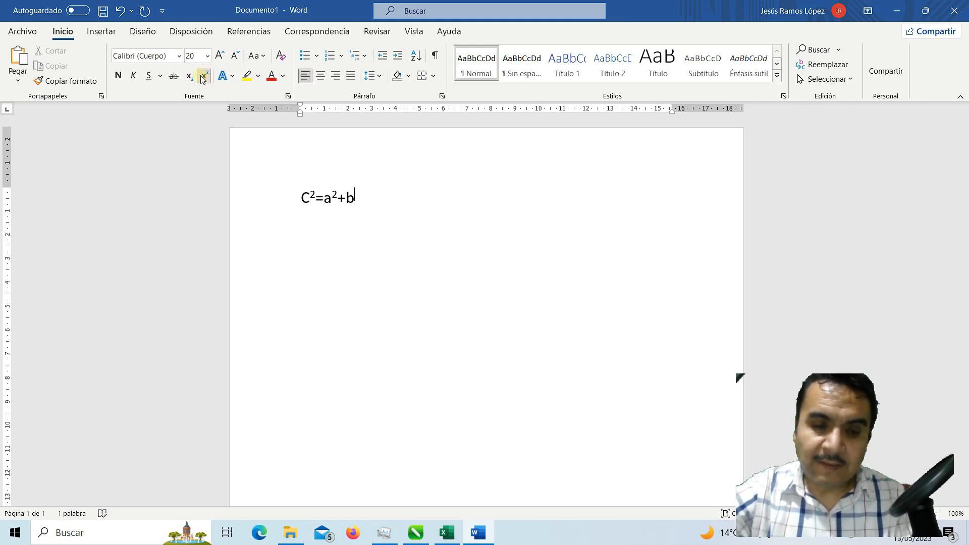
type("2")
left_click(347, 244)
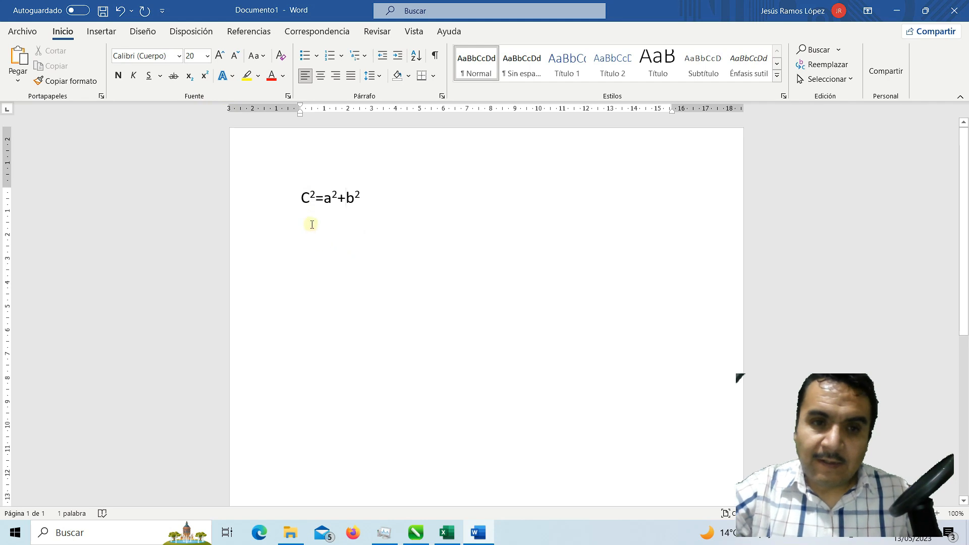
- Replace the capital C at the start of the formula with a lowercase c
left_click(309, 198)
key("BackSpace")
type("c")
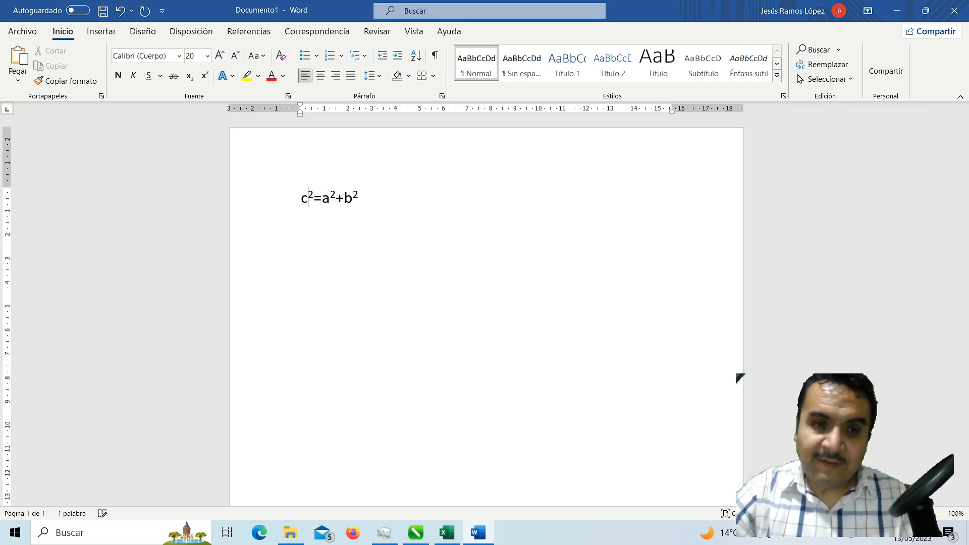
- Capture a rectangular screen snip around the formula c²=a²+b² to the clipboard
left_click(370, 206)
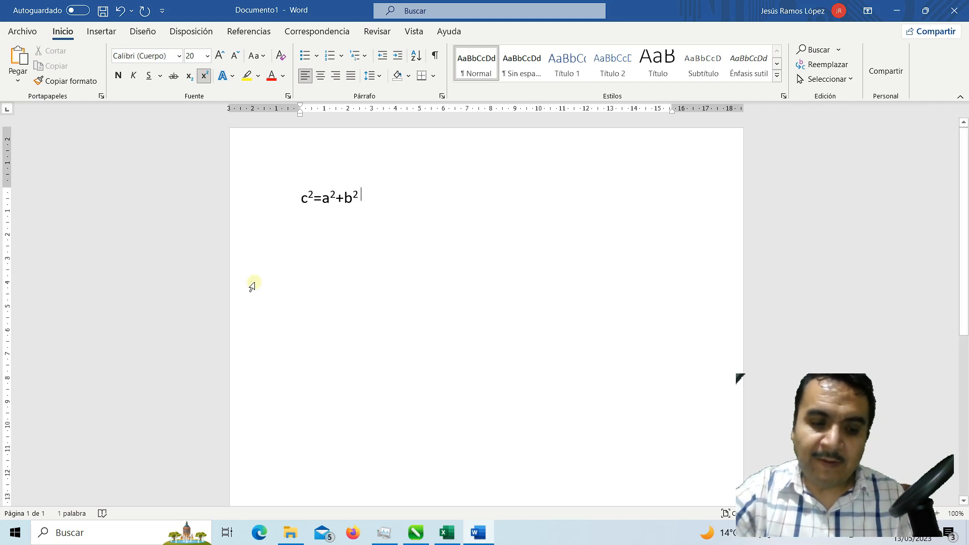
key("super+shift+s")
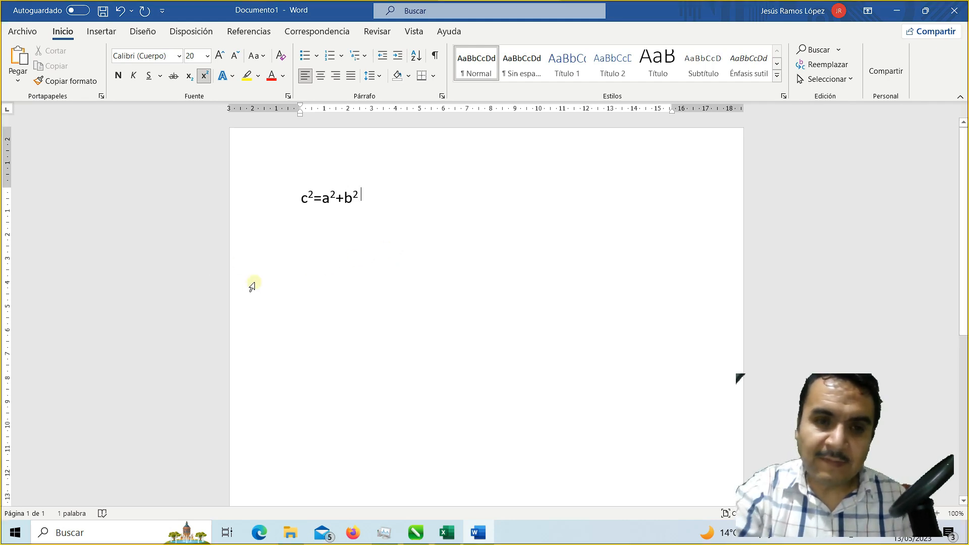
left_click_drag(291, 180, 380, 211)
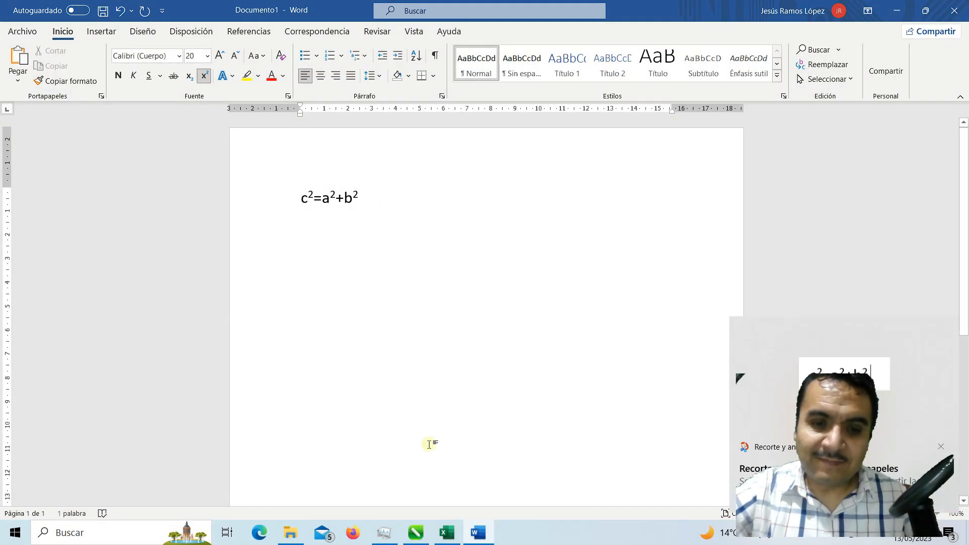
- Switch to CorelDRAW and try to paste the snipped formula into the drawing
left_click(416, 532)
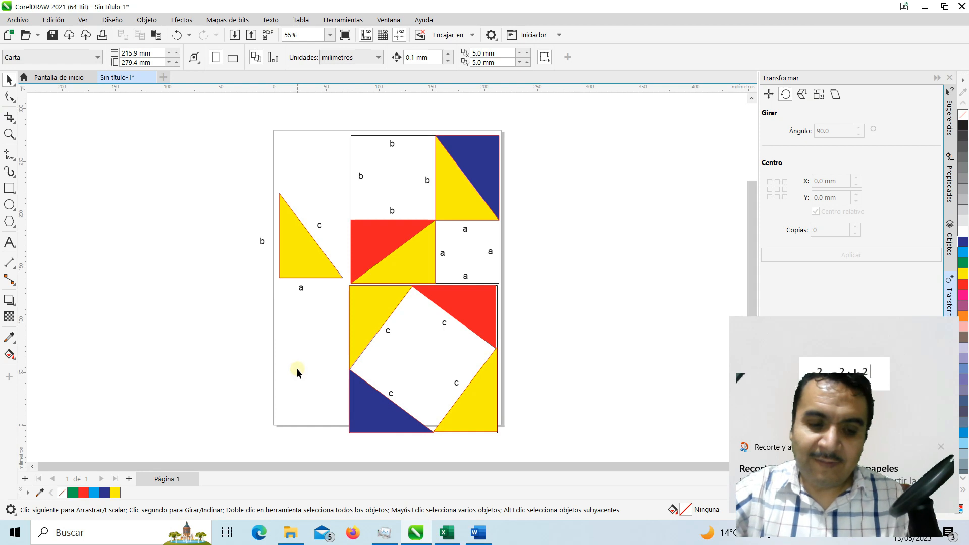
key("ctrl+v")
left_click(561, 292)
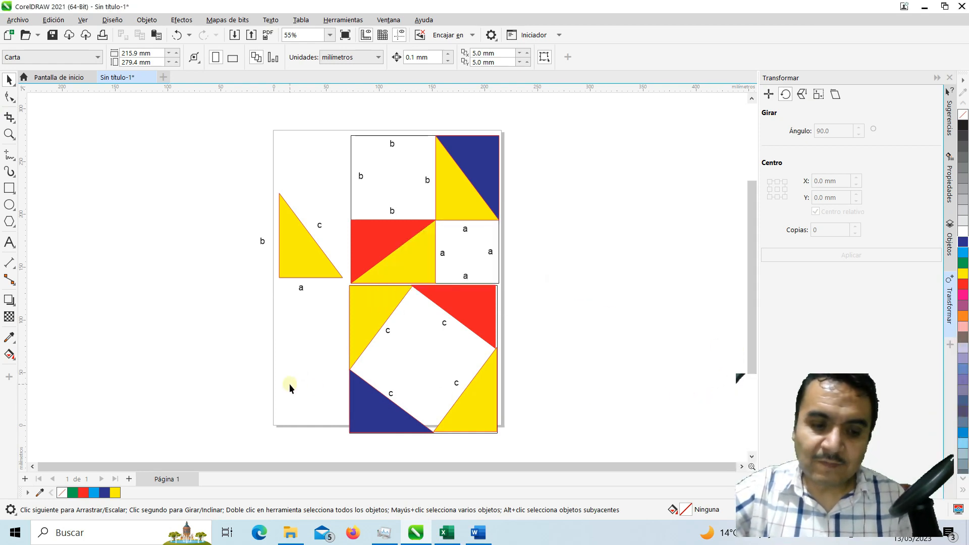
key("ctrl+v")
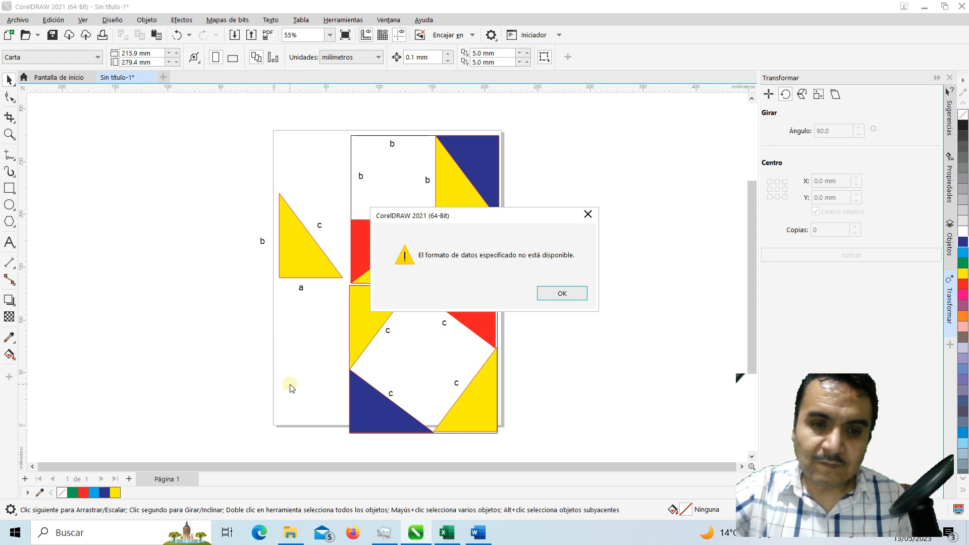
left_click(563, 299)
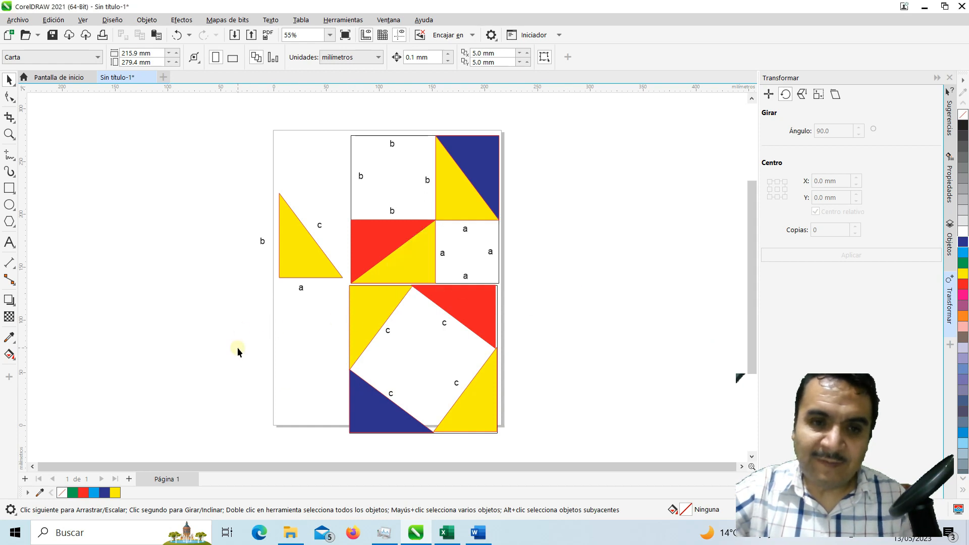
- Open Paint, paste the snipped formula onto the blank canvas and deselect it
left_click(479, 532)
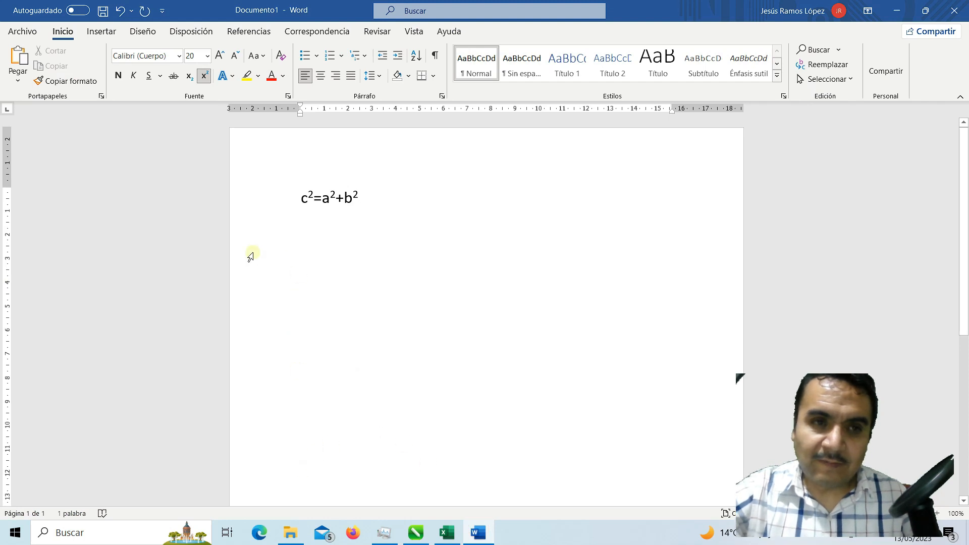
left_click(92, 532)
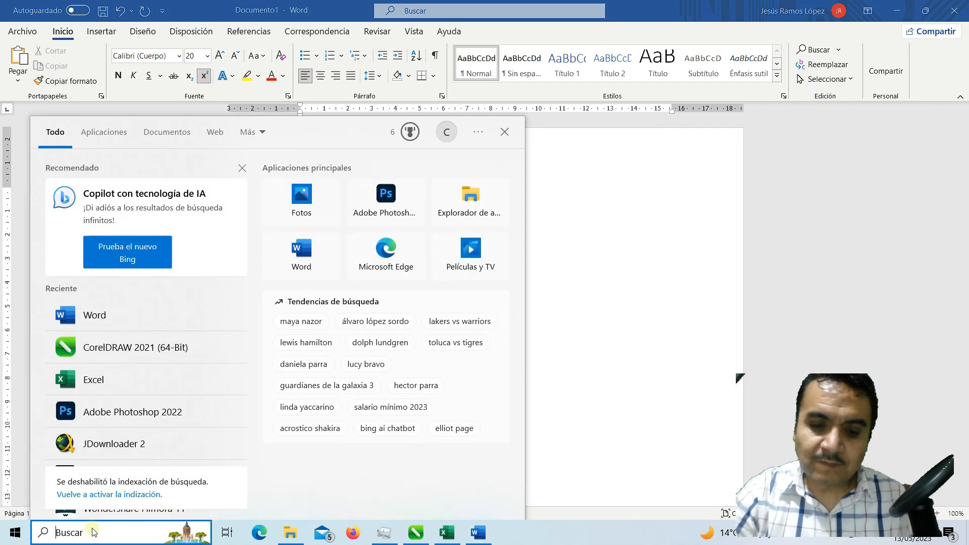
type("pain")
key("Return")
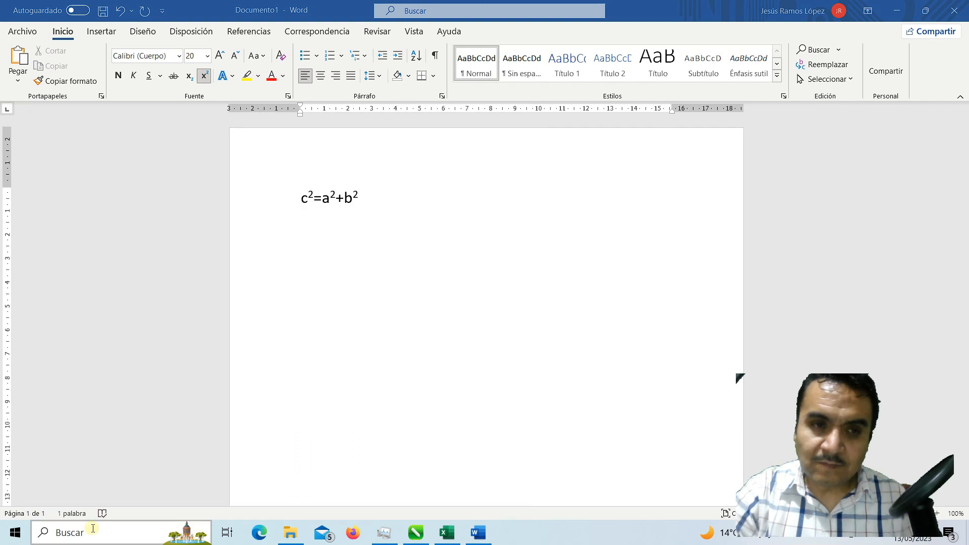
key("ctrl+v")
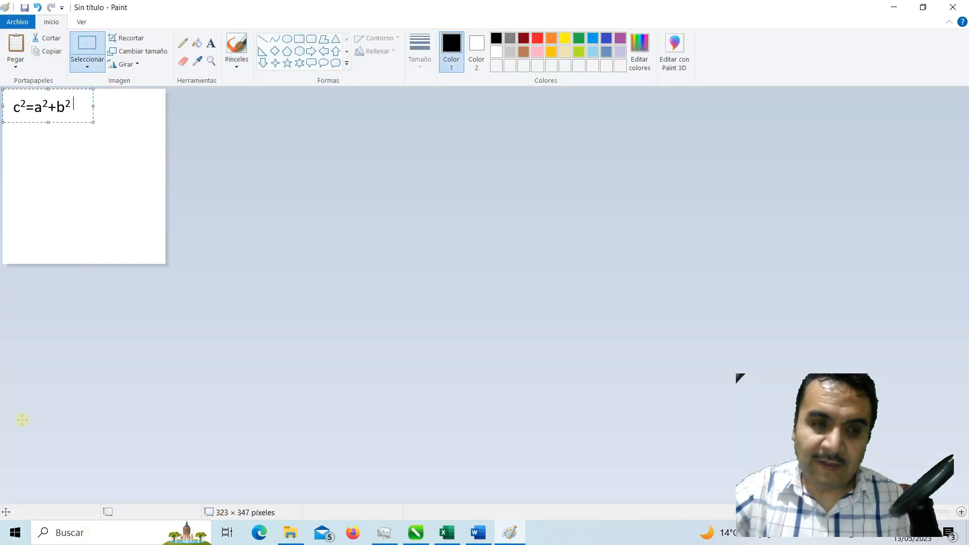
left_click(95, 195)
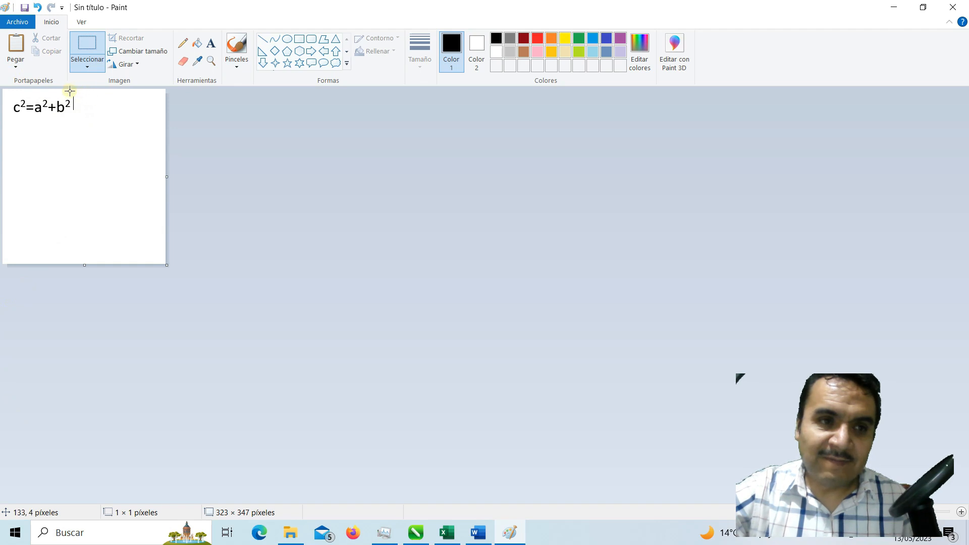
- Copy the formula c²=a²+b² from Paint into the CorelDRAW drawing and place it about 76 mm wide below the separate yellow triangle
left_click_drag(71, 91, 4, 122)
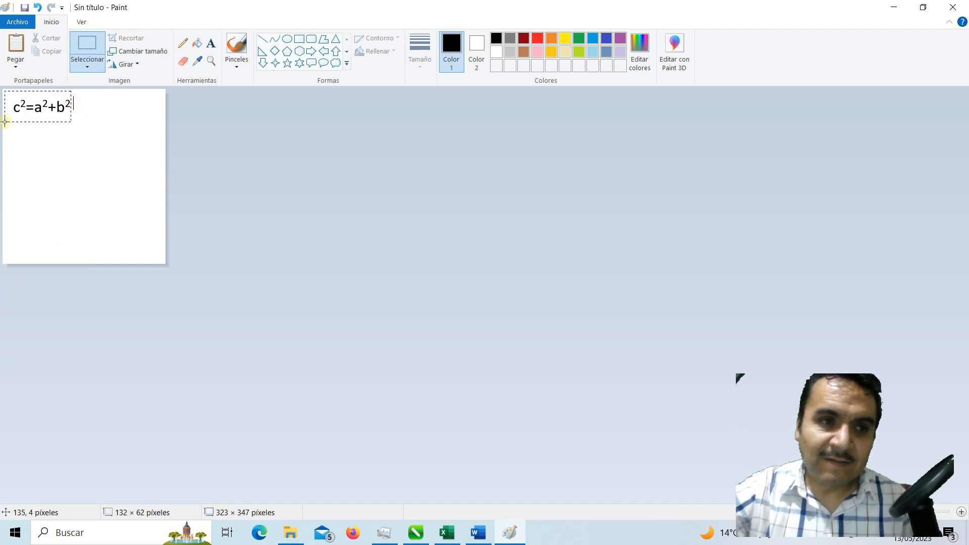
left_click(50, 50)
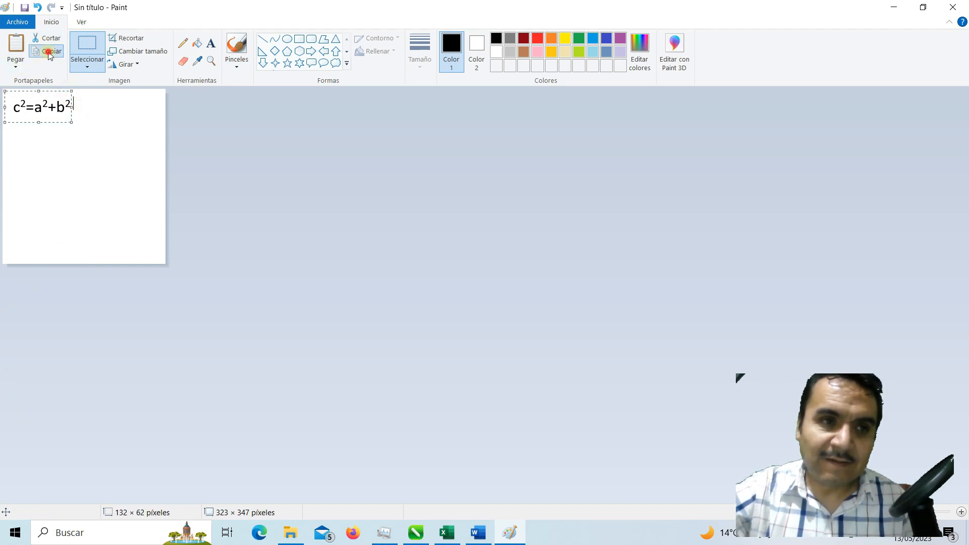
left_click(417, 532)
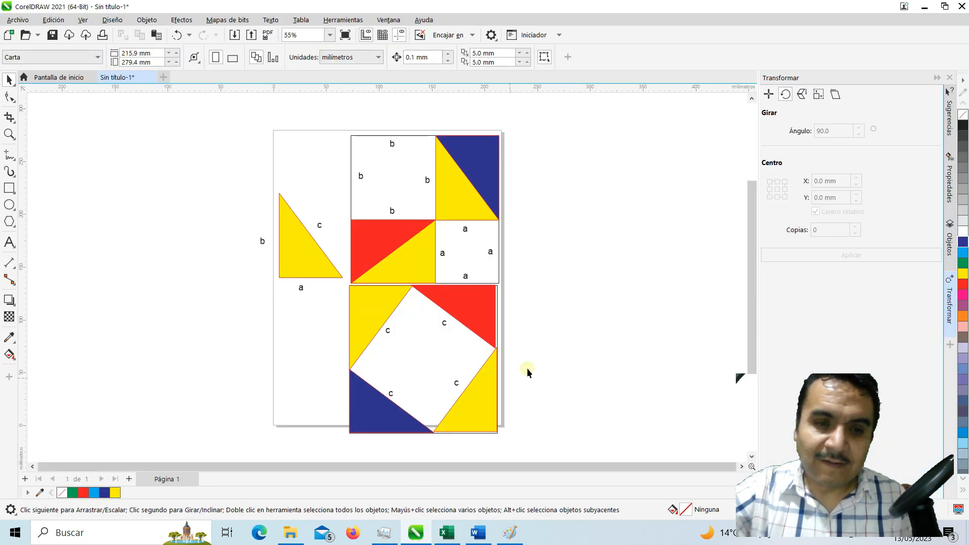
key("ctrl+v")
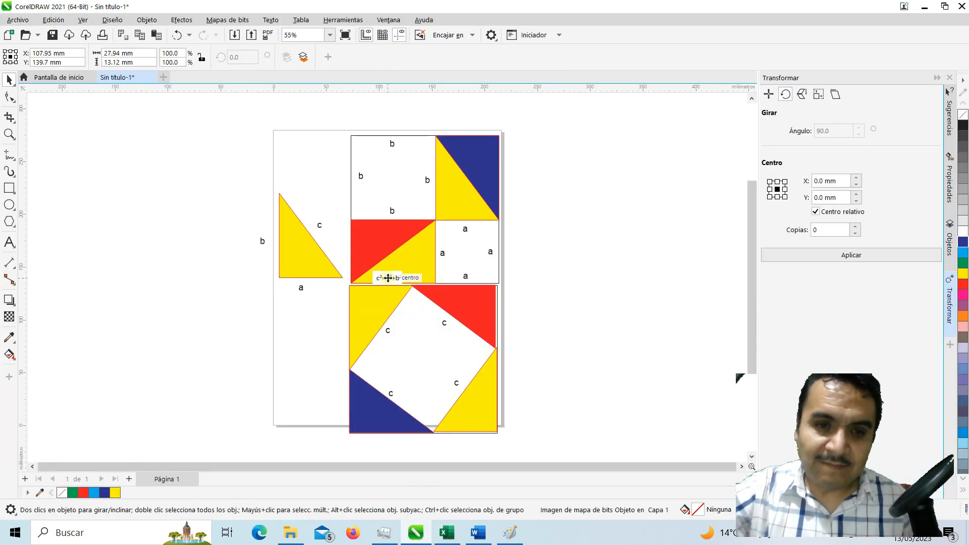
left_click_drag(384, 278, 356, 295)
left_click_drag(314, 329, 309, 349)
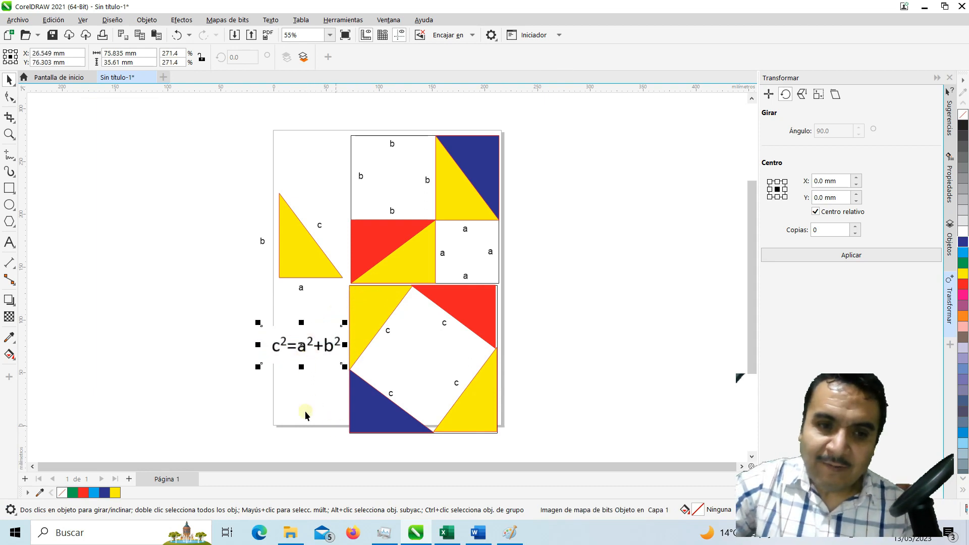
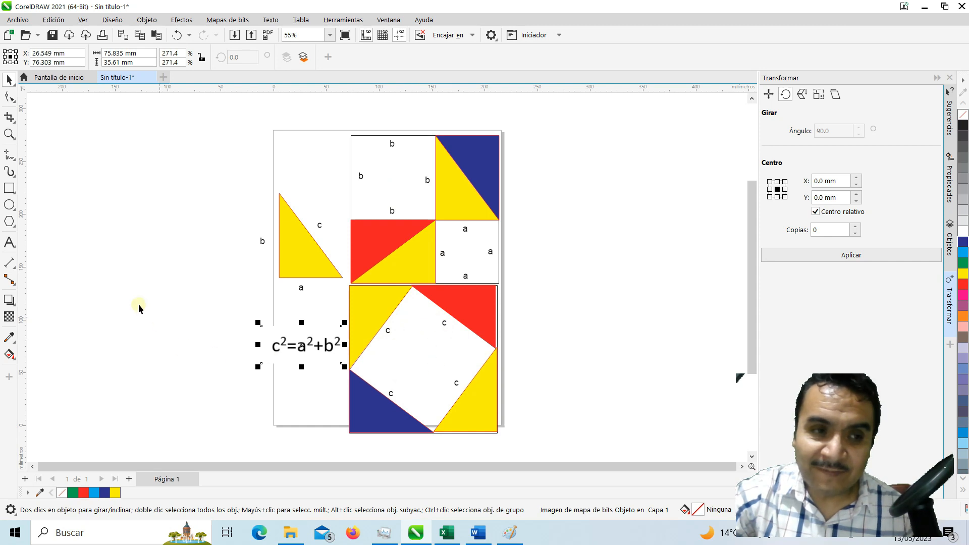
- Add the text "Teorema de pitagoras" in 24 pt Arial below the formula
left_click(9, 242)
left_click(261, 385)
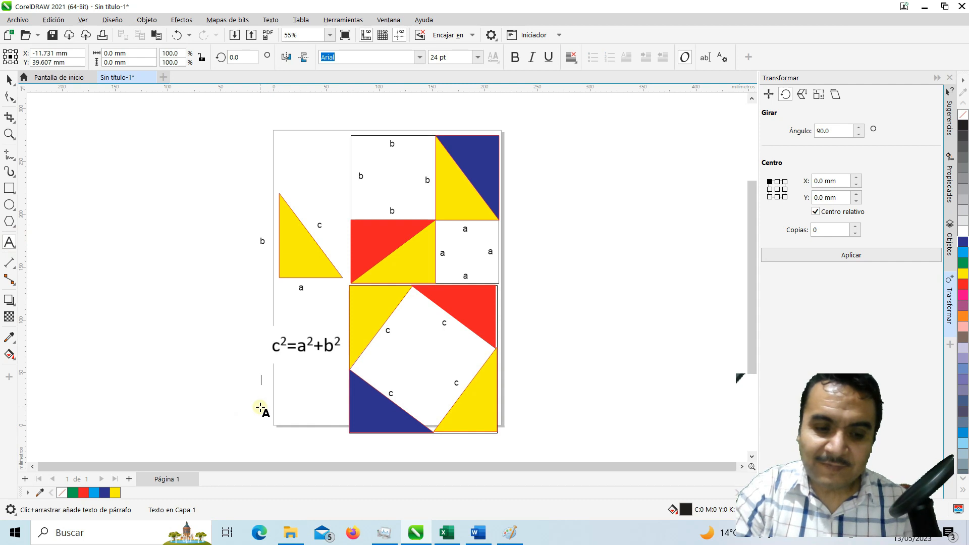
type("Teorema ")
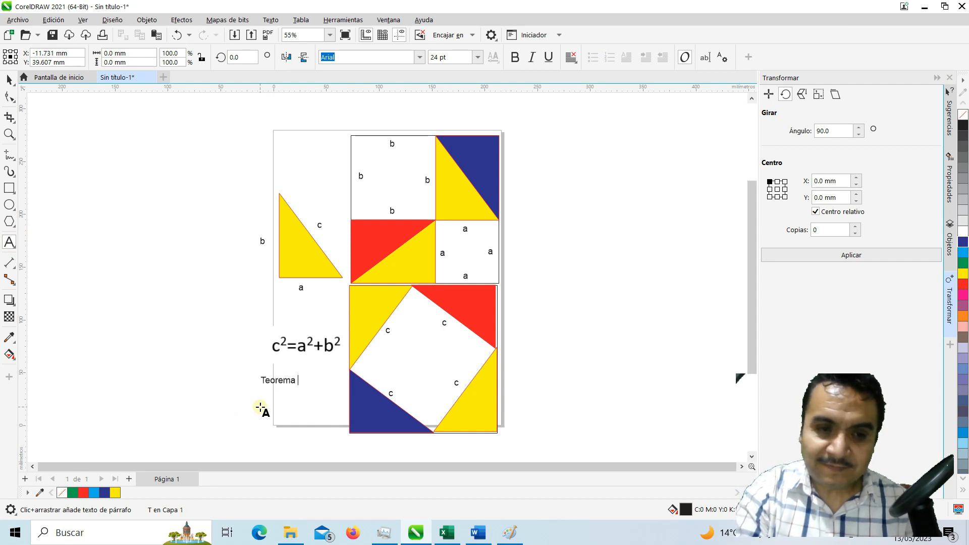
type("de pitag")
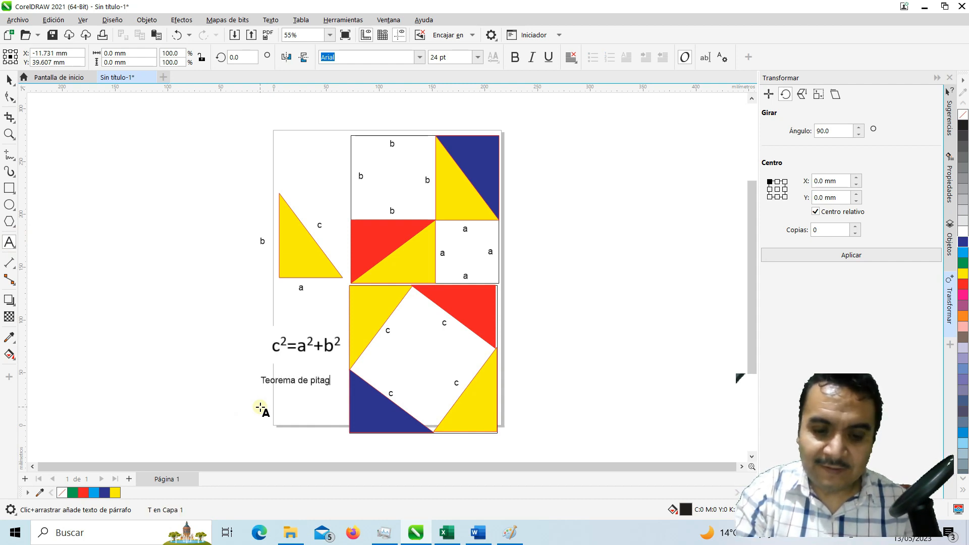
type("oras")
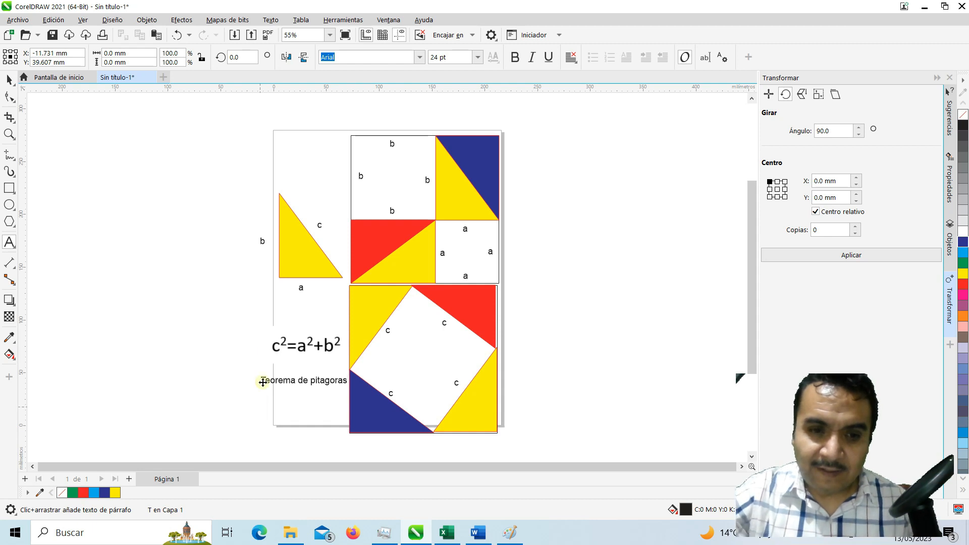
left_click(9, 79)
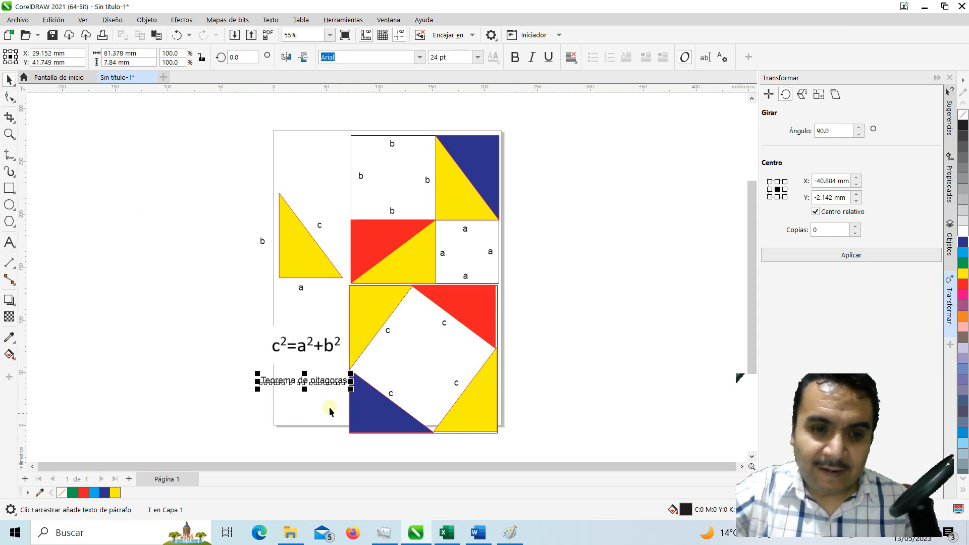
- Move the "Teorema de pitagoras" caption directly beneath the formula and deselect it
left_click_drag(304, 381, 296, 370)
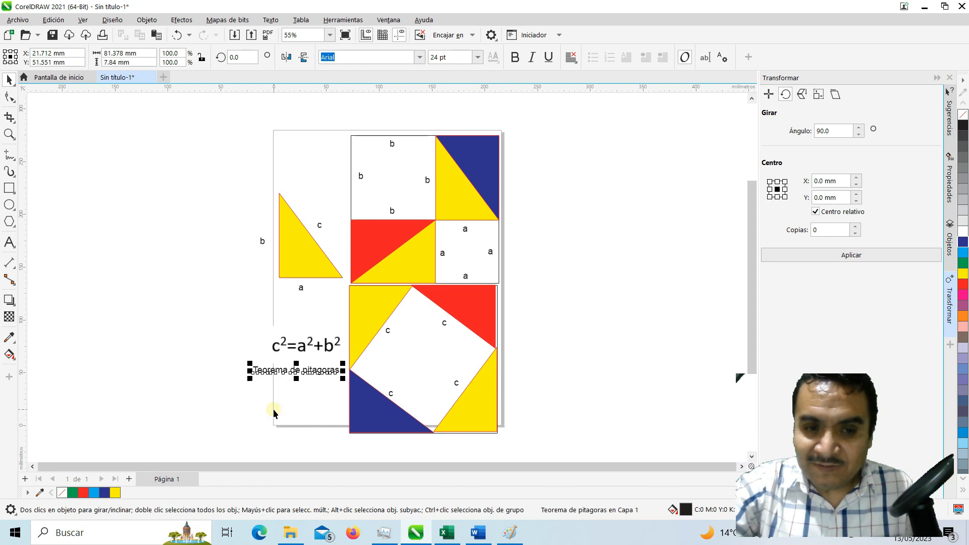
left_click_drag(296, 370, 296, 376)
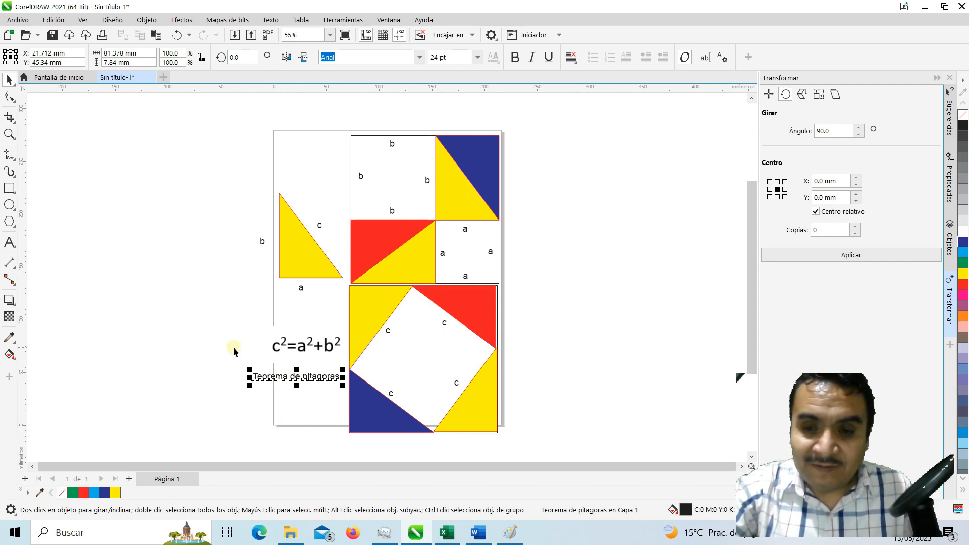
left_click(298, 377)
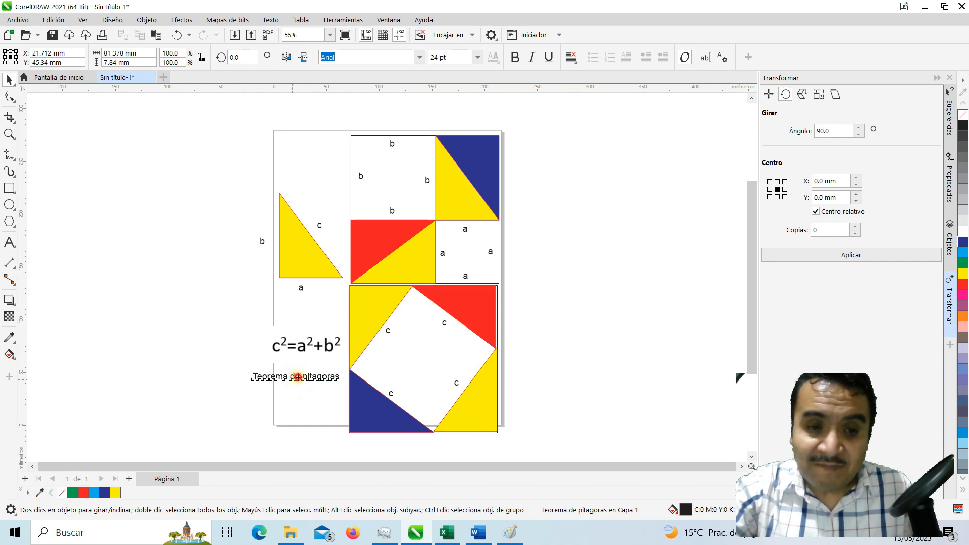
left_click_drag(298, 377, 298, 366)
left_click(305, 397)
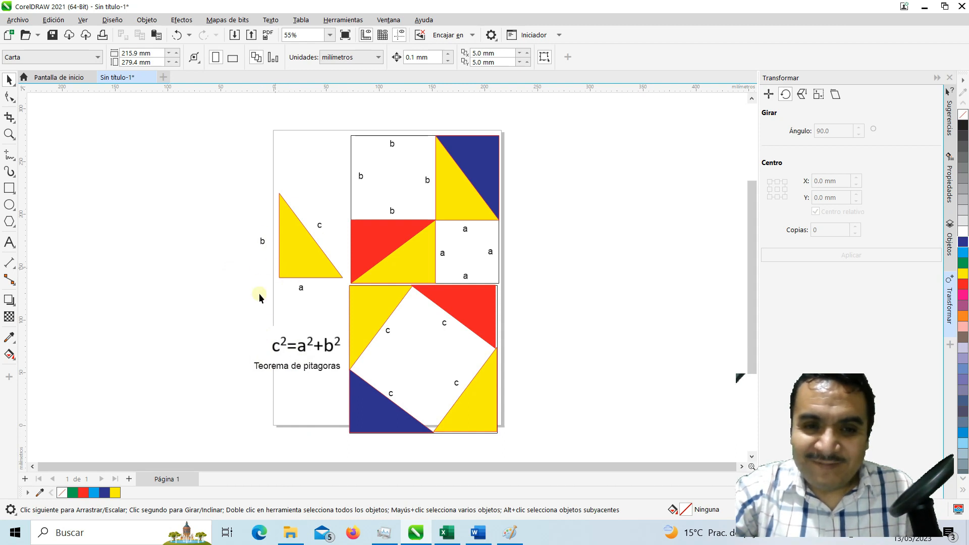
- Switch to Excel and enter the headings "lado a", "lado b" and "Lado c" in cells A3 to C3
left_click(447, 534)
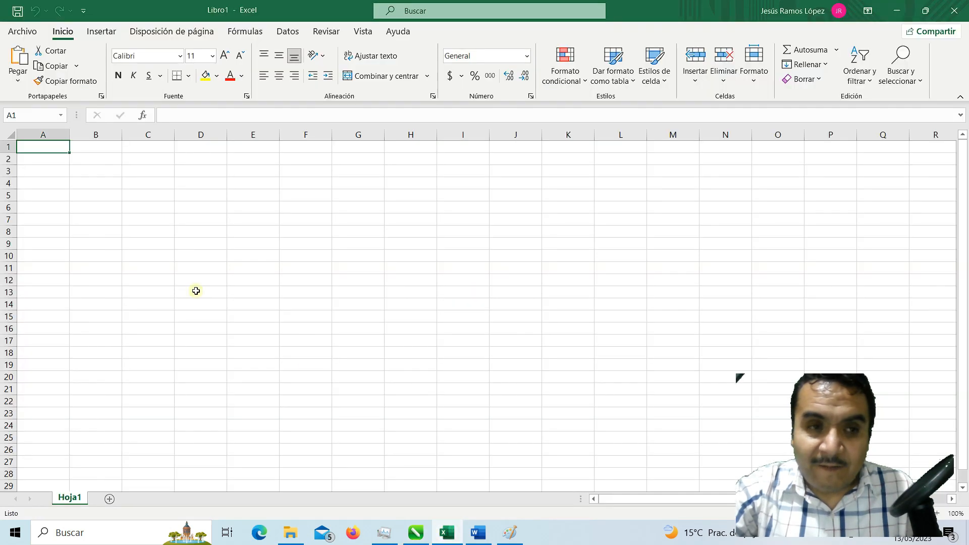
left_click(61, 172)
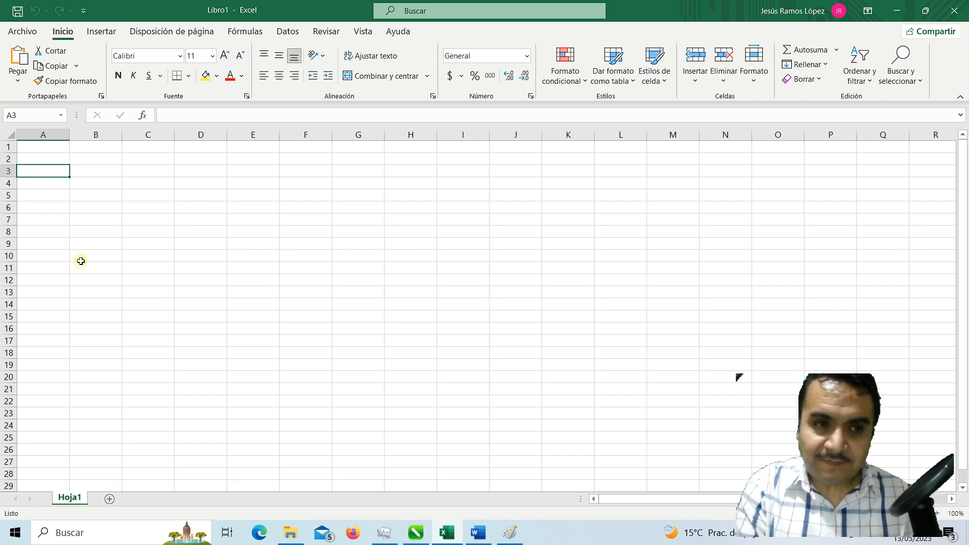
type("la")
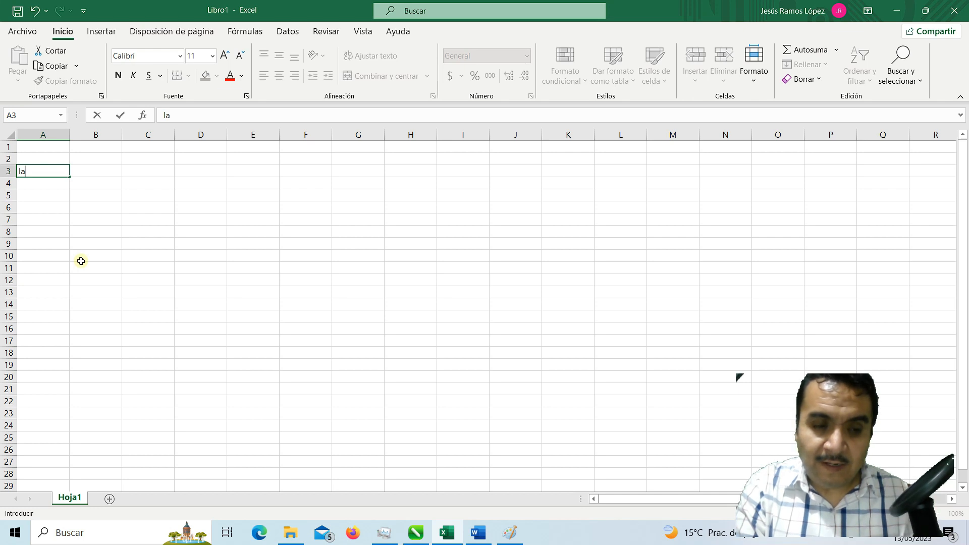
type("do a")
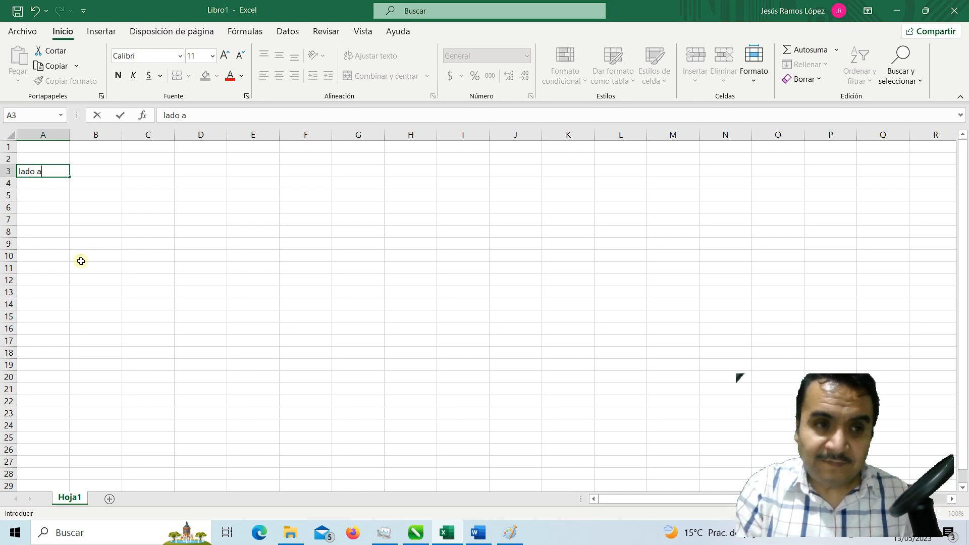
key("Tab")
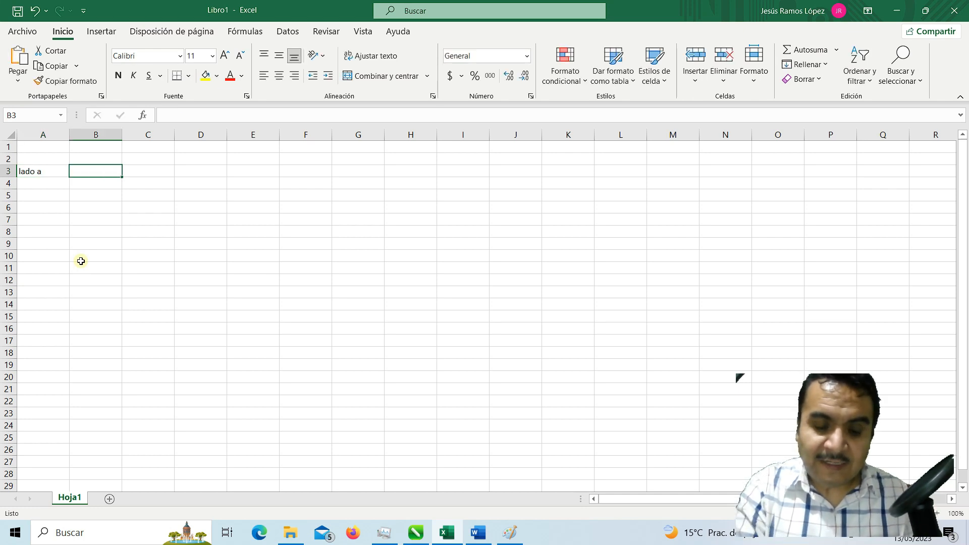
type("lado")
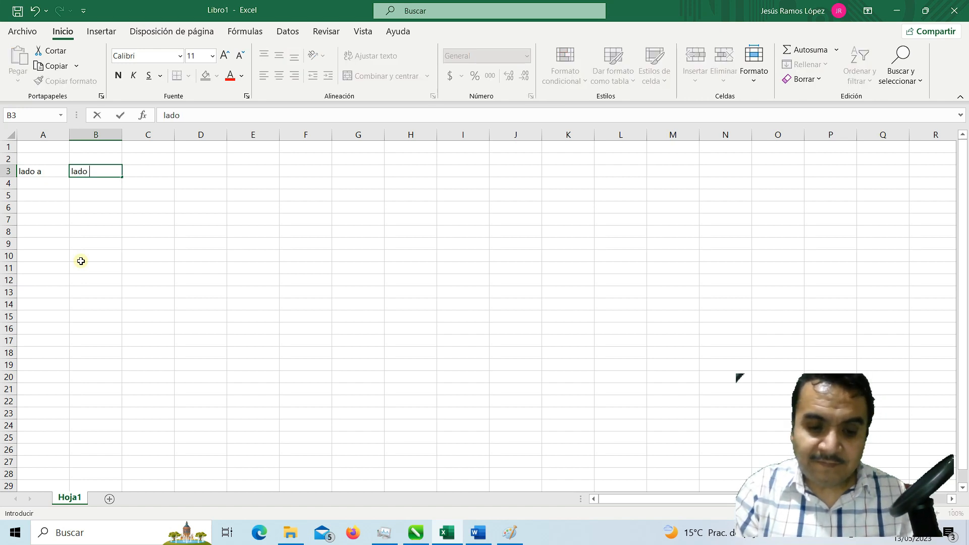
type(" b")
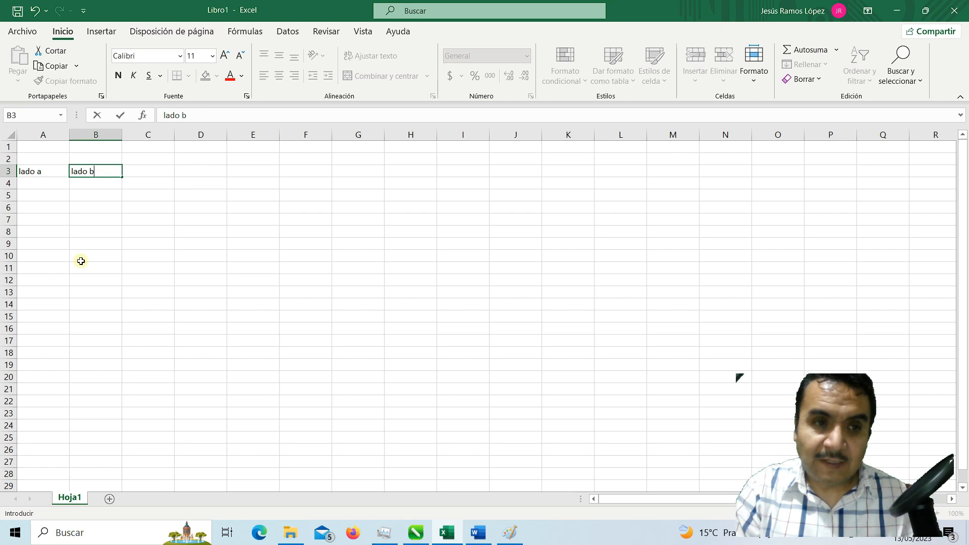
key("Tab")
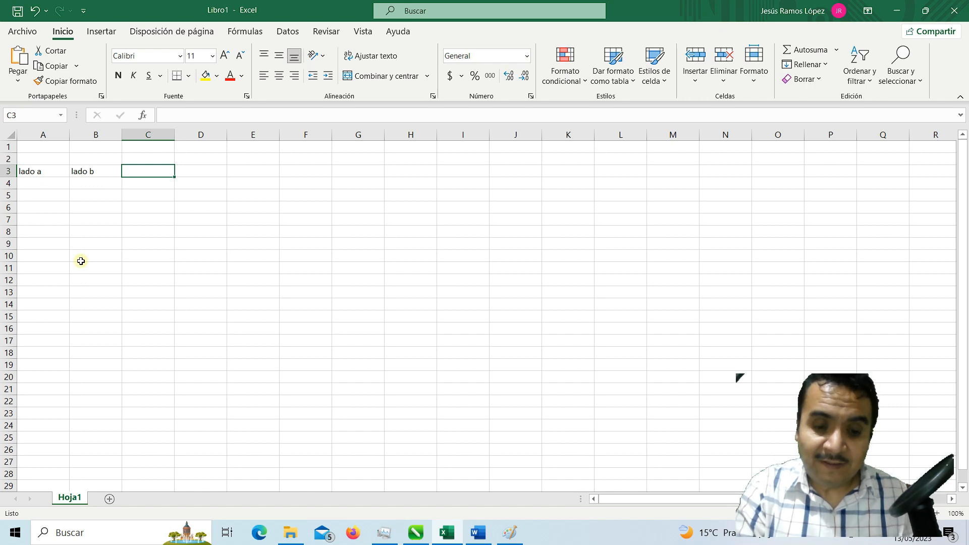
type("Lado c")
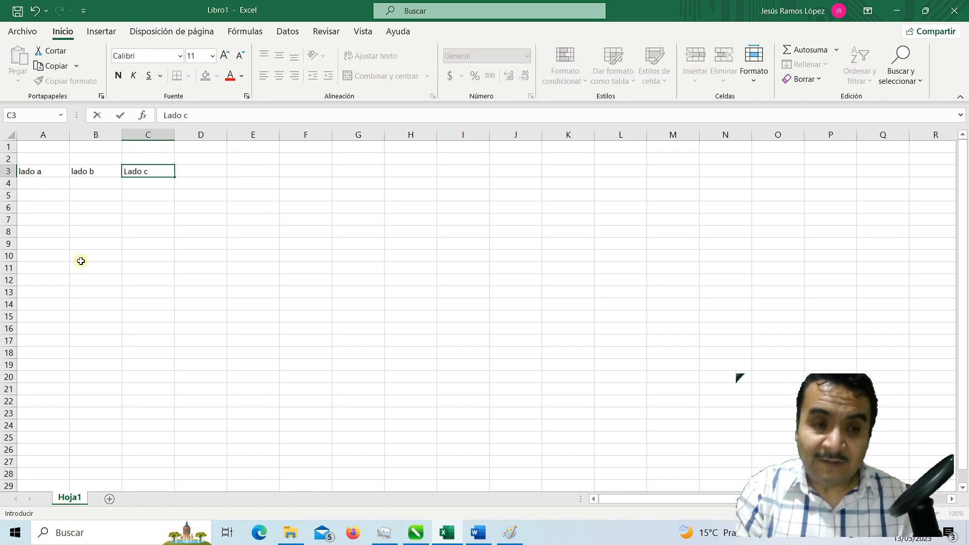
key("Return")
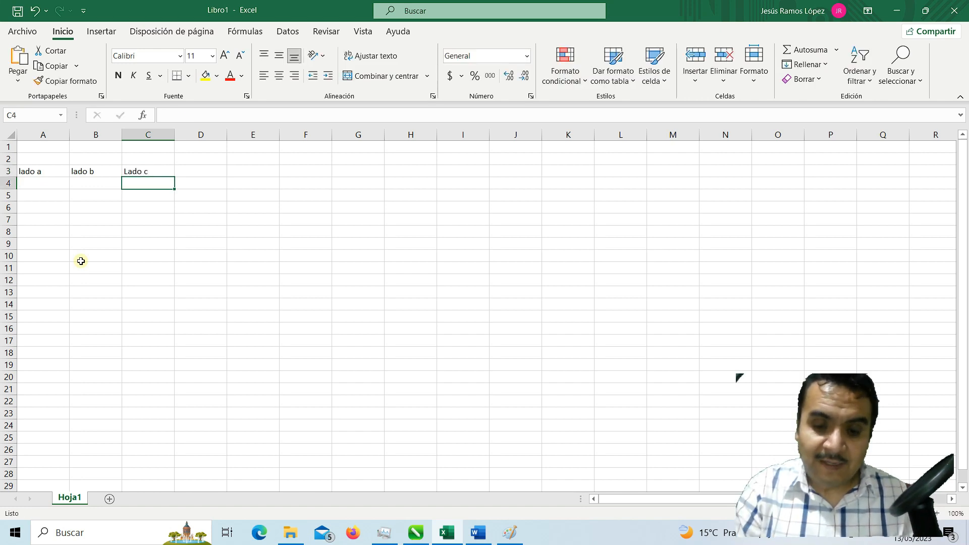
- Enter "cateto a" in cell A2 and "Catero b" in cell B2, above the side headings
key("Up")
key("Up")
key("Left")
key("Left")
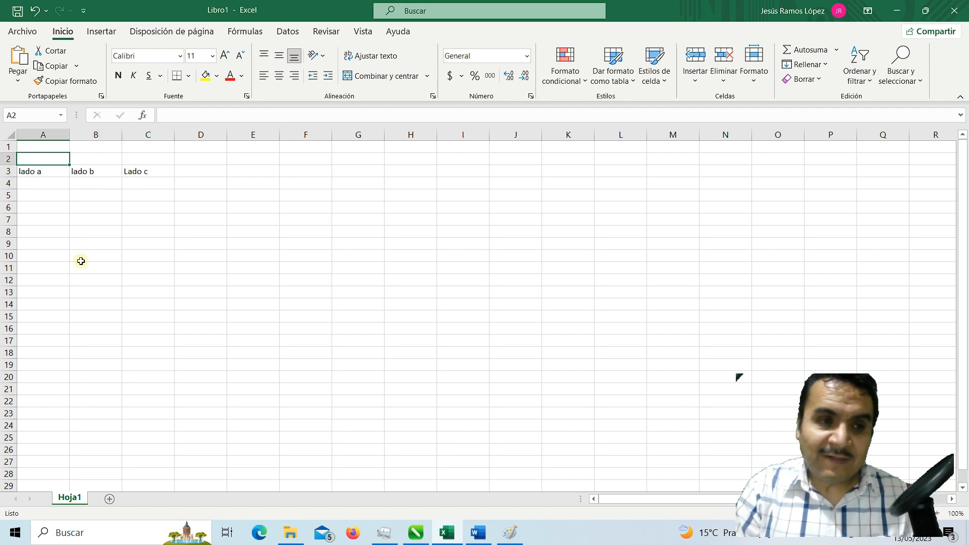
type("ca")
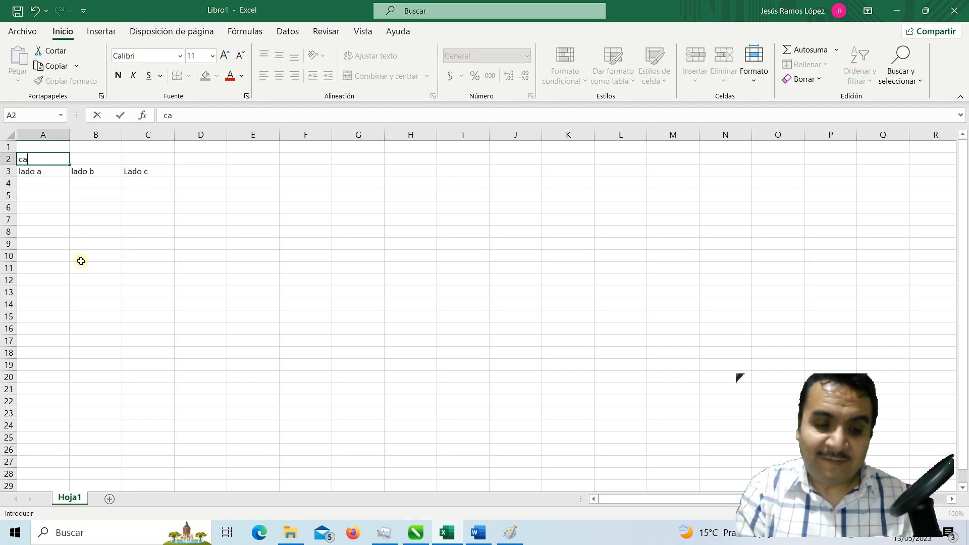
type("teto")
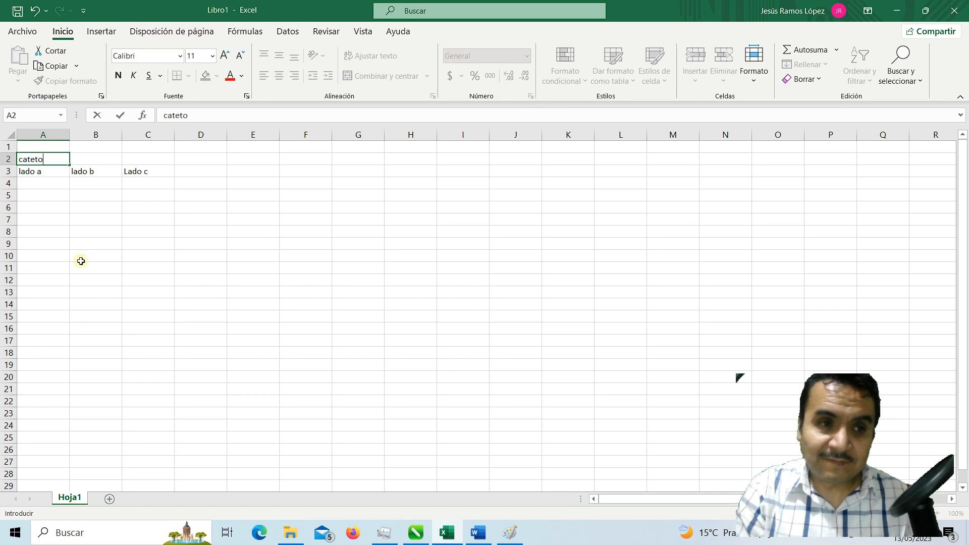
type(" a")
key("Tab")
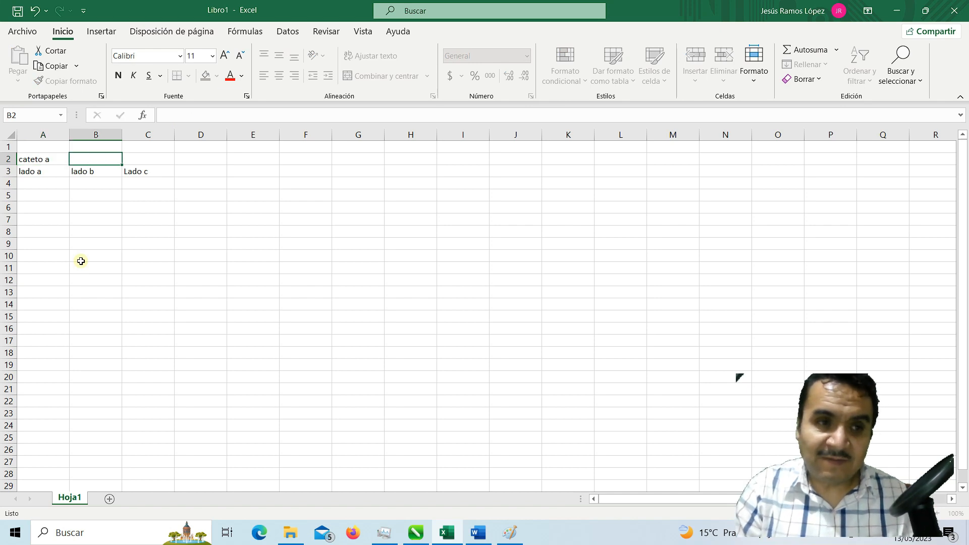
type("Ca")
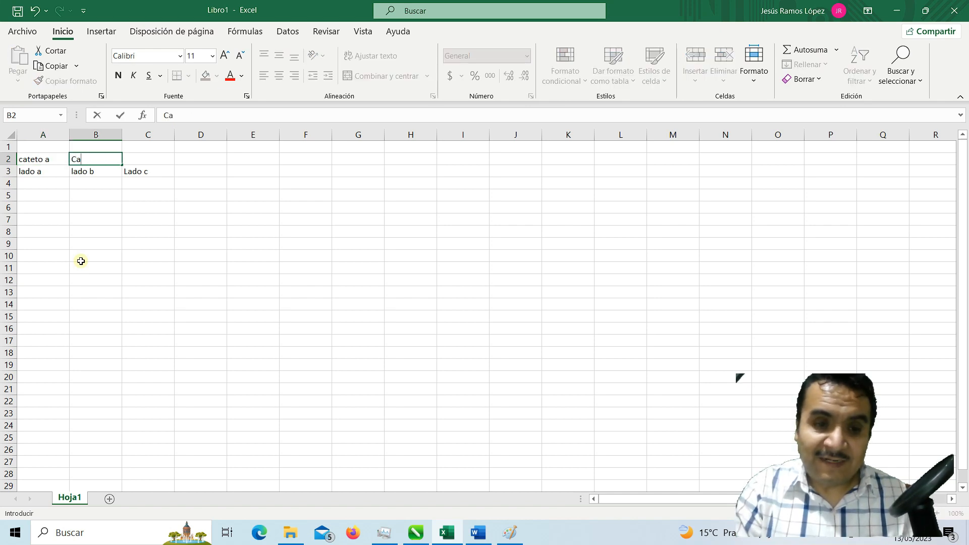
type("tero")
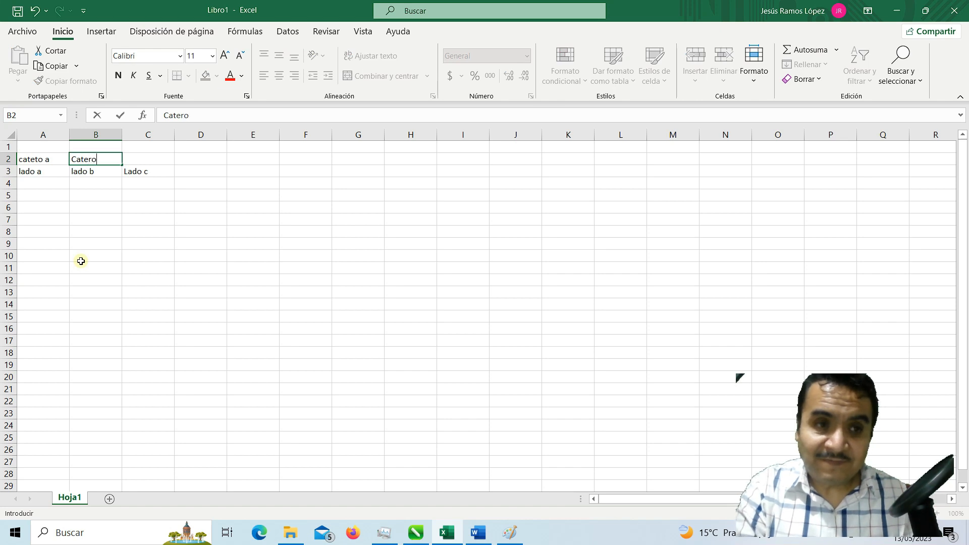
type(" b")
key("Tab")
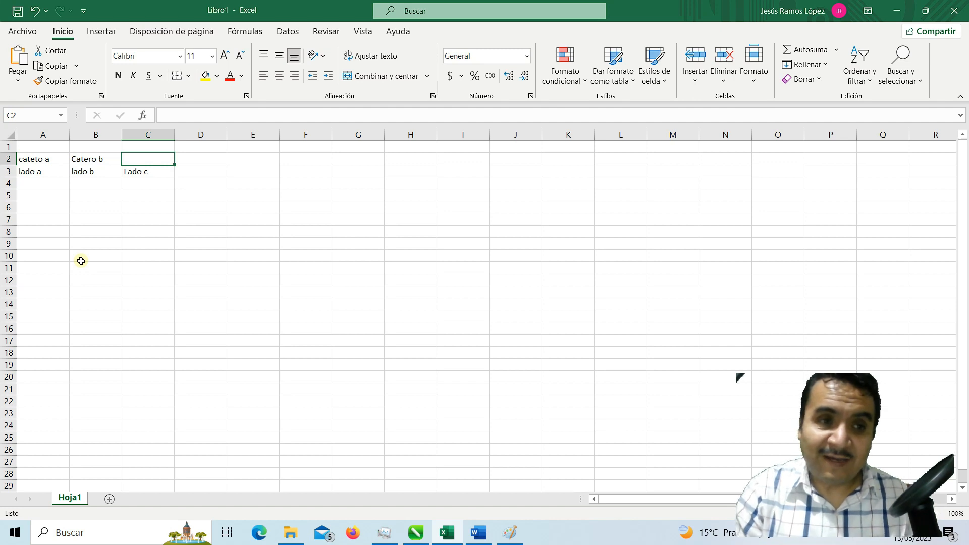
- Correct the spelling in cell B2 to "Cateto b" and select cell C2
double_click(86, 159)
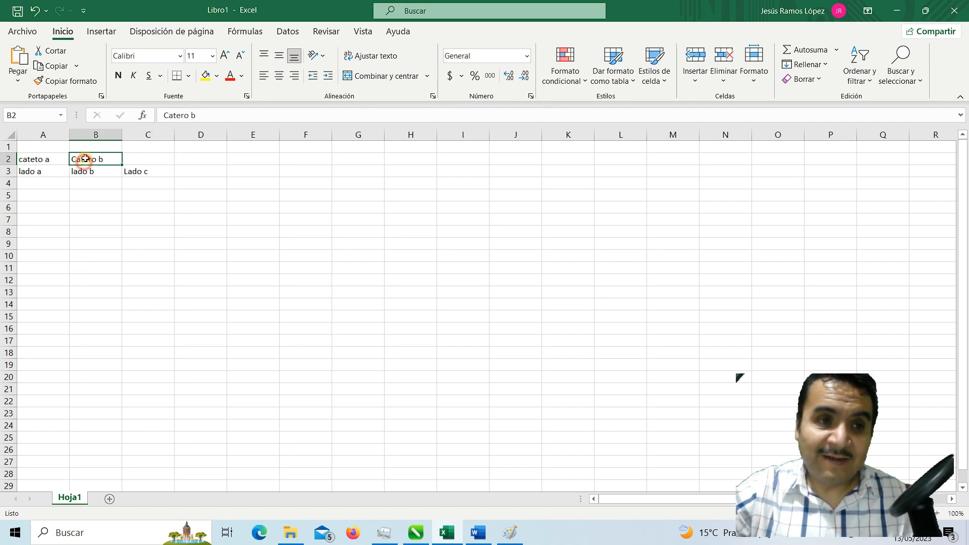
left_click(91, 159)
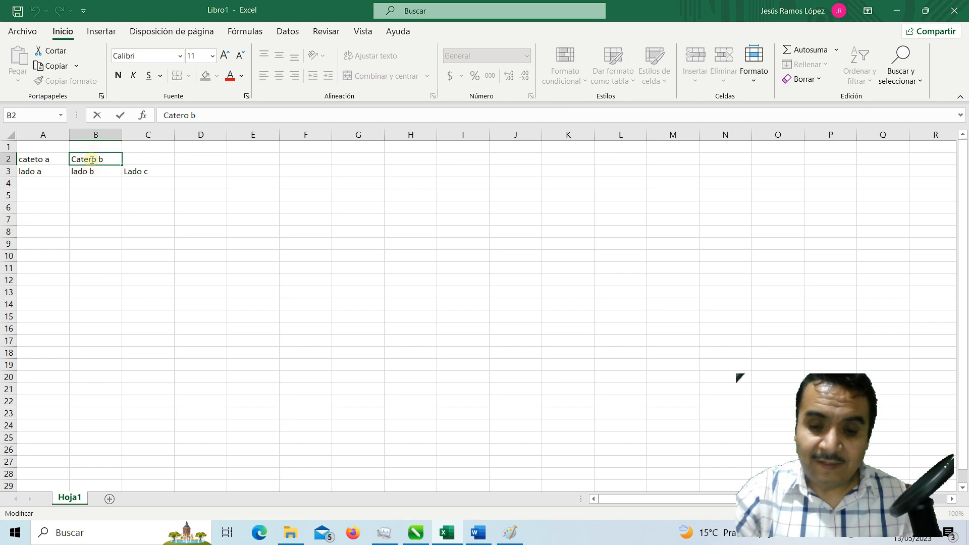
key("BackSpace")
type("t")
left_click(148, 160)
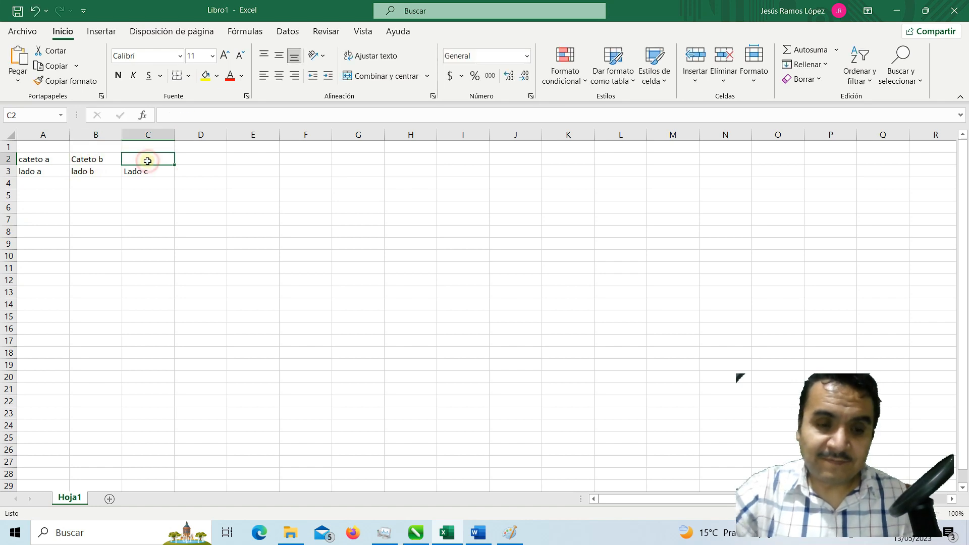
- Enter the heading "Hipotenusa" in cell C2, above "Lado c"
type("Hippo")
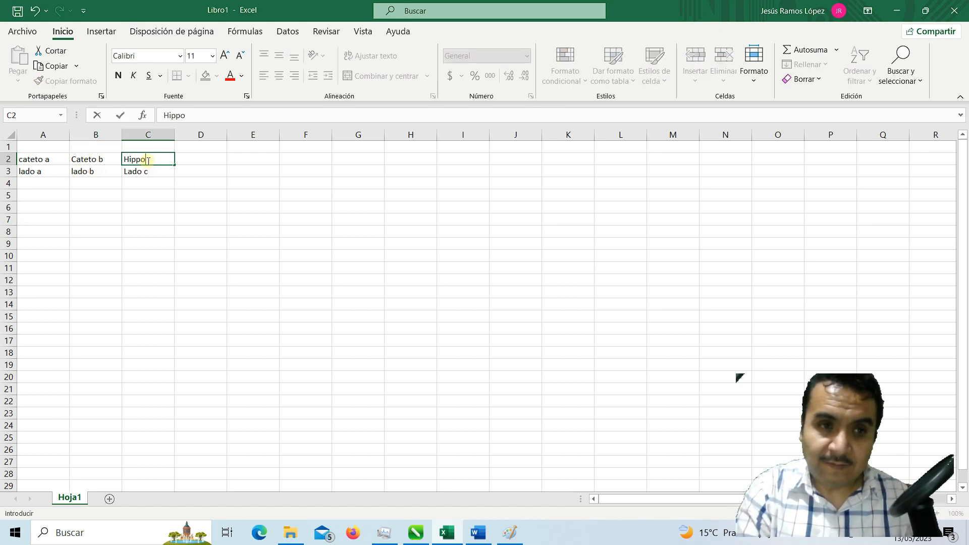
key("BackSpace")
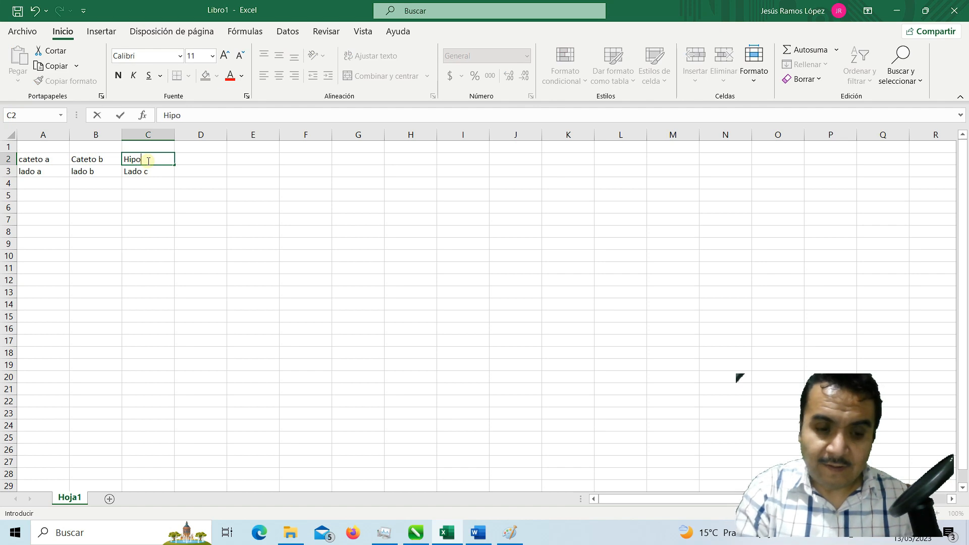
type("or")
key("BackSpace")
type("tenis")
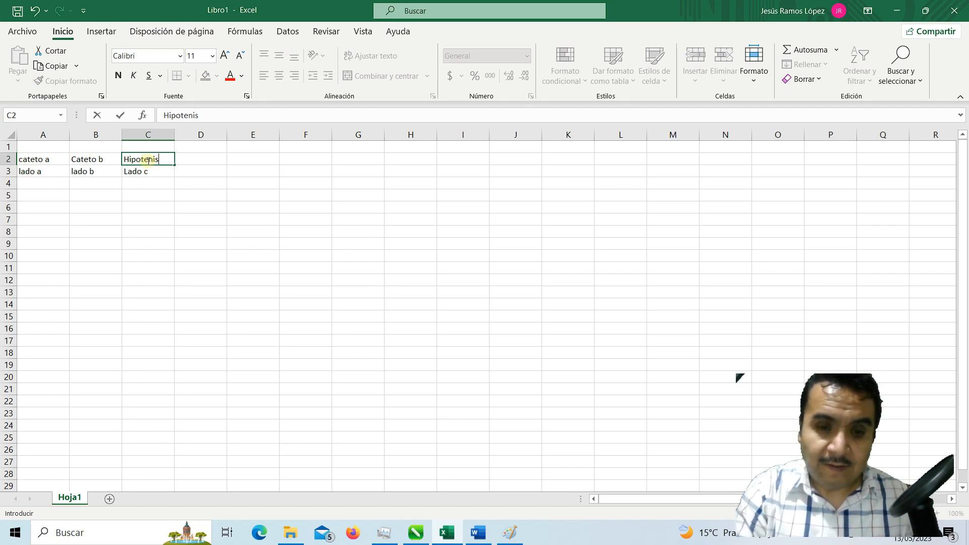
key("BackSpace")
key("BackSpace")
type("sa")
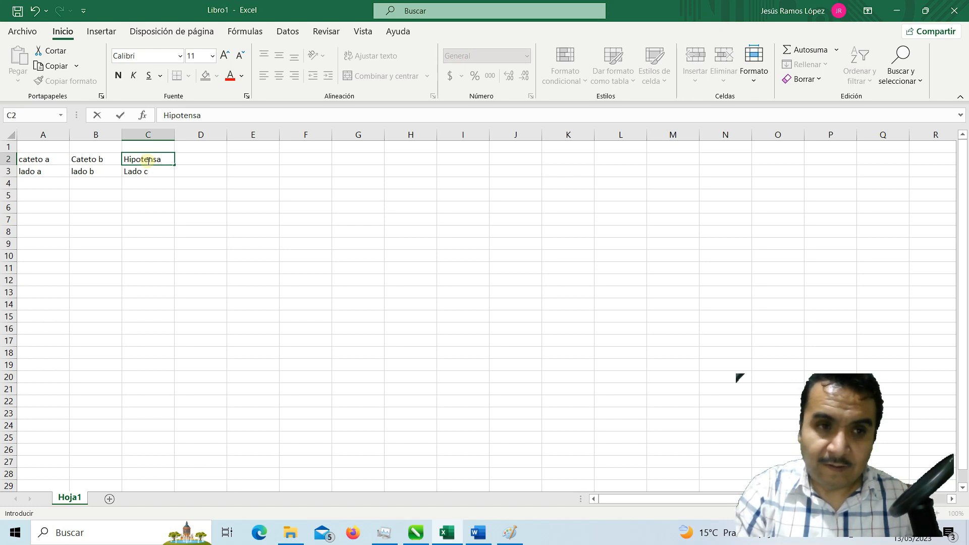
key("BackSpace")
key("BackSpace")
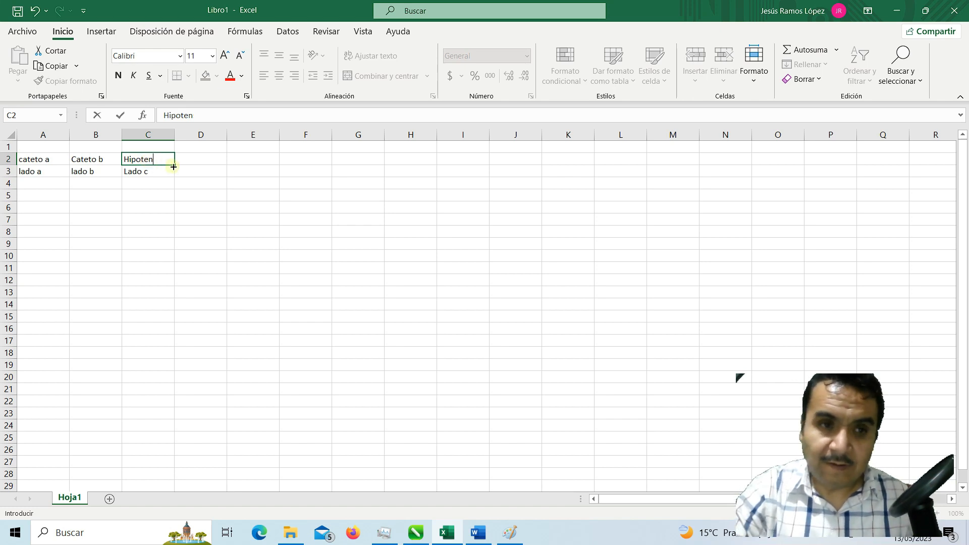
type("usa")
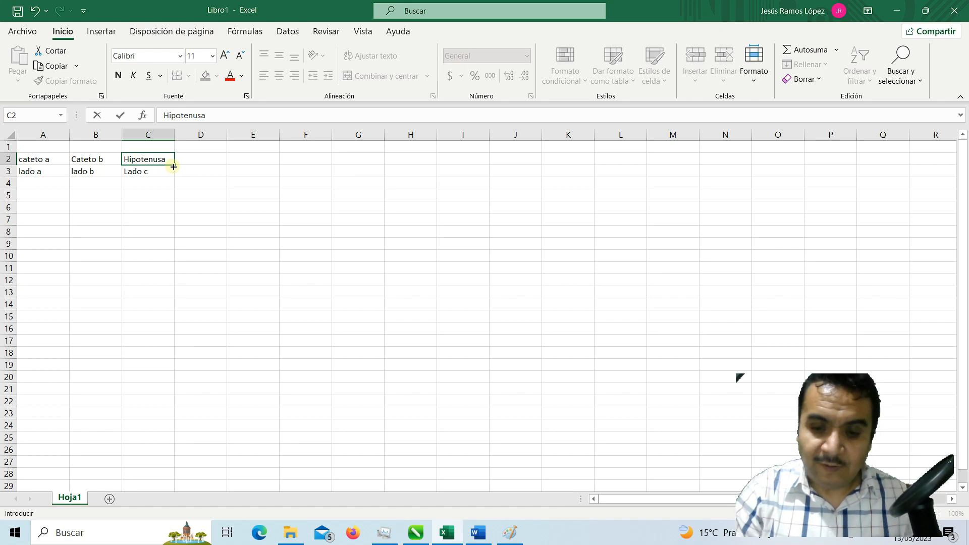
key("Return")
left_click(38, 159)
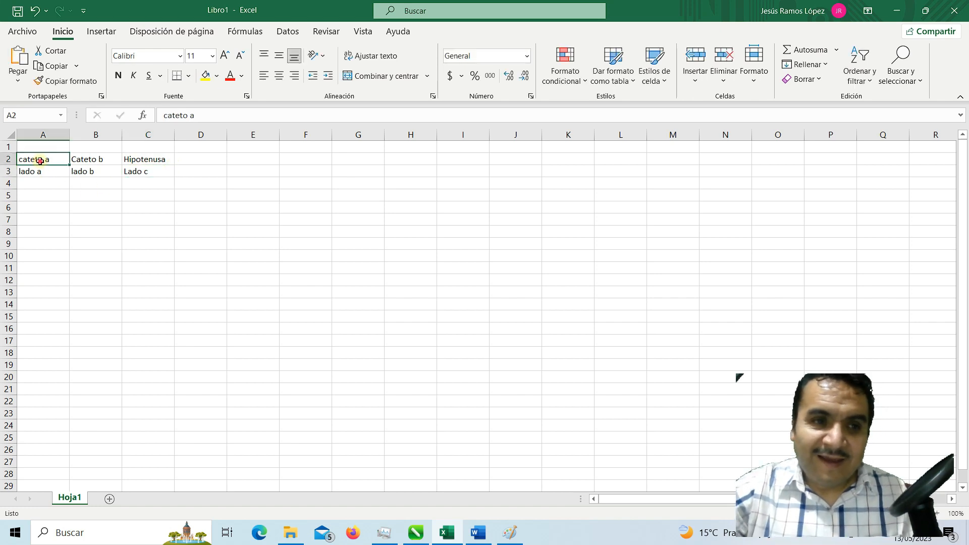
left_click(135, 159)
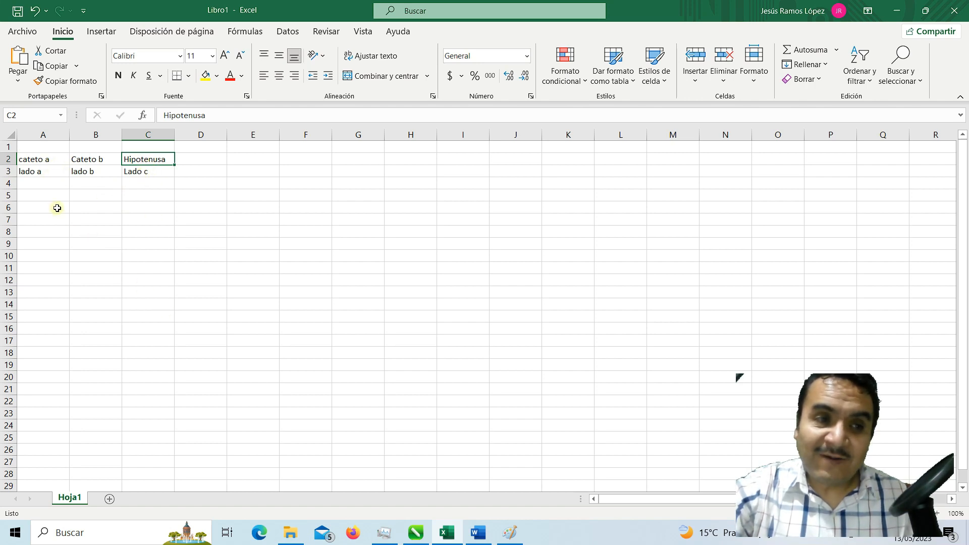
- Enter the leg lengths 6 in cell A4 and 8 in cell B4
left_click(34, 183)
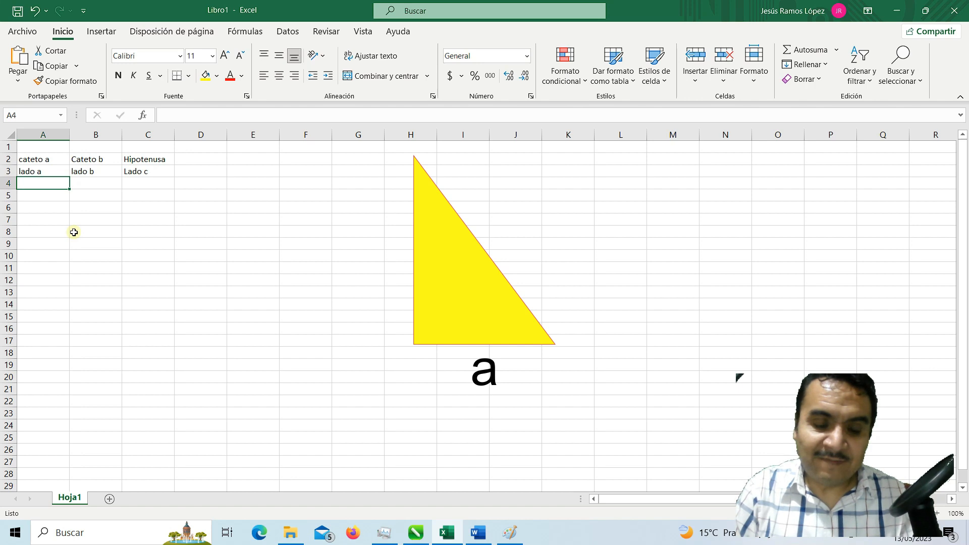
type("6")
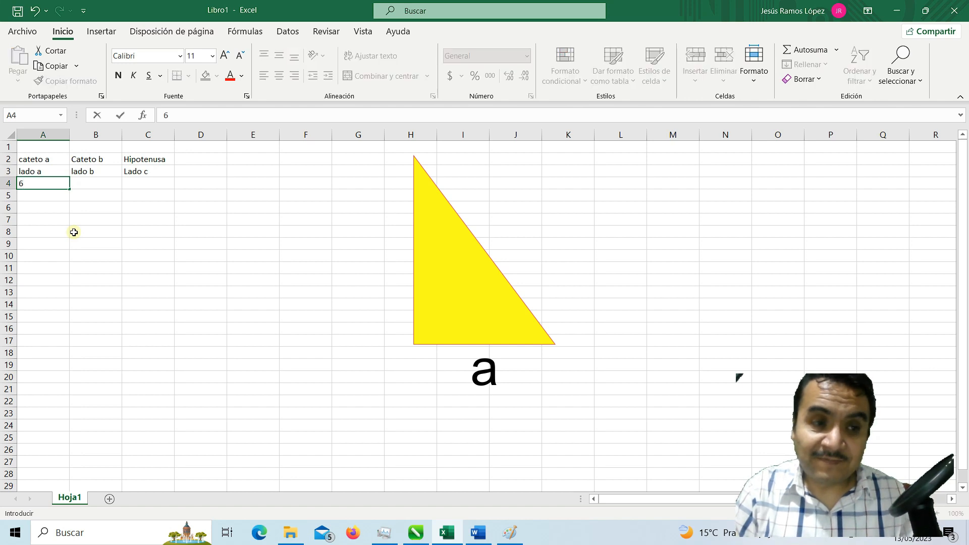
key("Tab")
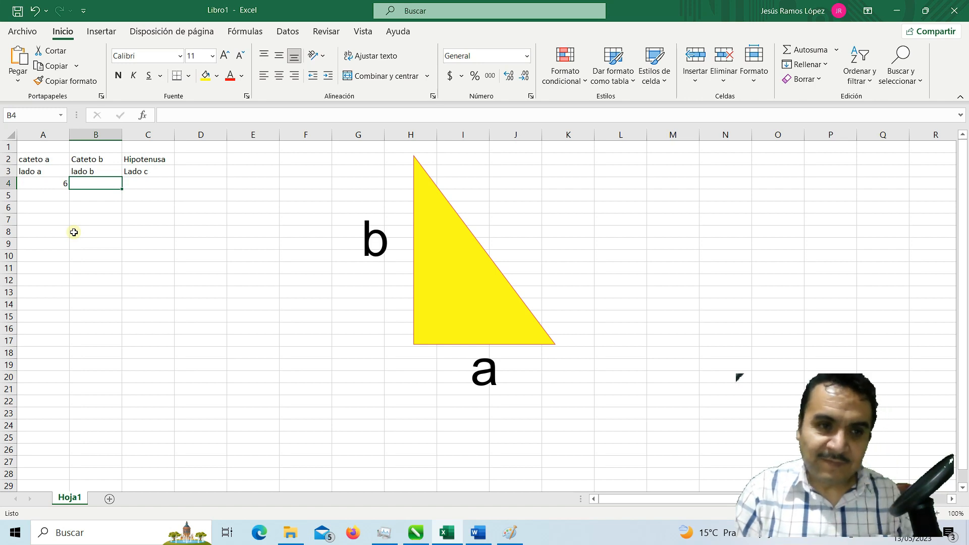
type("8")
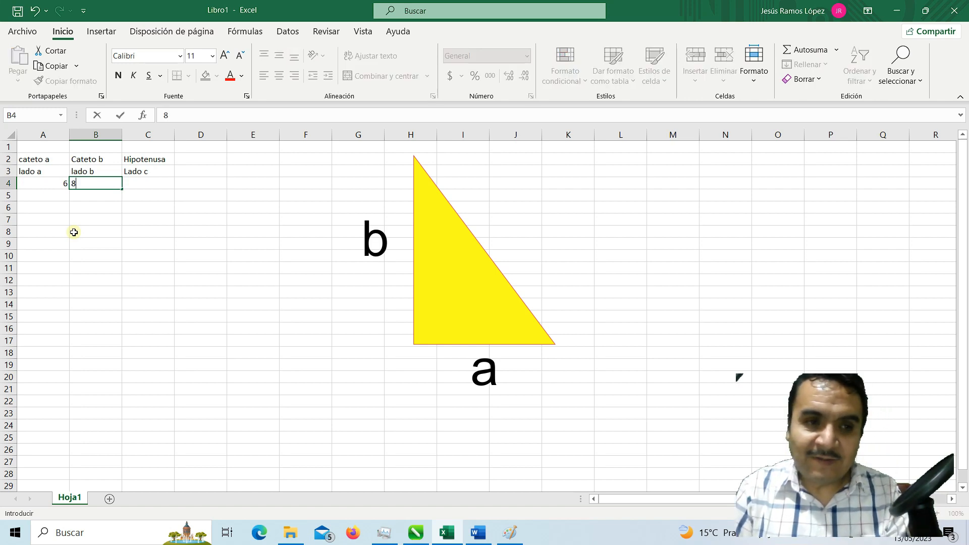
key("Tab")
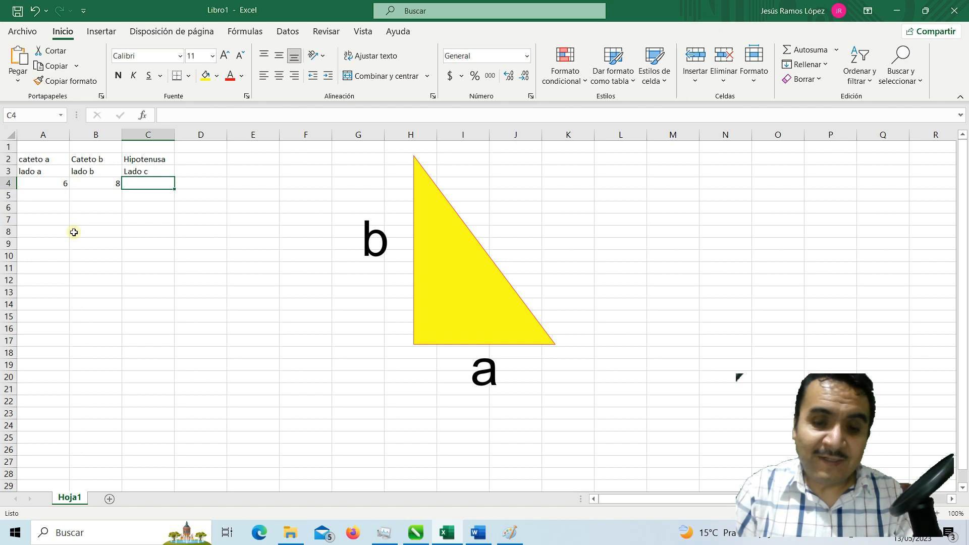
type("x")
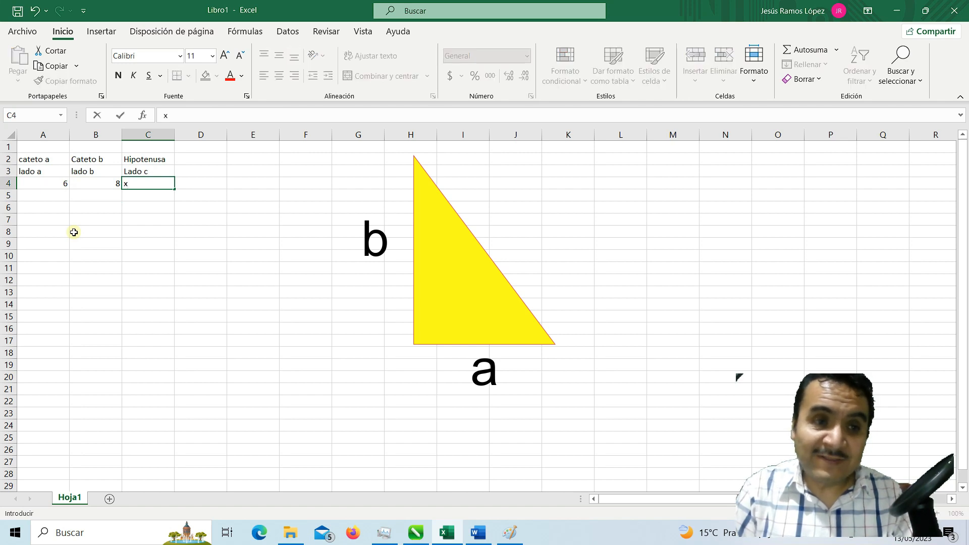
key("Return")
key("Up")
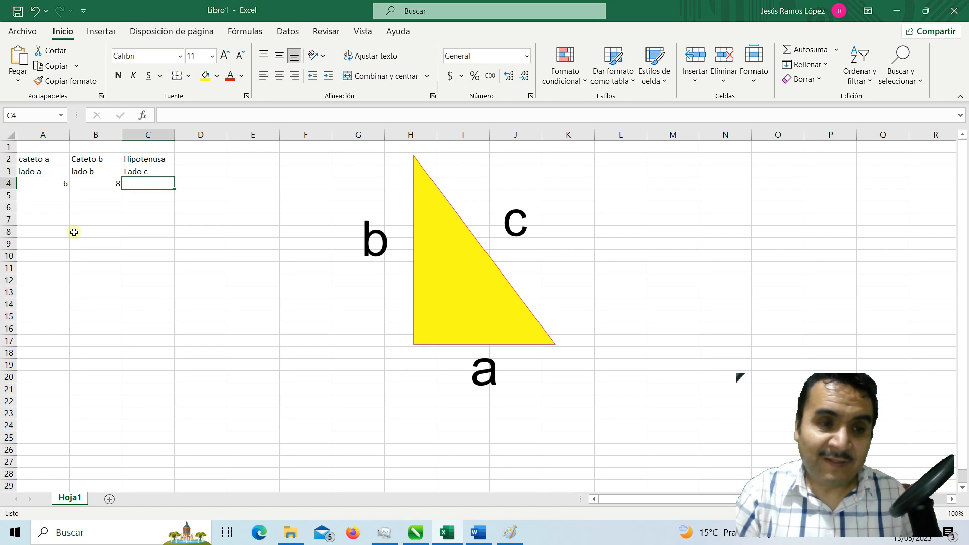
- Square side a in cell A6 with the formula =A4^2
key("Down")
key("Left")
key("Left")
key("Down")
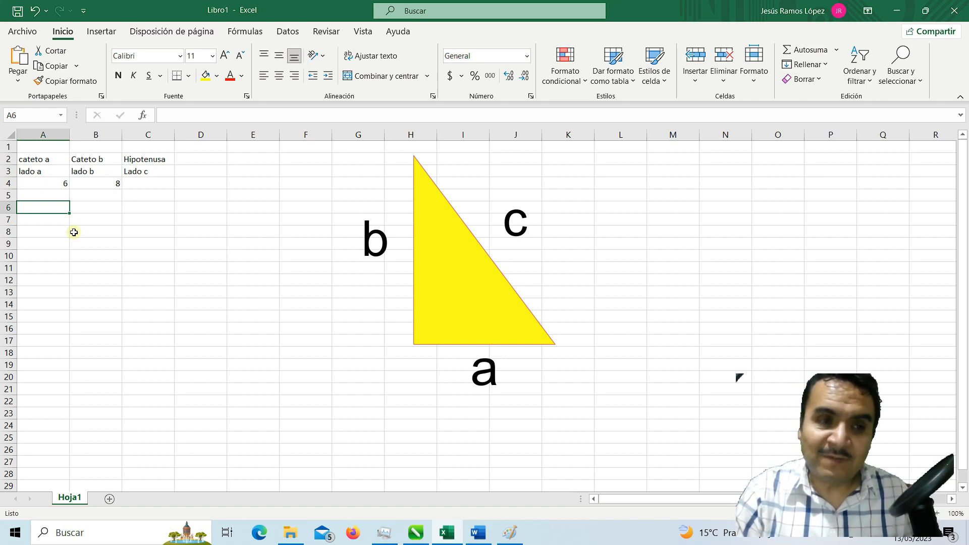
type("=")
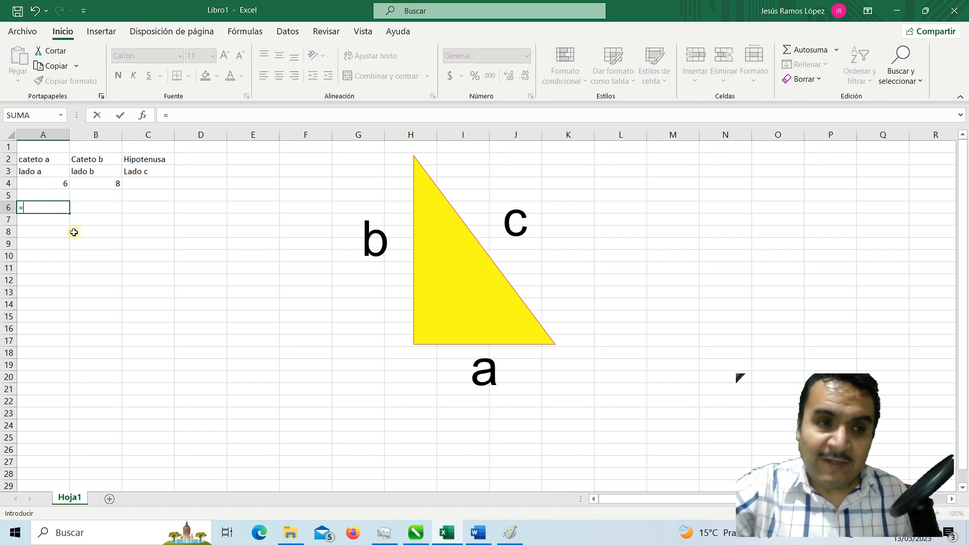
left_click(37, 184)
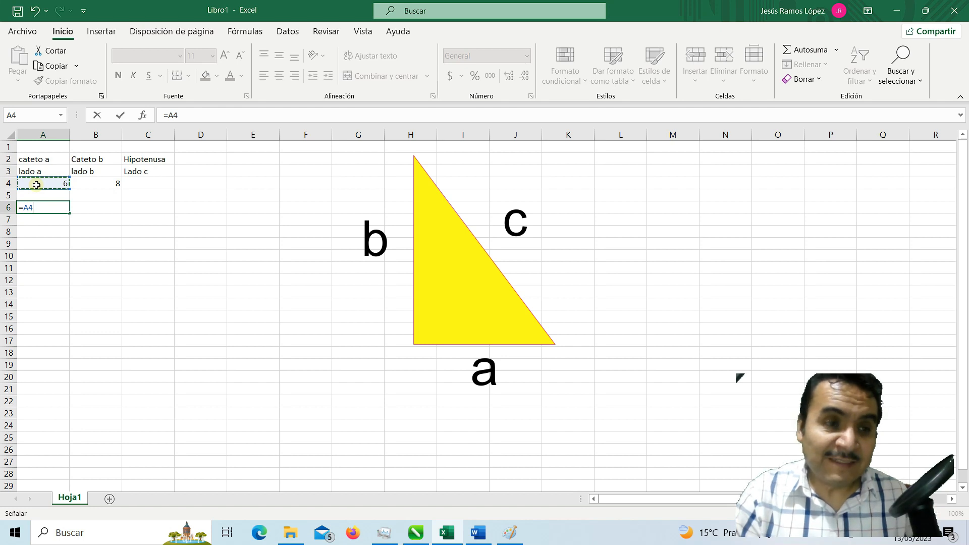
type("^")
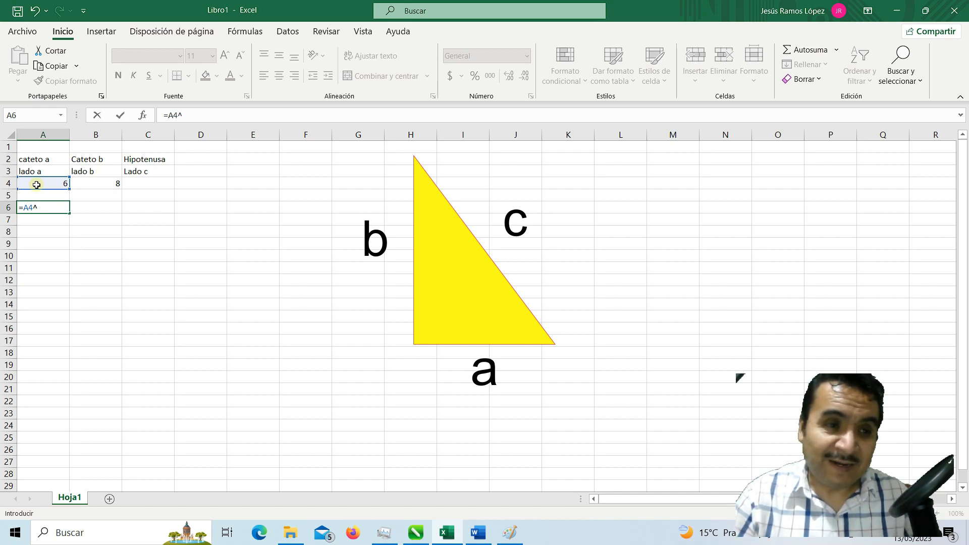
type("2")
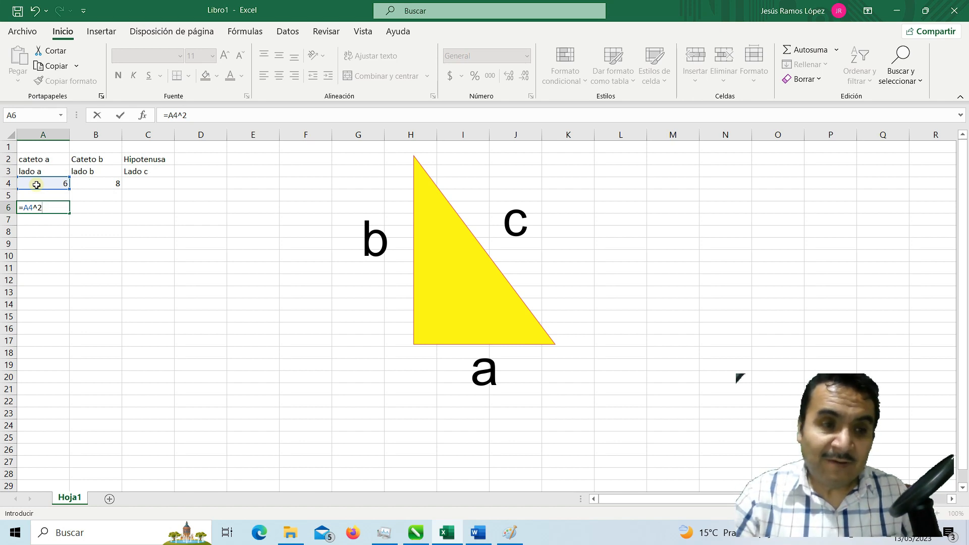
key("Return")
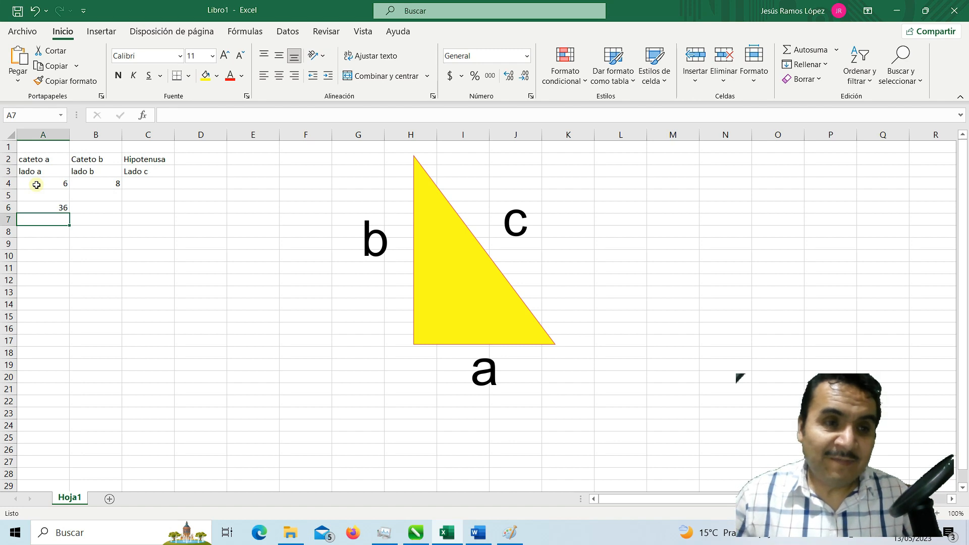
- Square side b in cell B6 with the formula =B4^2
key("Up")
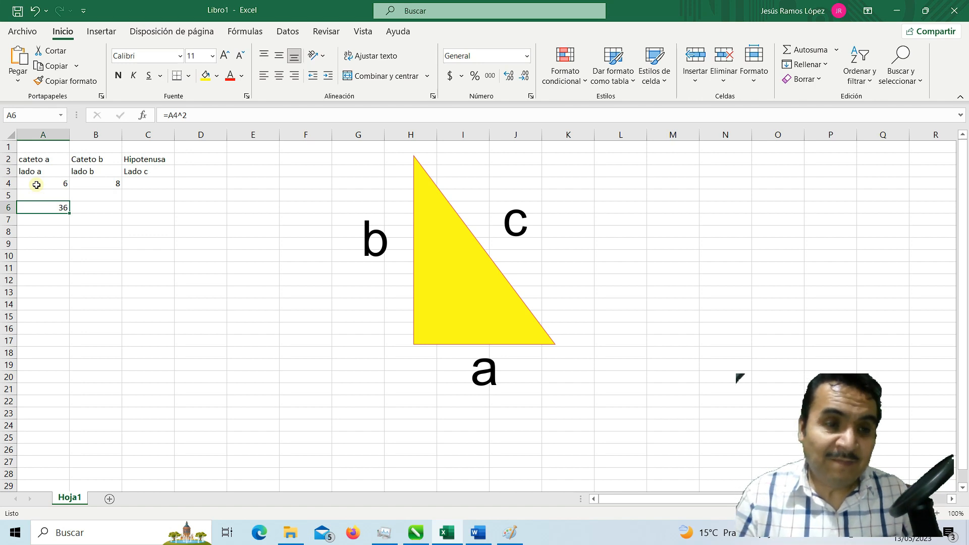
key("Right")
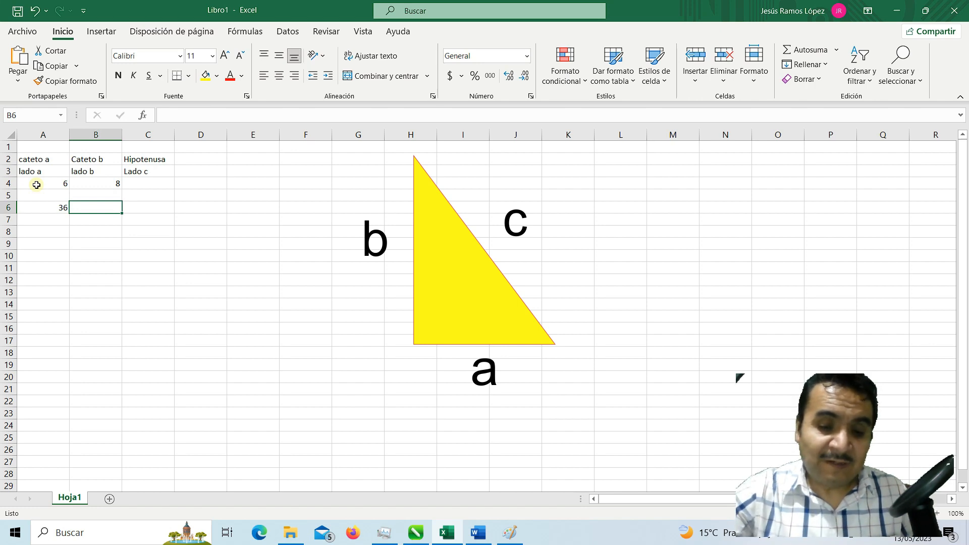
type("=")
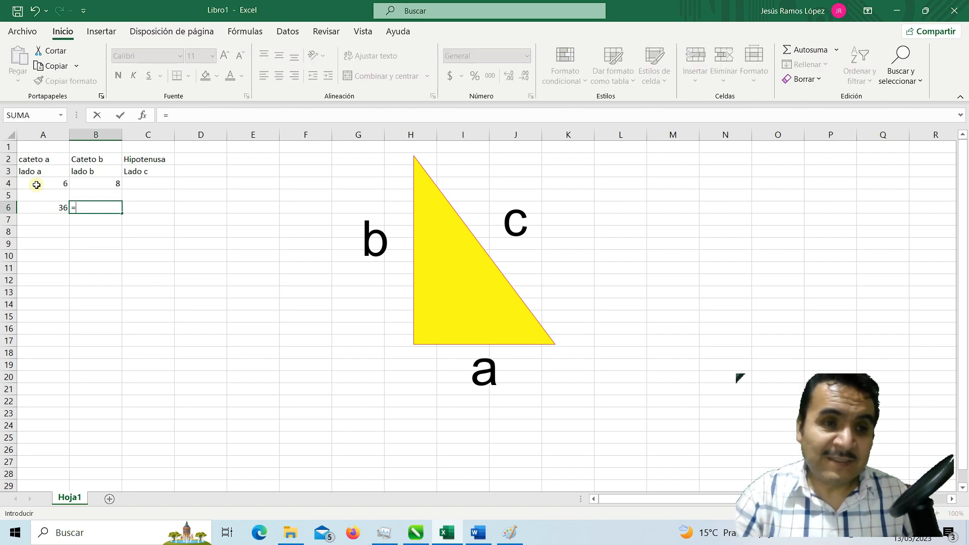
left_click(95, 185)
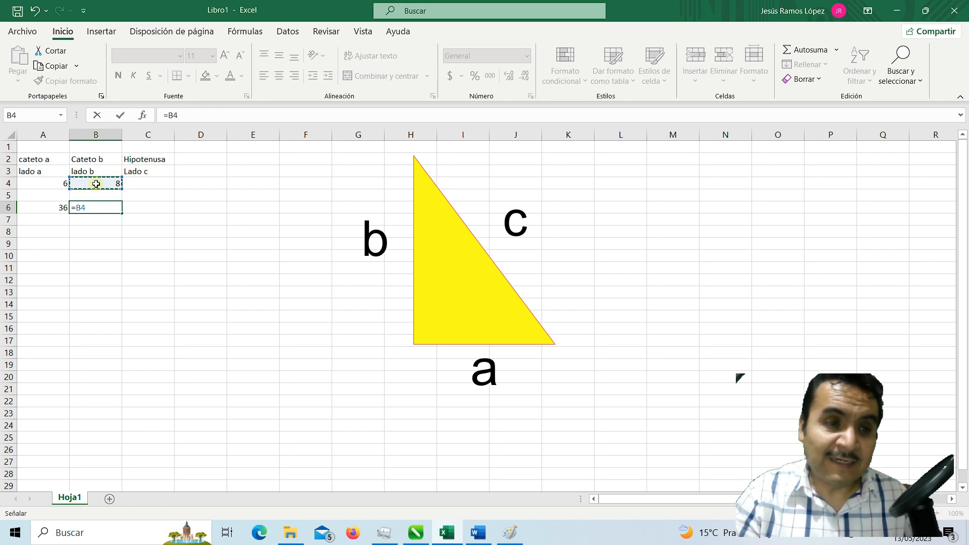
type("^")
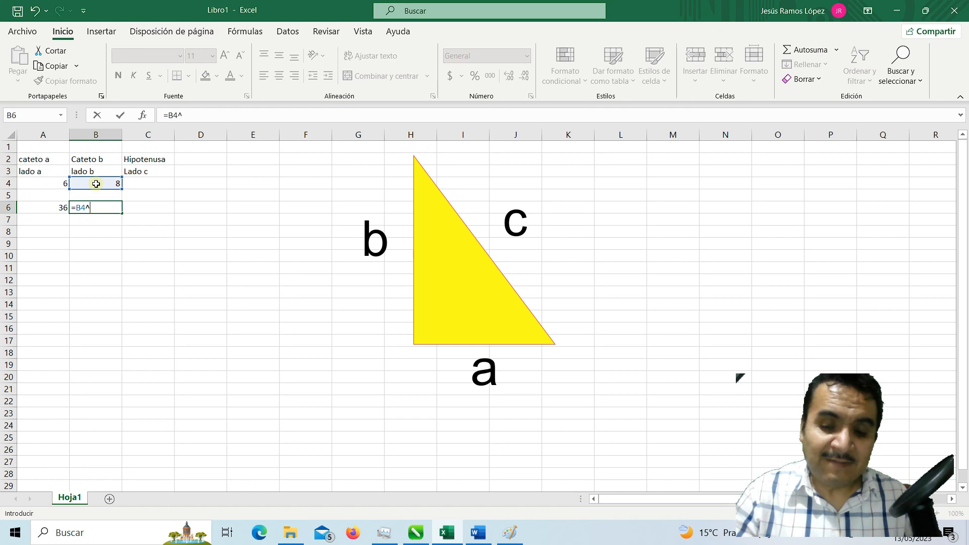
type("2")
key("Return")
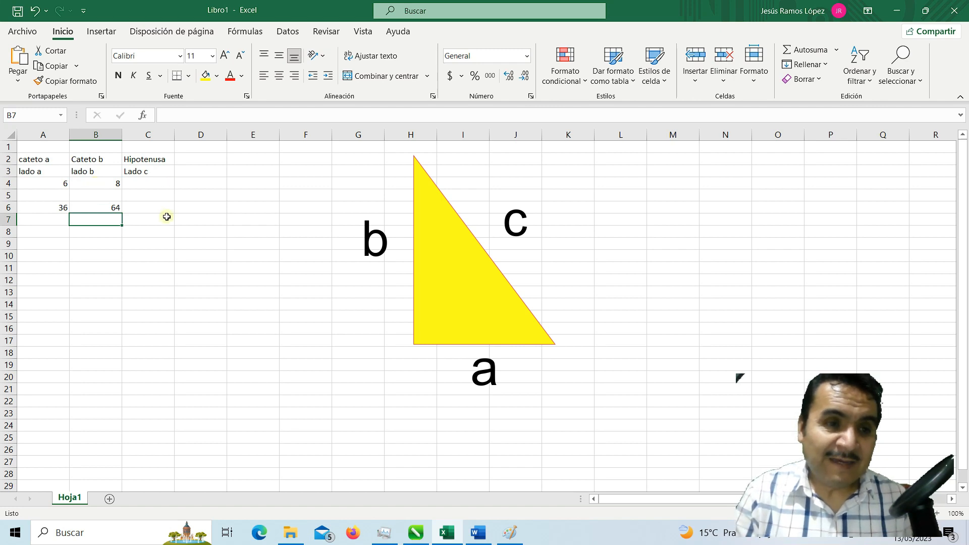
- Add the two squared legs in cell C6 with the formula =A6+B6
left_click(148, 210)
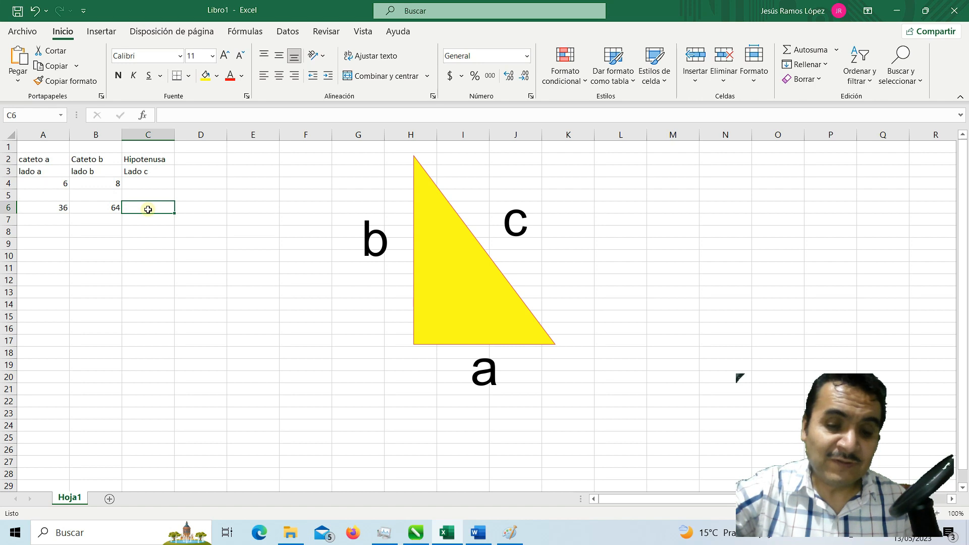
type("=")
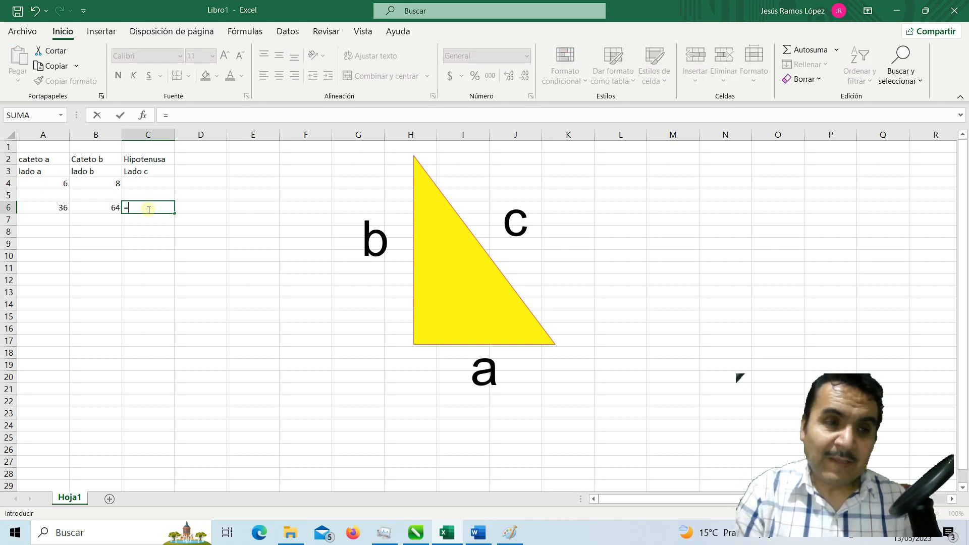
left_click(46, 209)
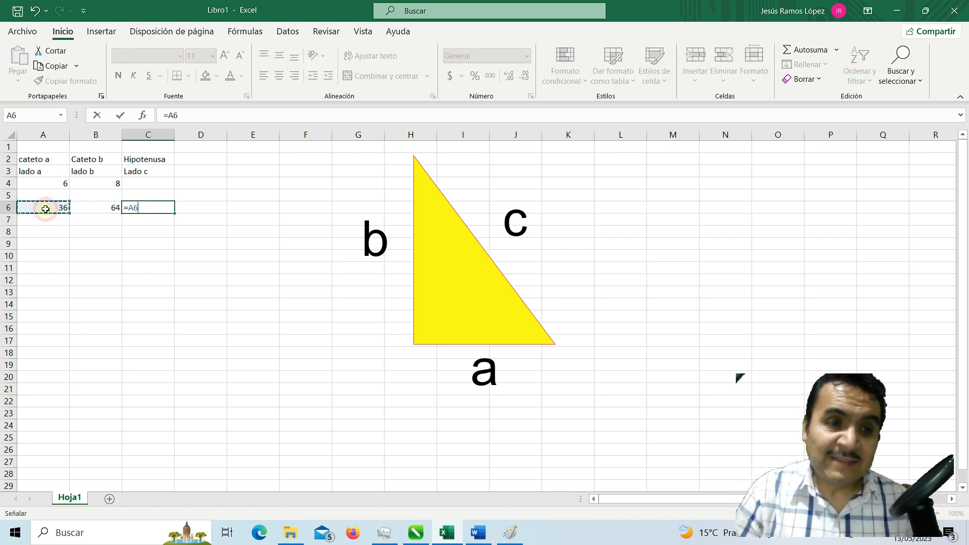
type("+")
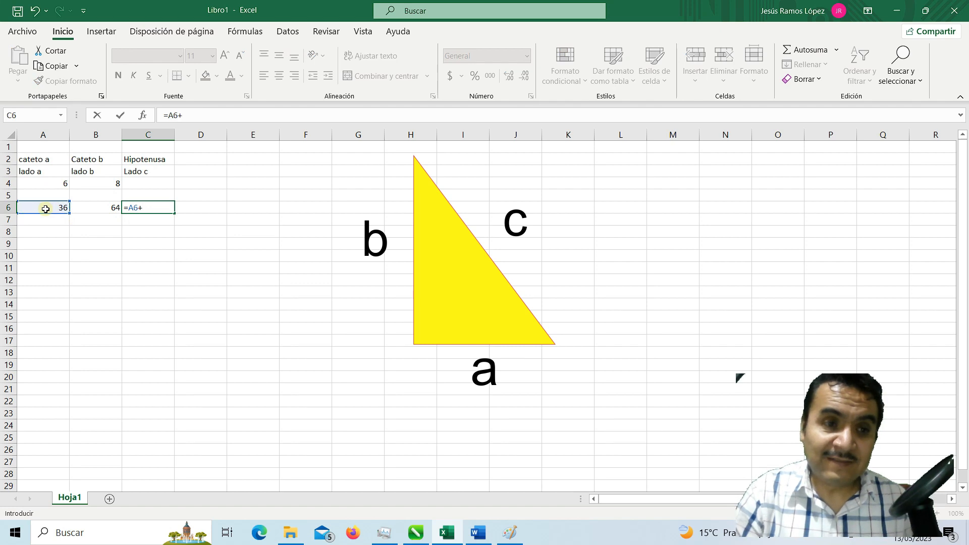
left_click(94, 208)
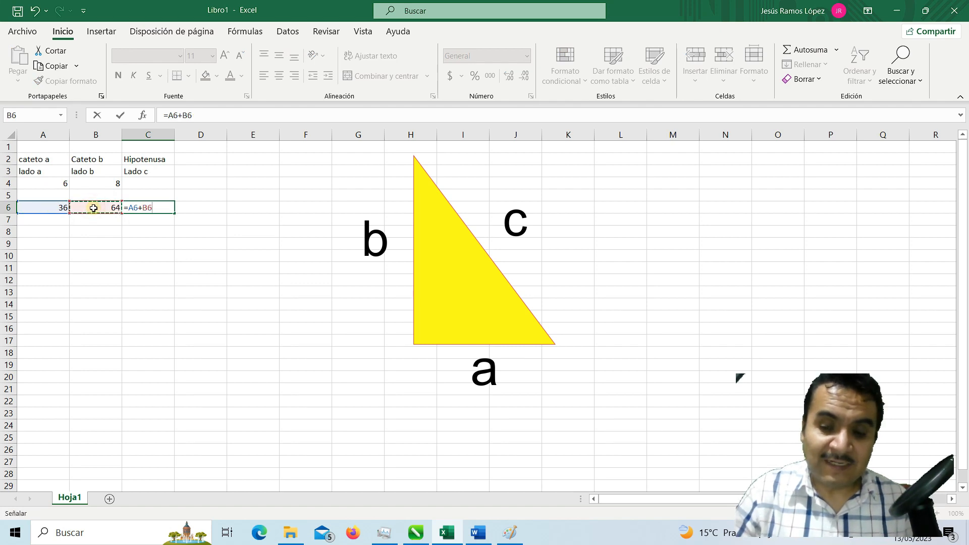
key("Return")
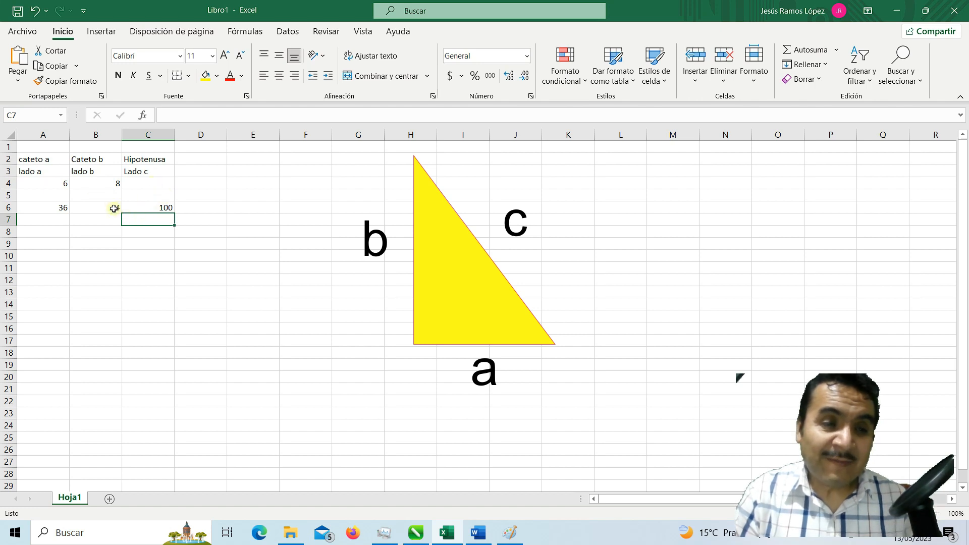
- Calculate the hypotenuse in cell C4 with the square root formula =RAIZ(C6)
left_click(143, 209)
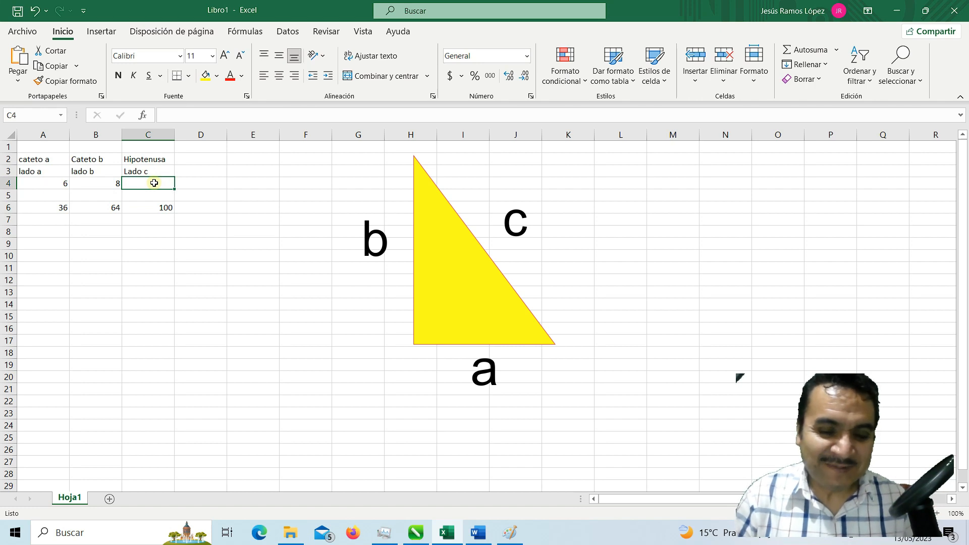
type("=")
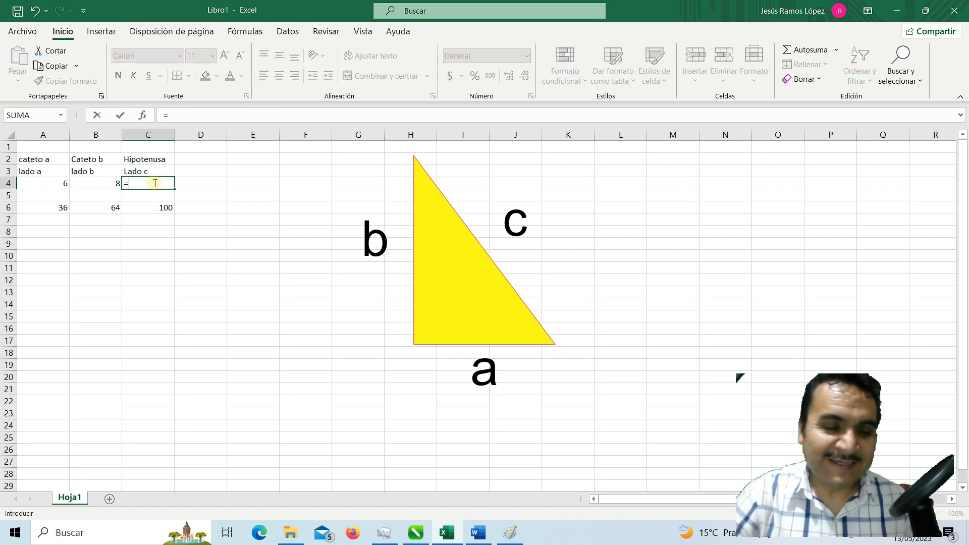
type("r")
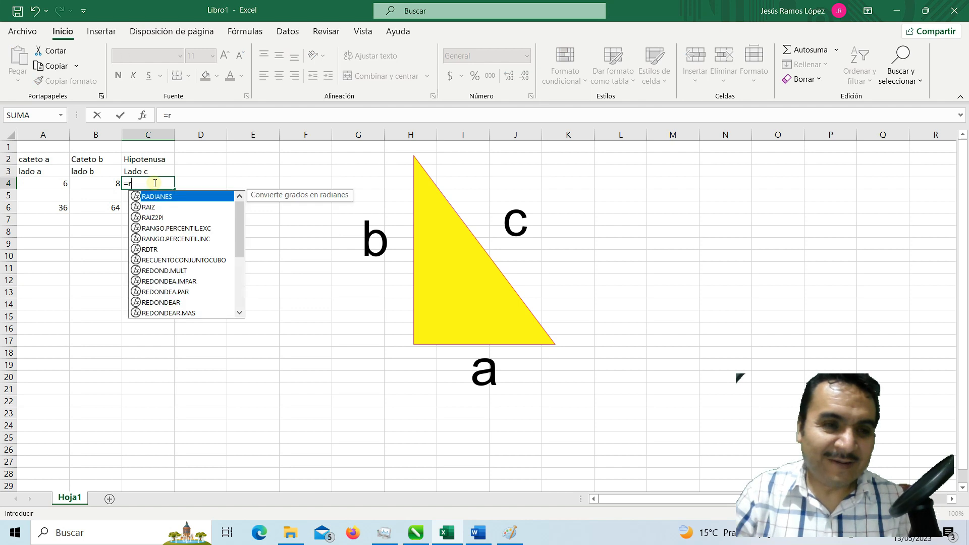
type("aiz")
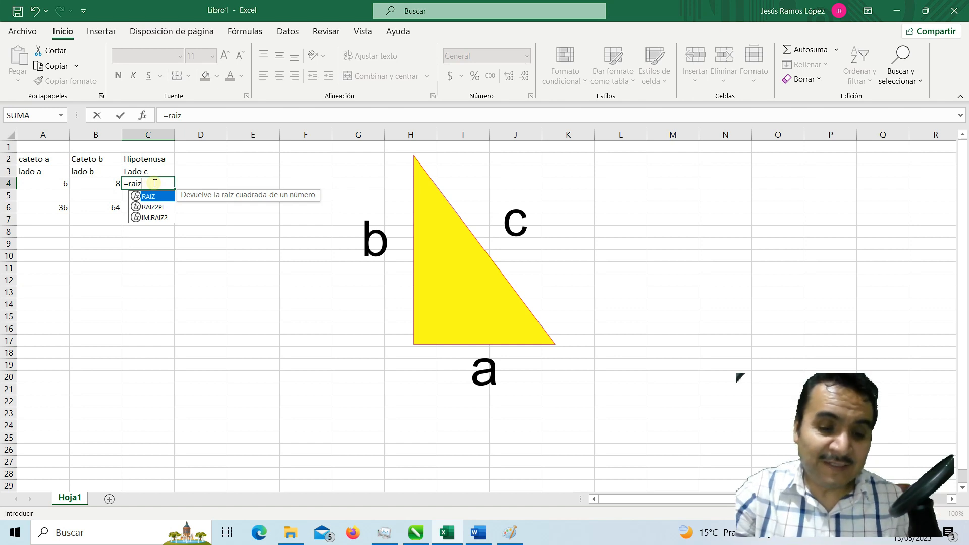
type("(")
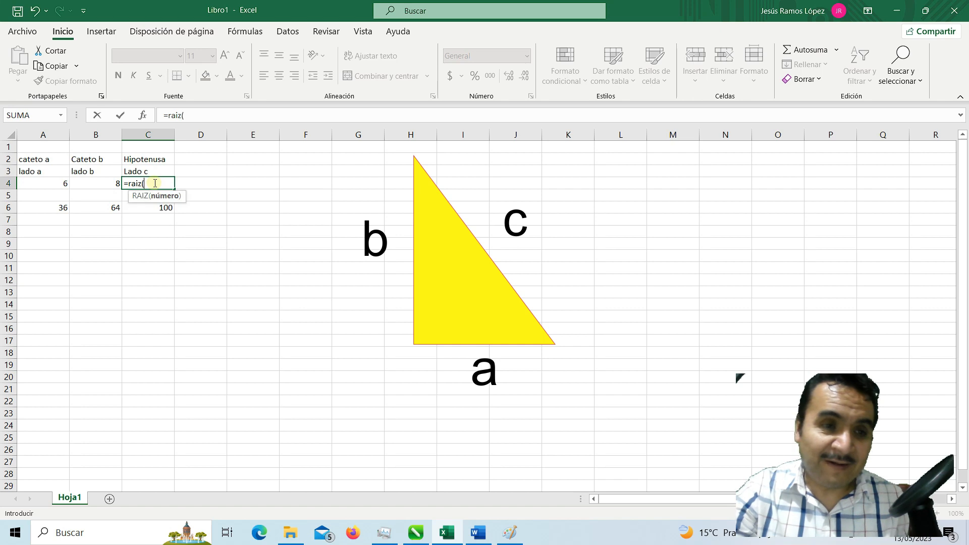
left_click(139, 208)
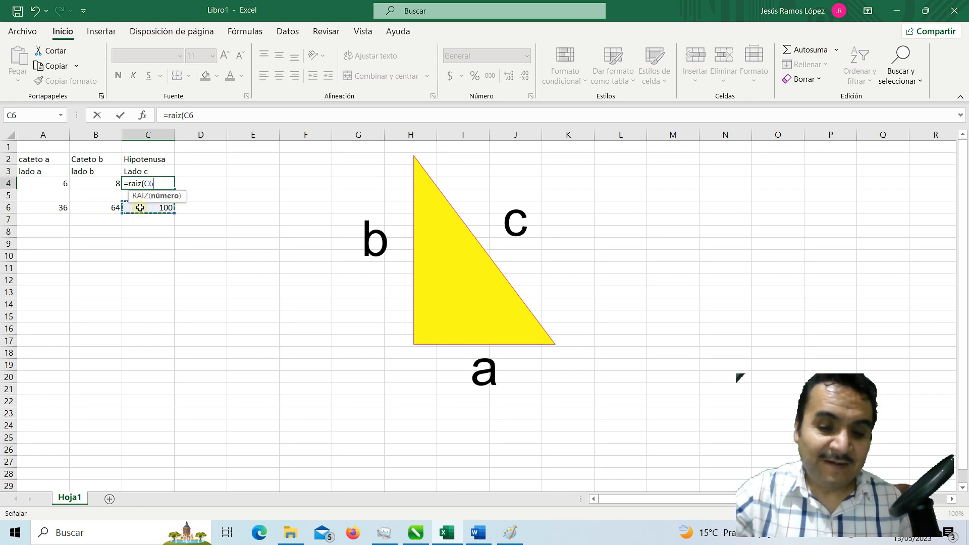
type(")")
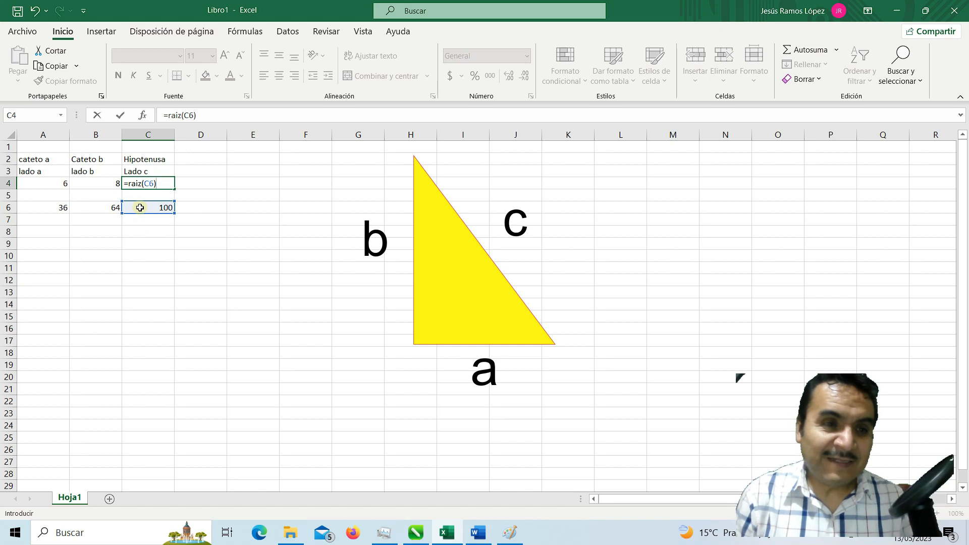
key("Return")
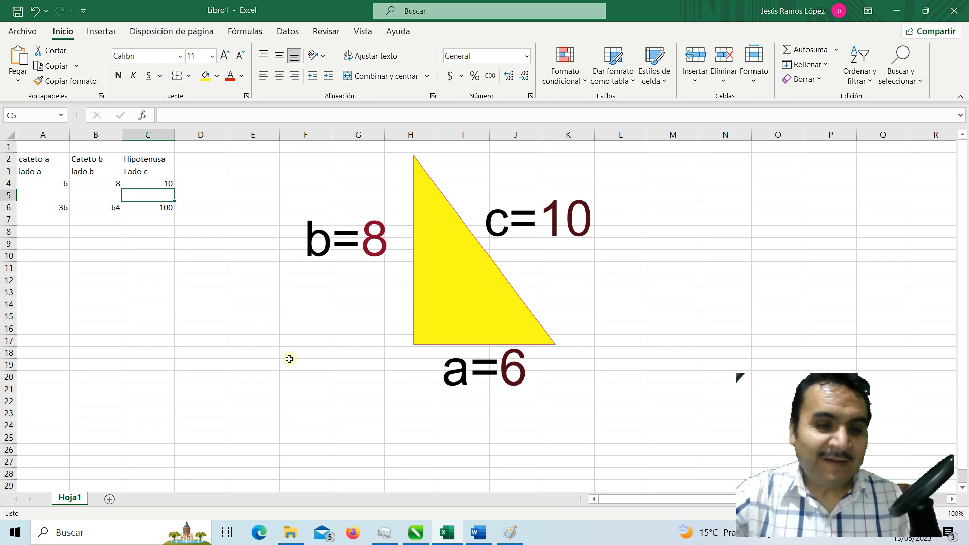
- Switch to CorelDRAW and add a parallel dimension along side b of the standalone yellow triangle, just outside the edge
left_click(417, 534)
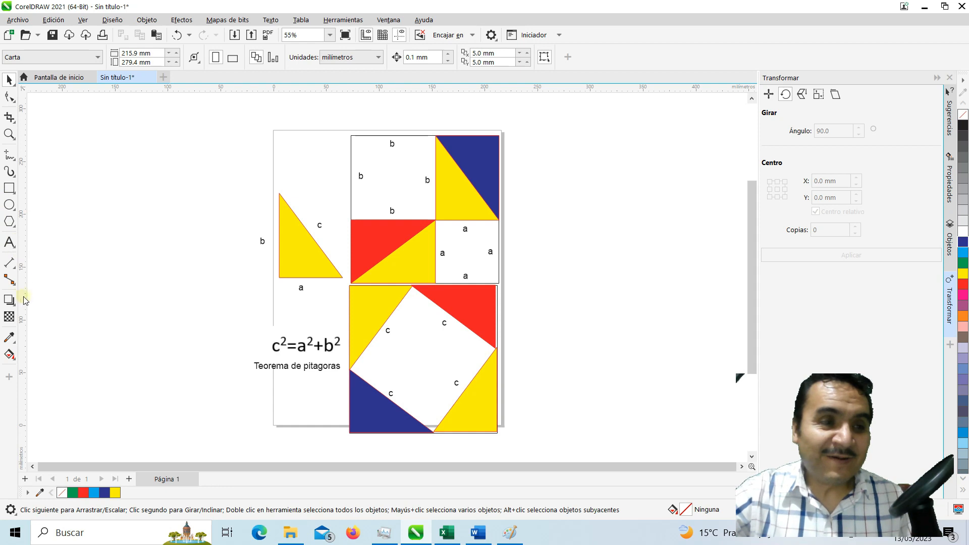
left_click(11, 266)
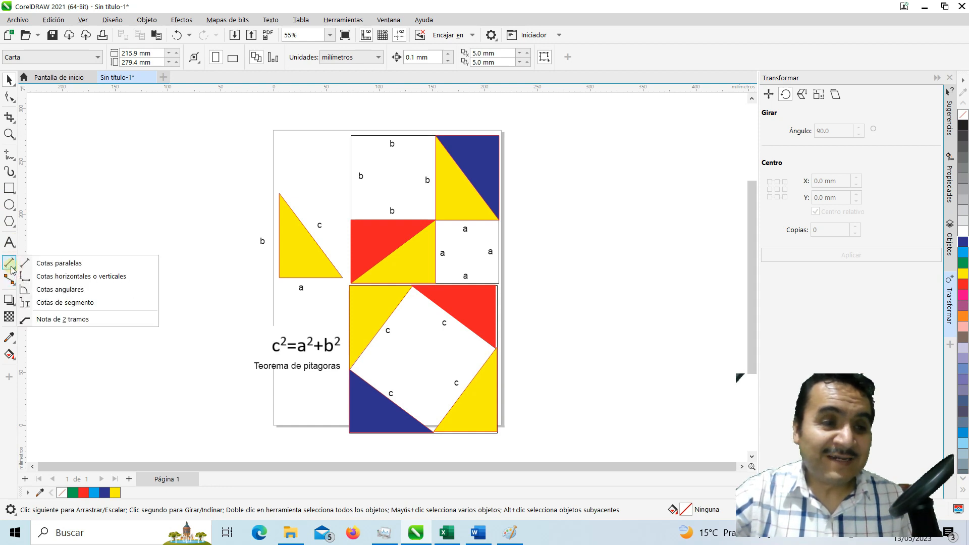
left_click(47, 263)
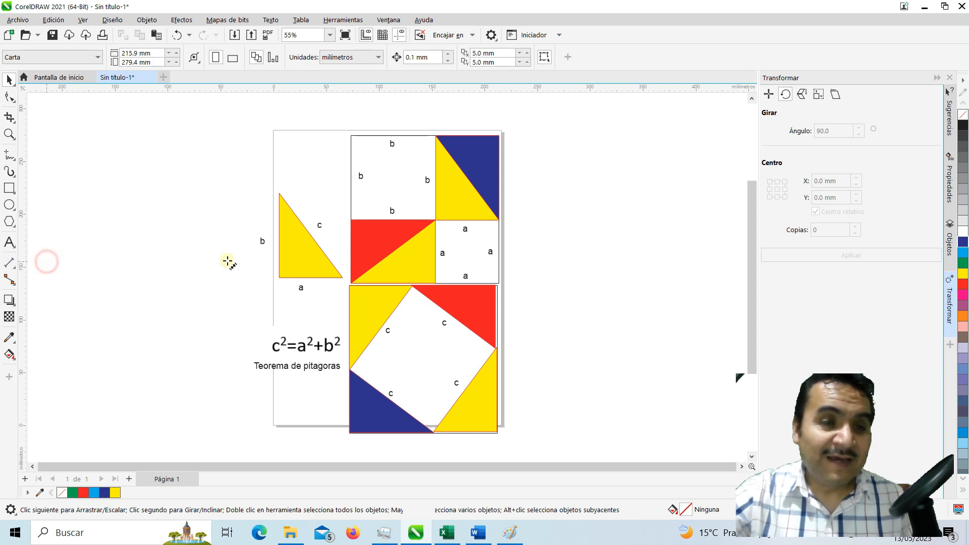
scroll(284, 201, "up", 1)
scroll(284, 201, "up", 3)
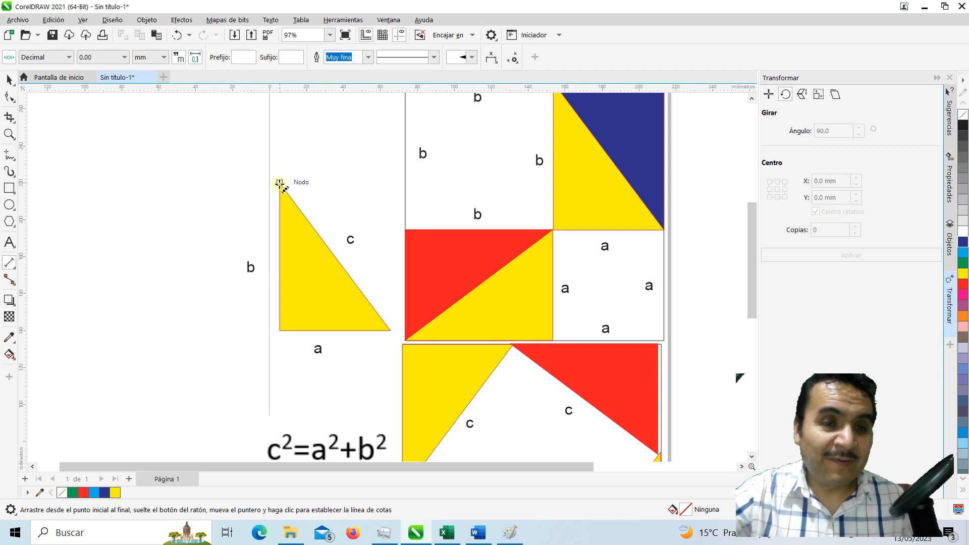
left_click_drag(280, 184, 280, 330)
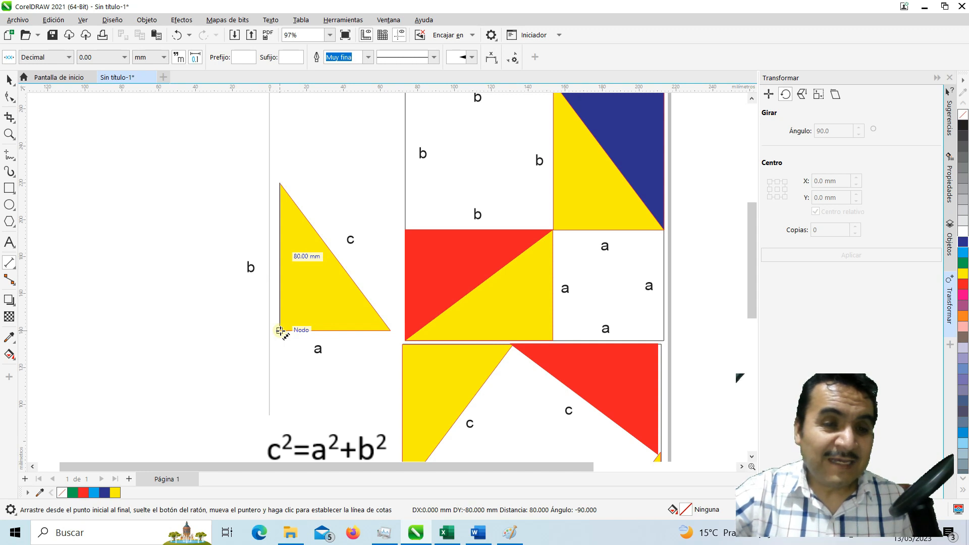
left_click_drag(280, 330, 280, 331)
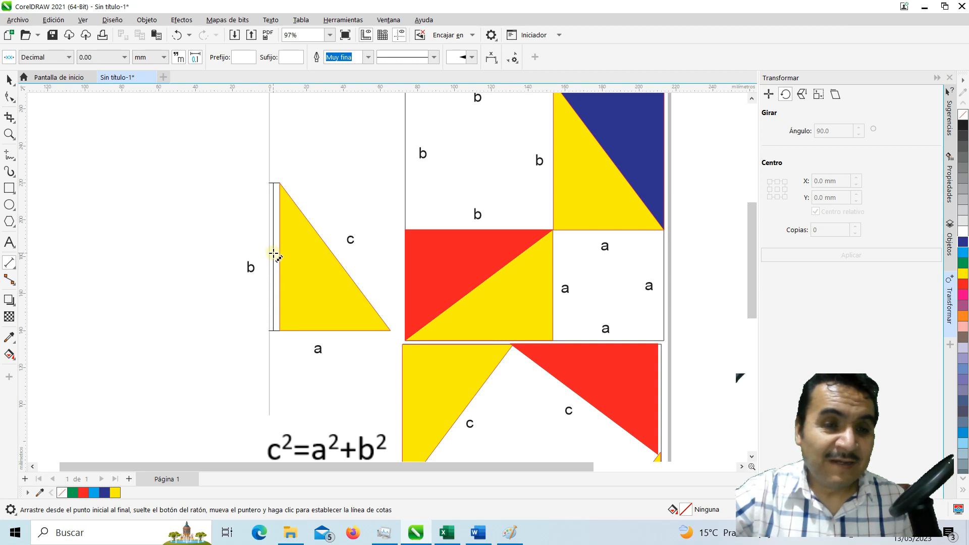
left_click(274, 255)
scroll(271, 276, "up", 2)
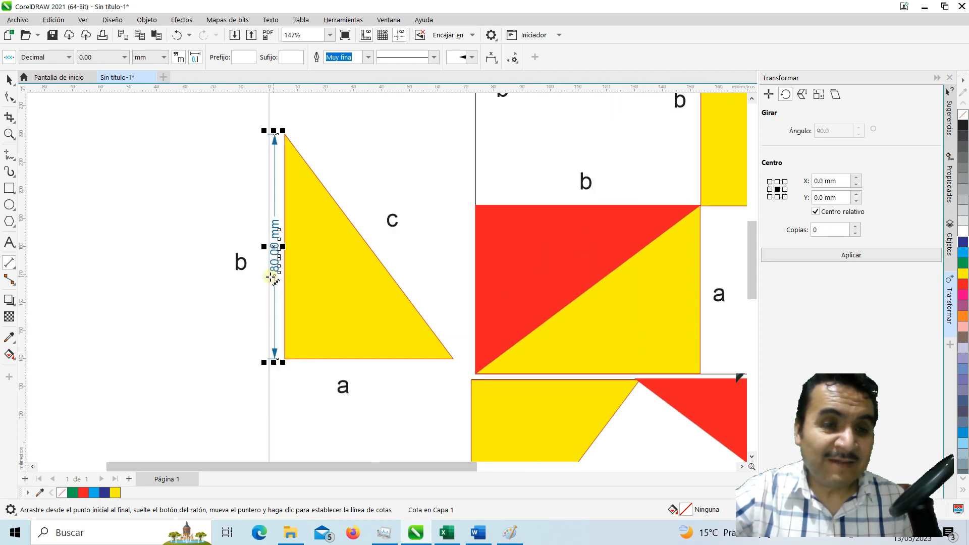
scroll(271, 277, "up", 1)
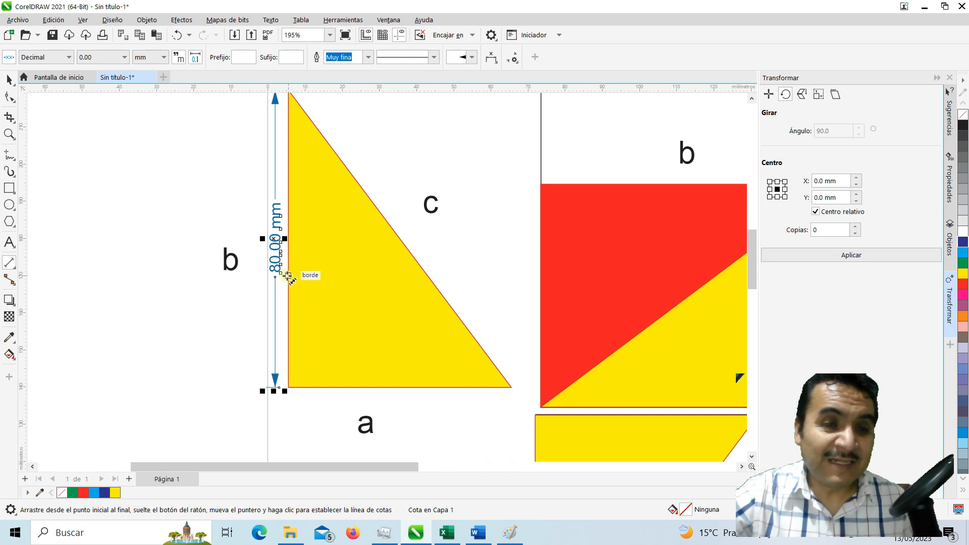
- Dimension side a of the standalone yellow triangle, placing the dimension line just below the base
scroll(286, 276, "down", 2)
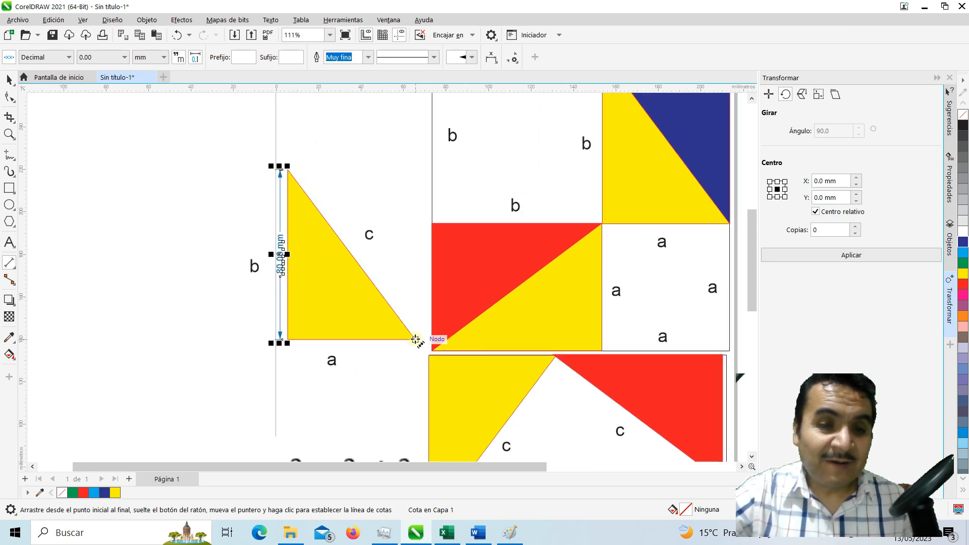
left_click_drag(415, 339, 290, 340)
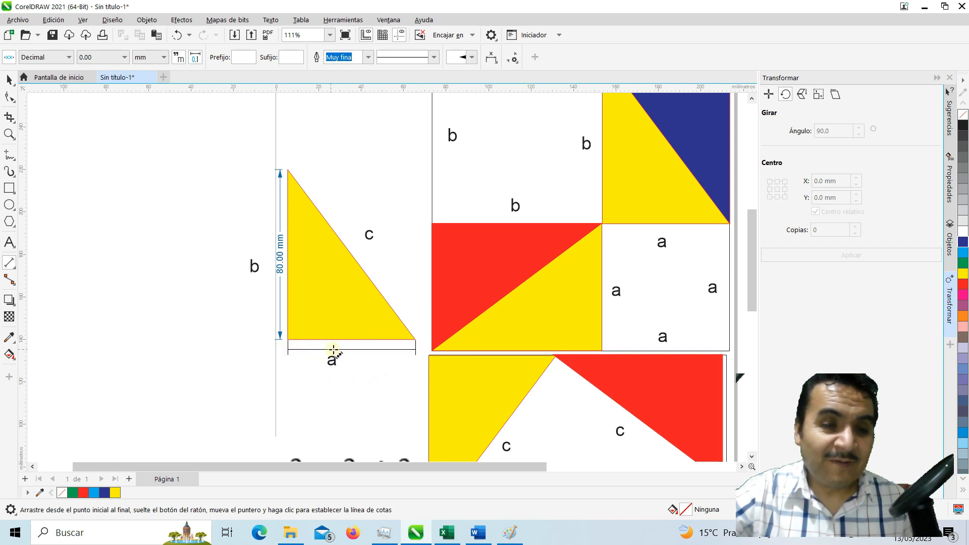
left_click(349, 349)
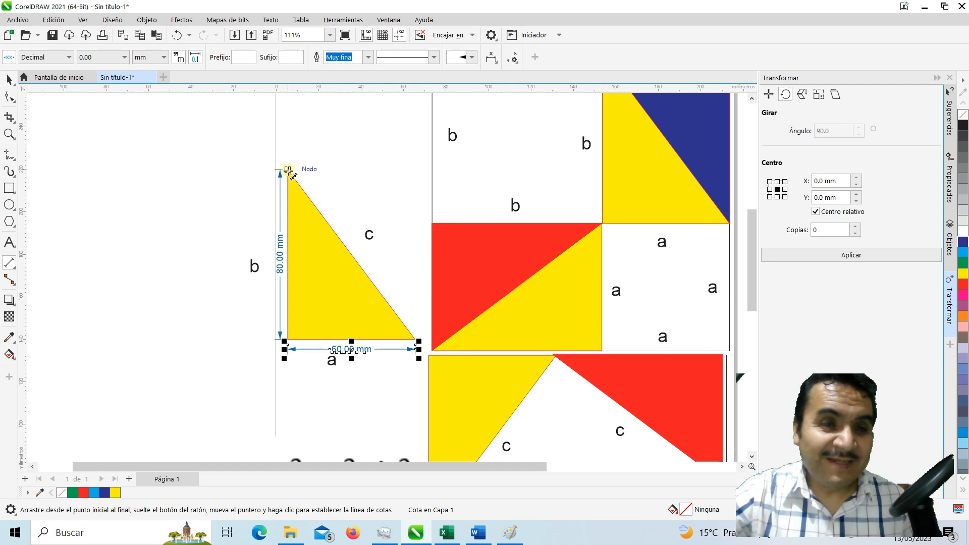
- Add a parallel dimension along hypotenuse c of the standalone triangle, outside its sloped edge, and deselect it
left_click_drag(288, 171, 415, 339)
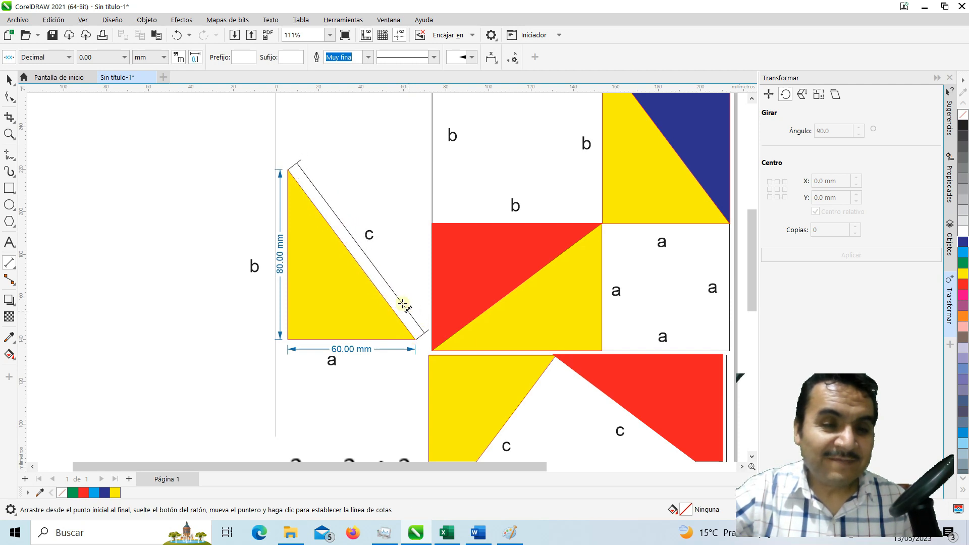
left_click(361, 243)
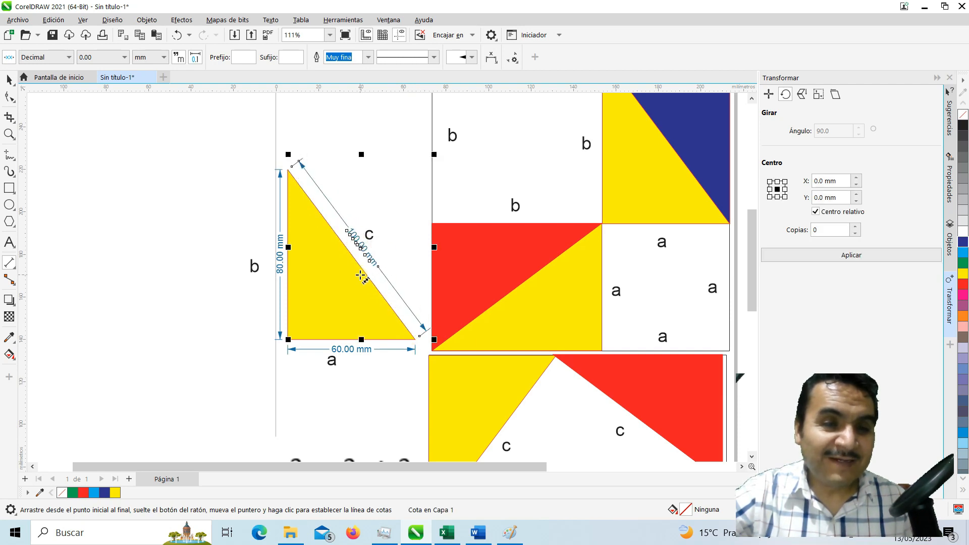
left_click(9, 79)
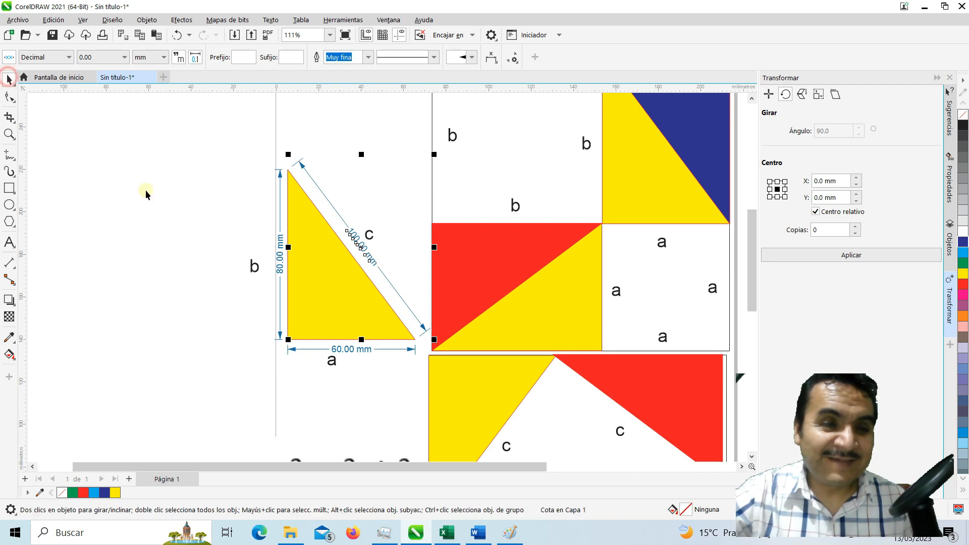
left_click(202, 245)
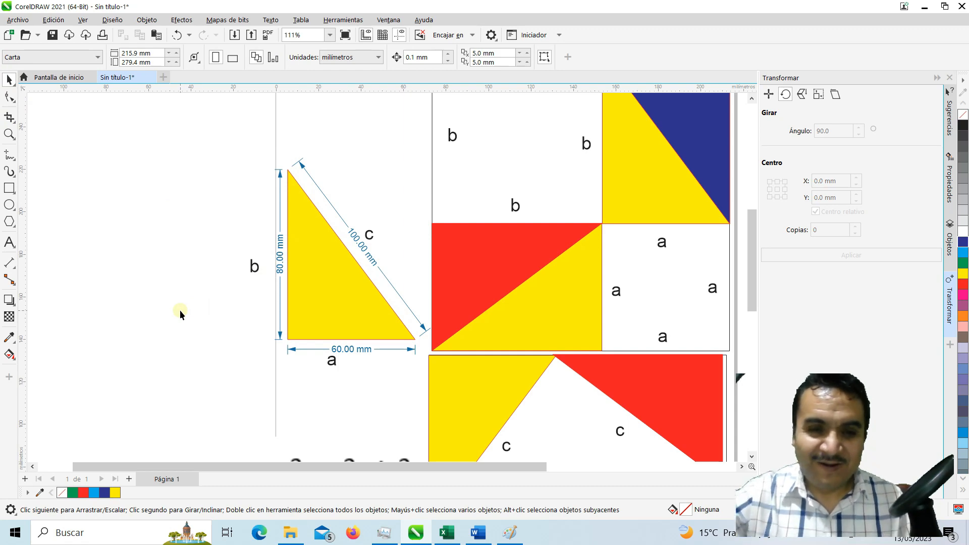
- Compare the hypotenuse formulas in cells C6 and C4 in Excel with the dimensioned triangle and full figure in CorelDRAW
left_click(447, 532)
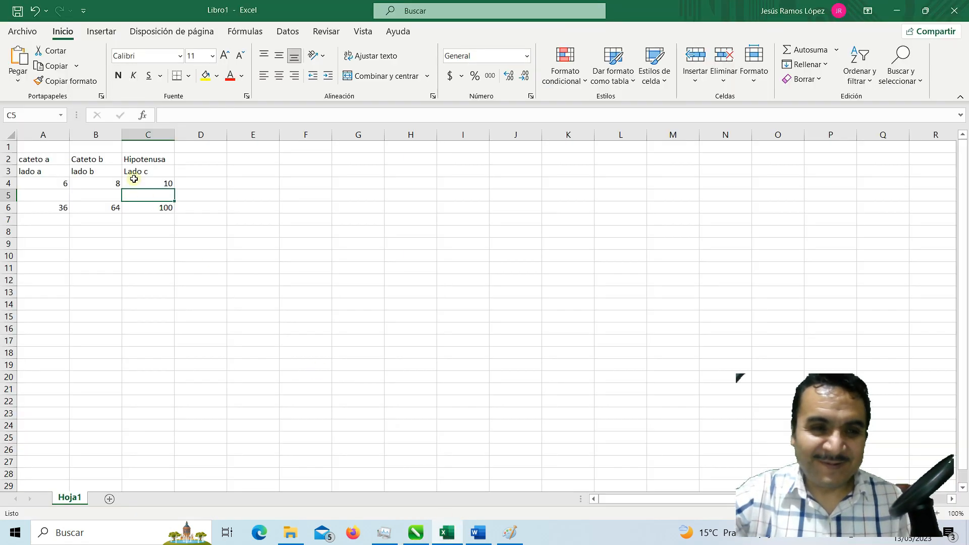
left_click(140, 212)
left_click(139, 184)
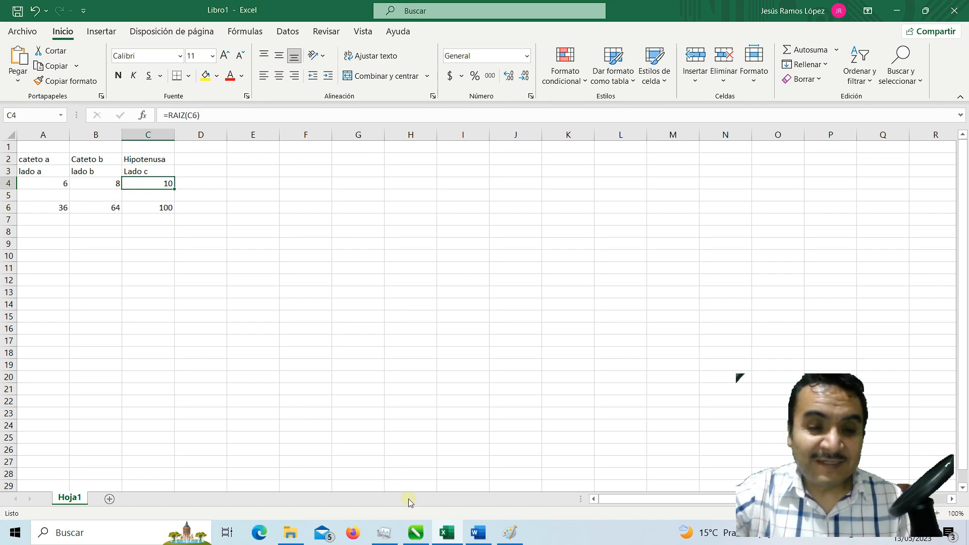
left_click(417, 536)
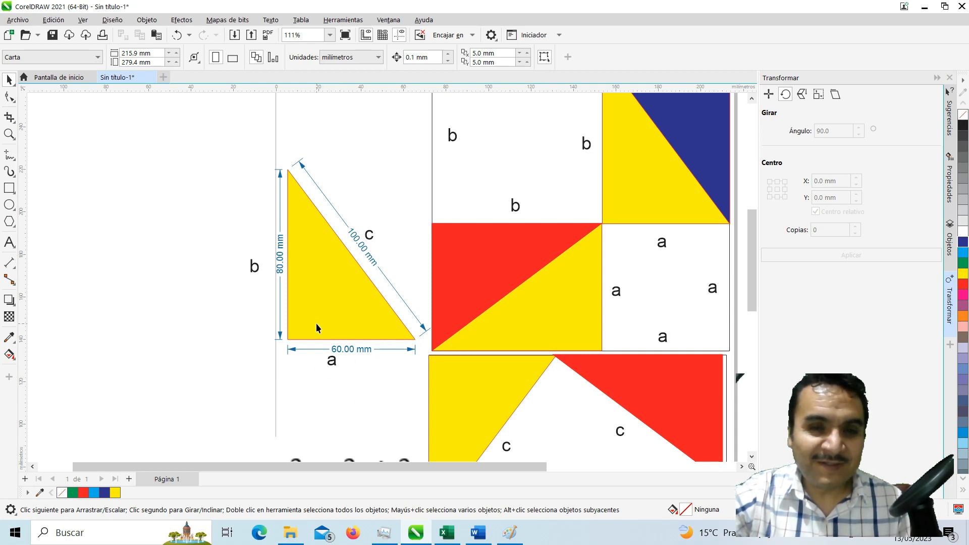
scroll(520, 316, "down", 1)
scroll(520, 316, "down", 1)
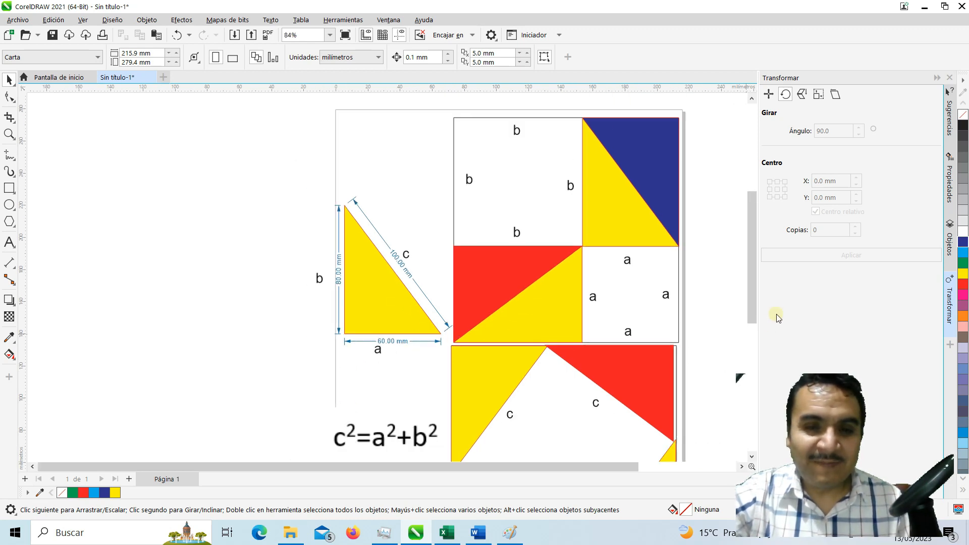
left_click_drag(750, 280, 752, 299)
scroll(629, 275, "down", 2)
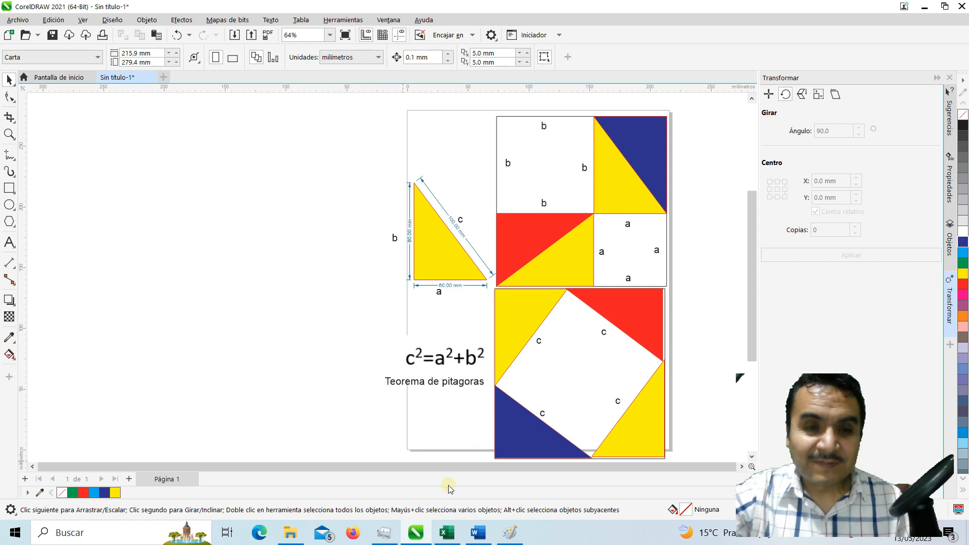
left_click(448, 536)
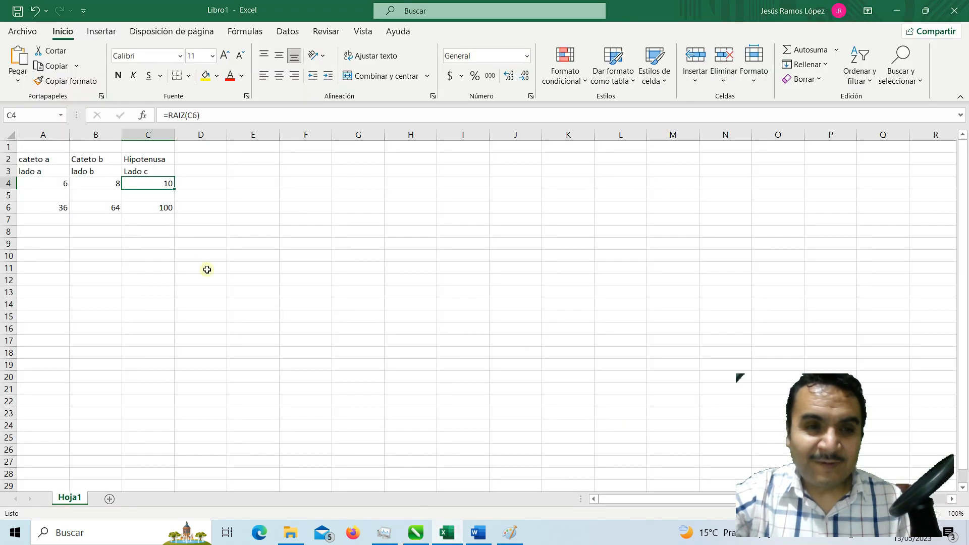
left_click(138, 247)
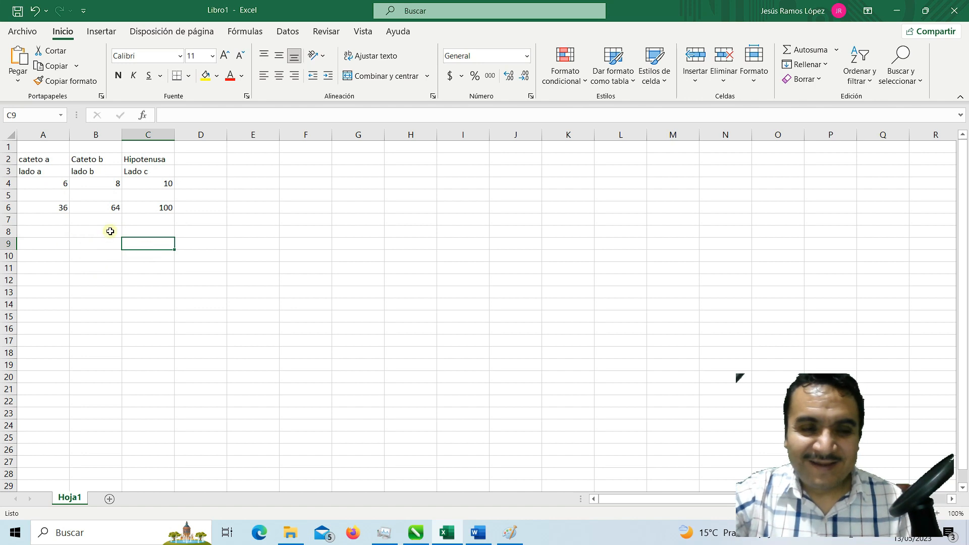
left_click(78, 235)
left_click(41, 231)
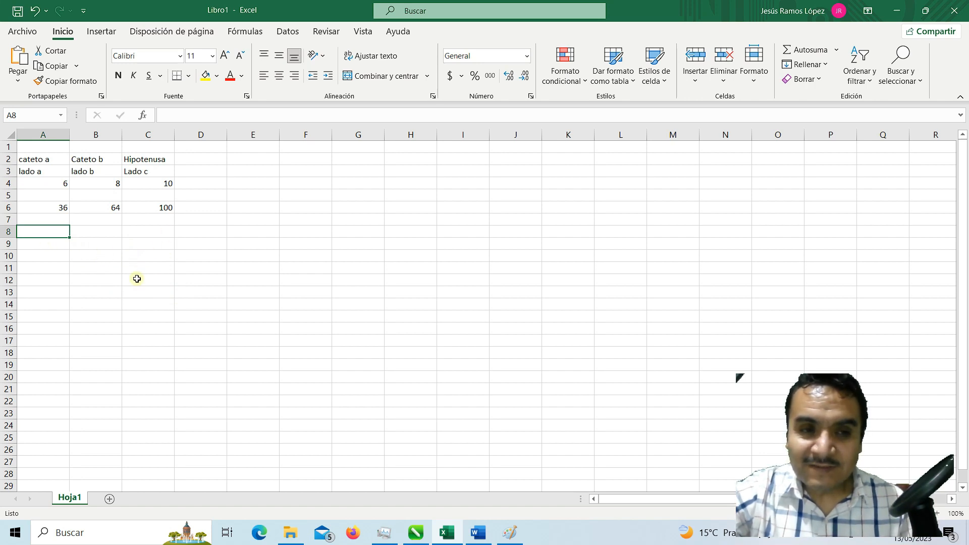
left_click(93, 231)
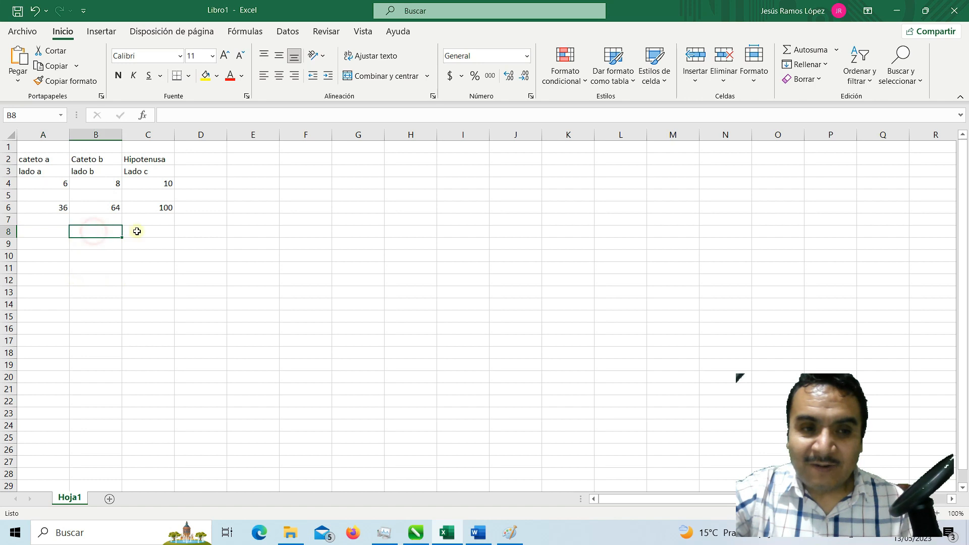
left_click(137, 231)
left_click(67, 231)
left_click(134, 231)
left_click(66, 231)
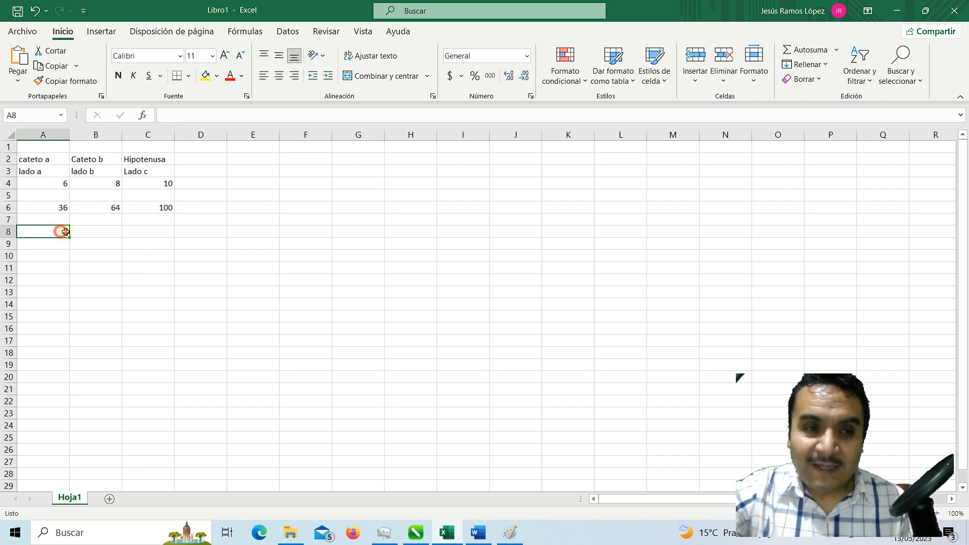
left_click(89, 232)
left_click(147, 233)
left_click(57, 217)
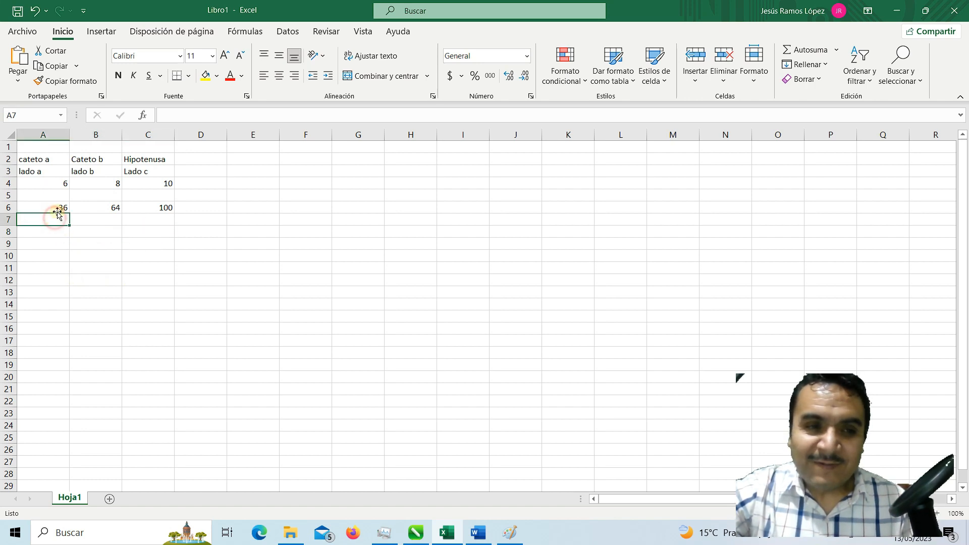
- Examine the formulas for the squared legs in A6 and B6 and their sum in C6 of the Excel sheet
left_click(59, 208)
left_click(84, 208)
left_click(137, 207)
left_click(44, 210)
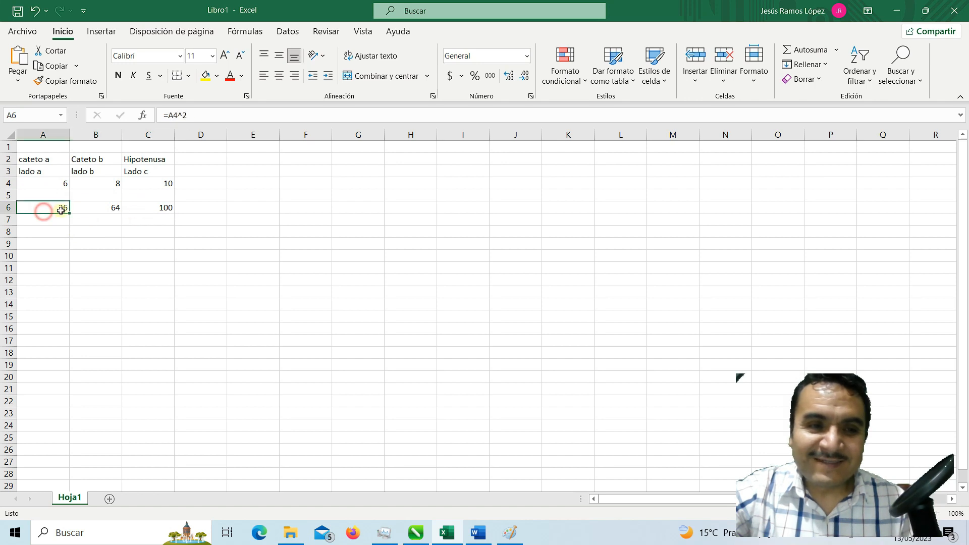
left_click(82, 208)
left_click(143, 207)
left_click(48, 207)
left_click(88, 207)
left_click(160, 207)
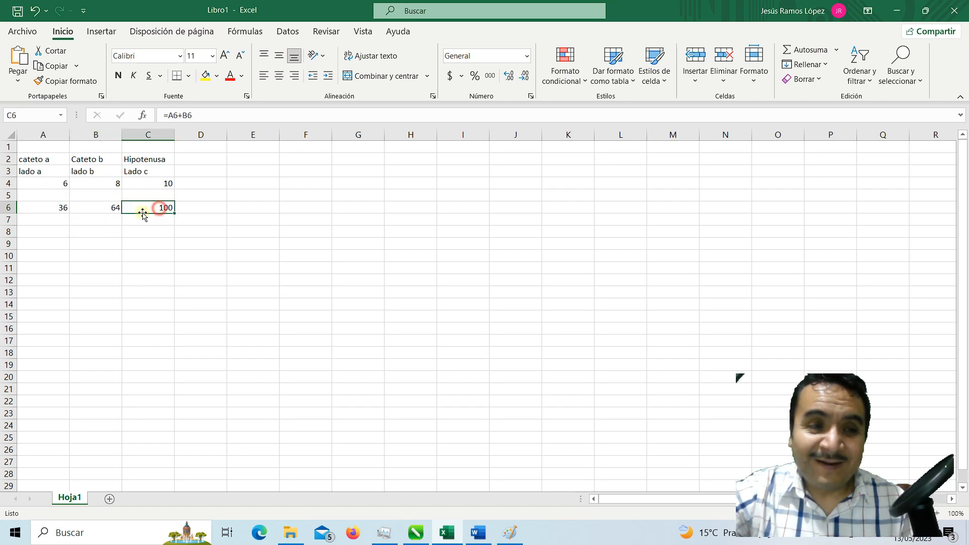
left_click(60, 245)
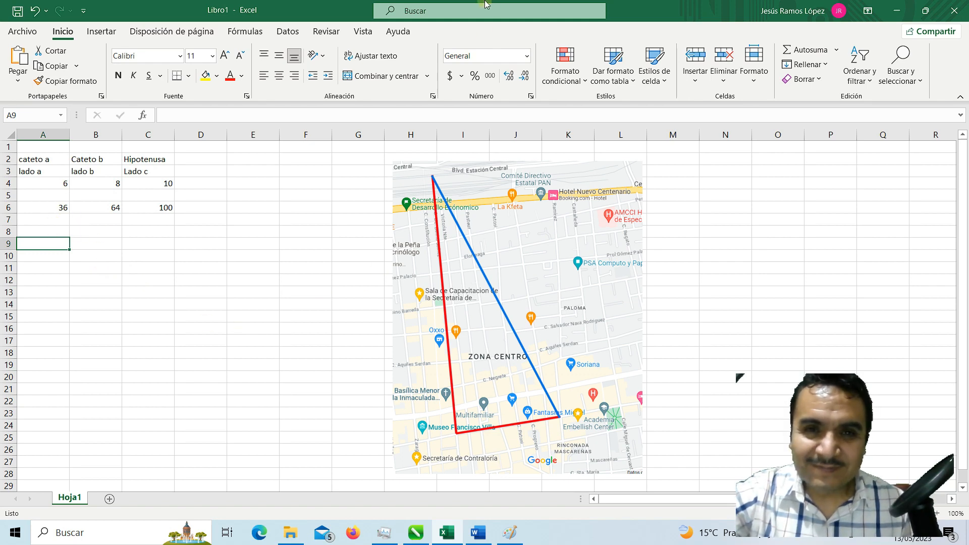
mouse_move(486, 5)
left_click(559, 8)
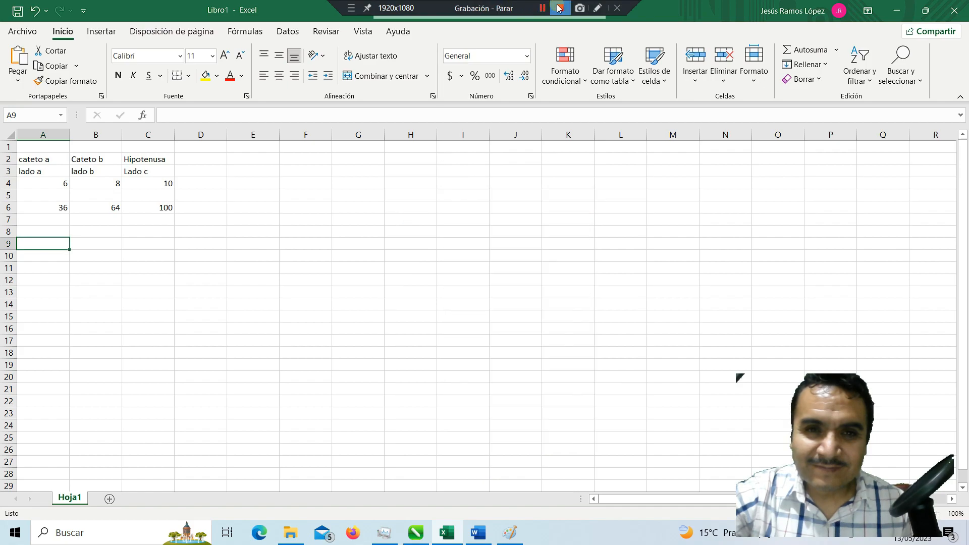